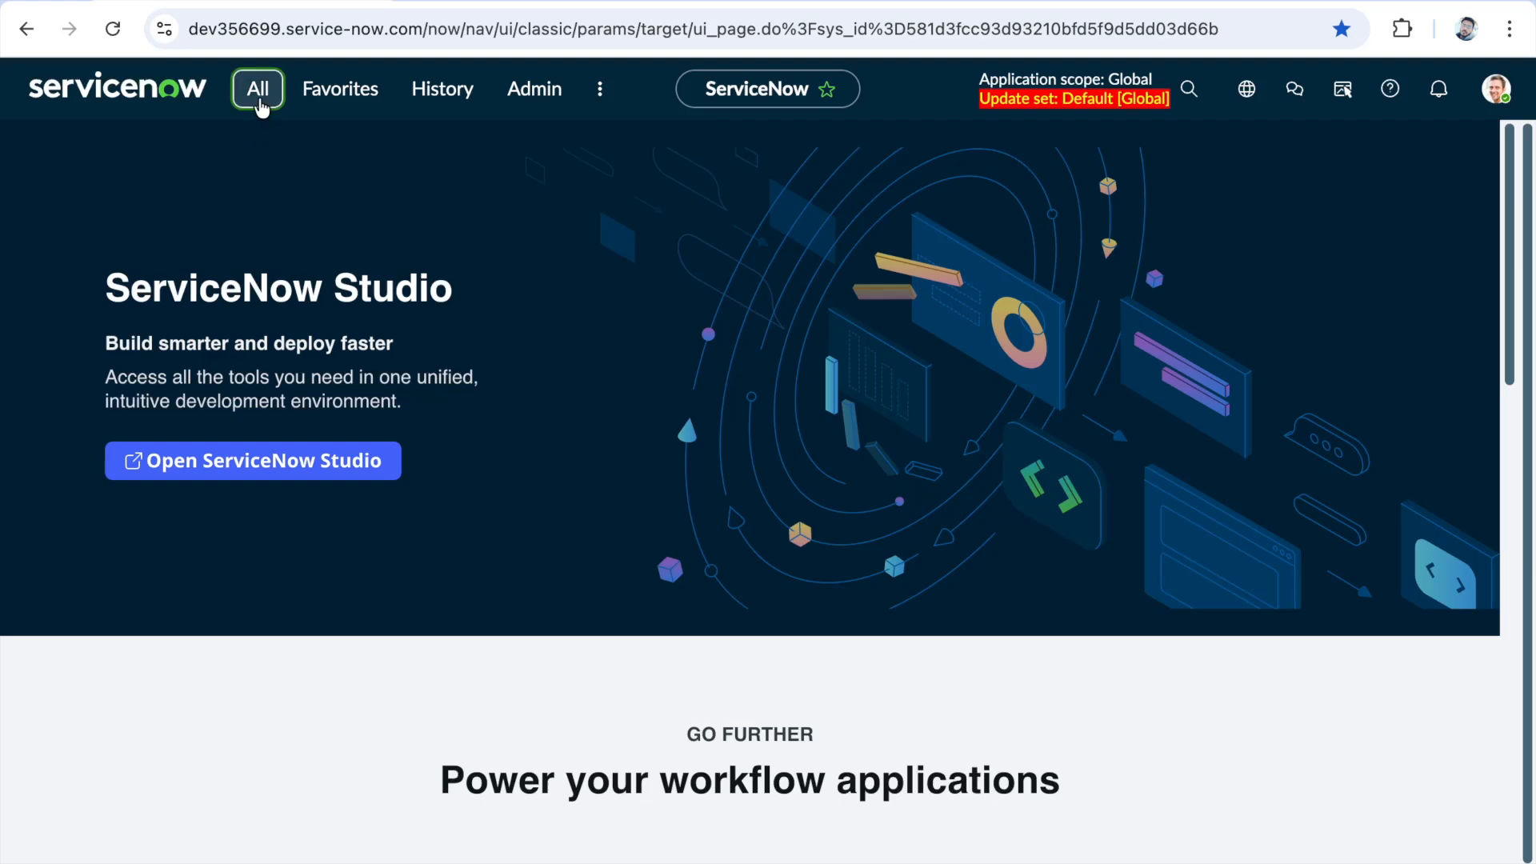
- Open the UI Policies list under System UI in a new browser tab and switch to it
left_click(257, 100)
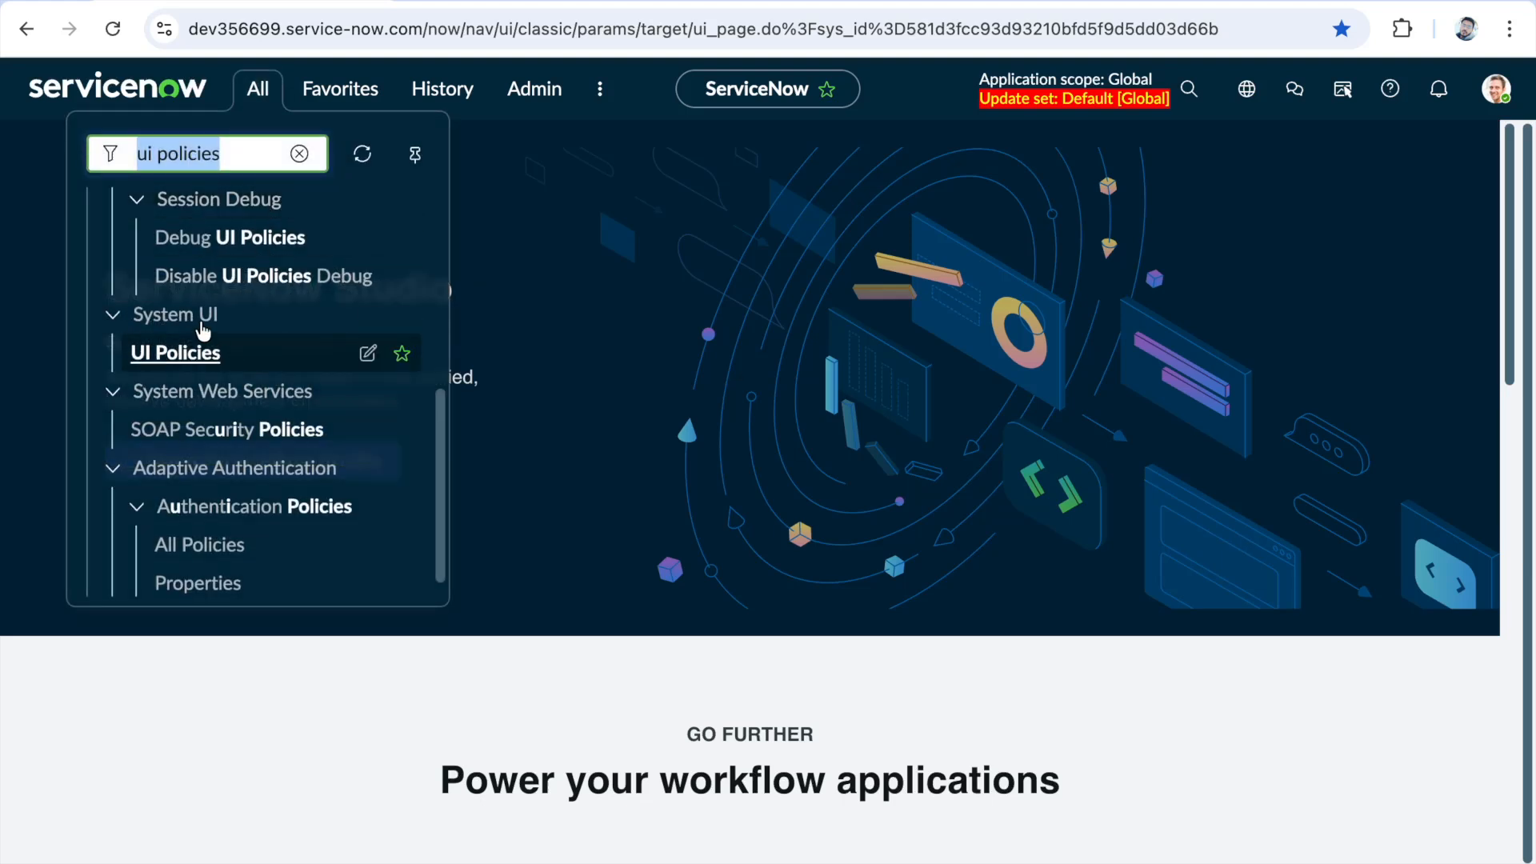
right_click(162, 353)
left_click(216, 362)
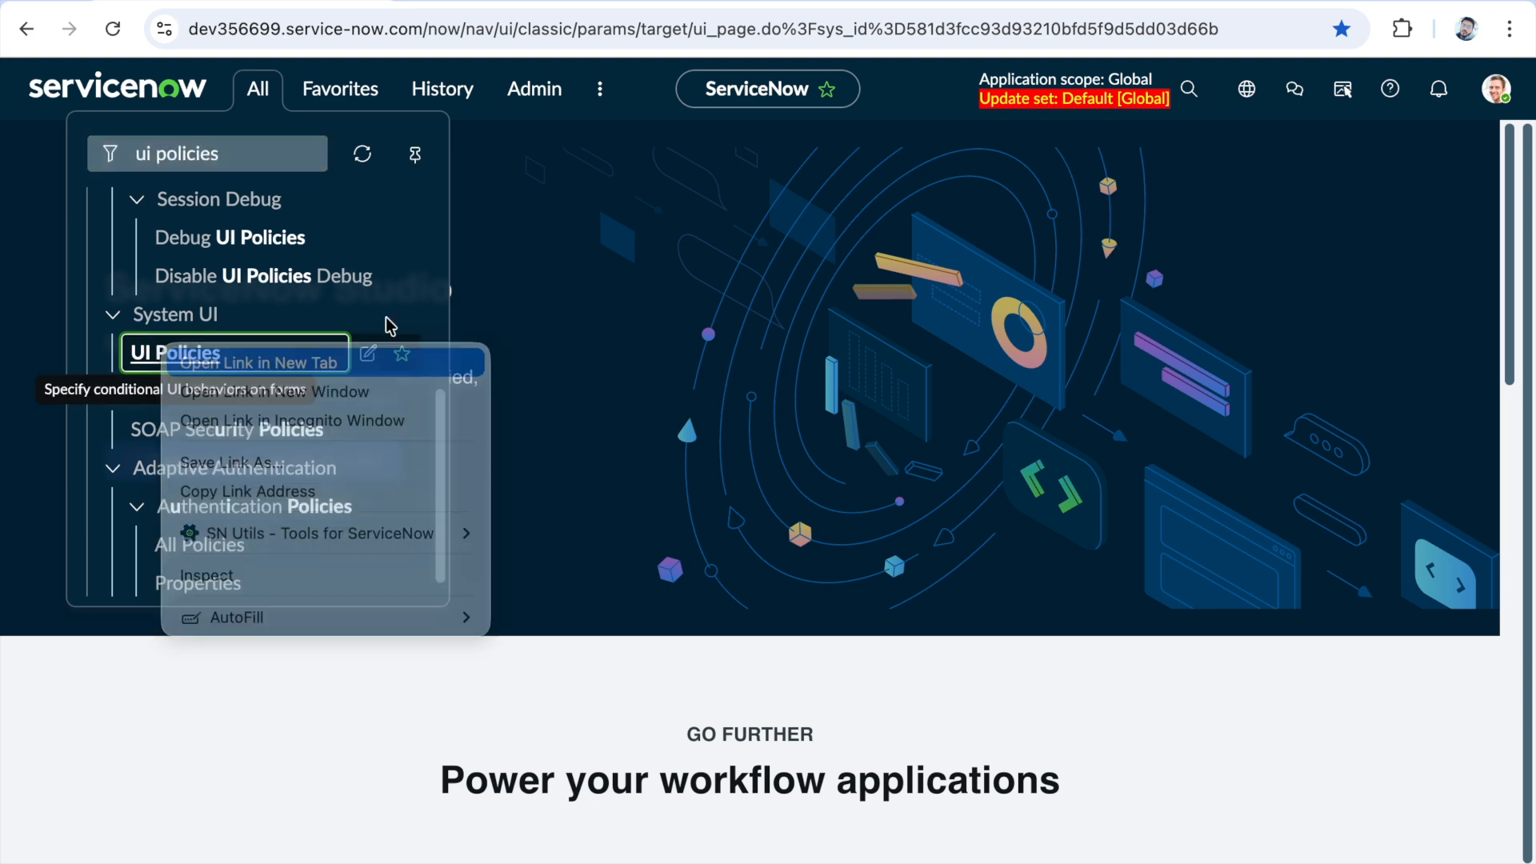
left_click(428, 3)
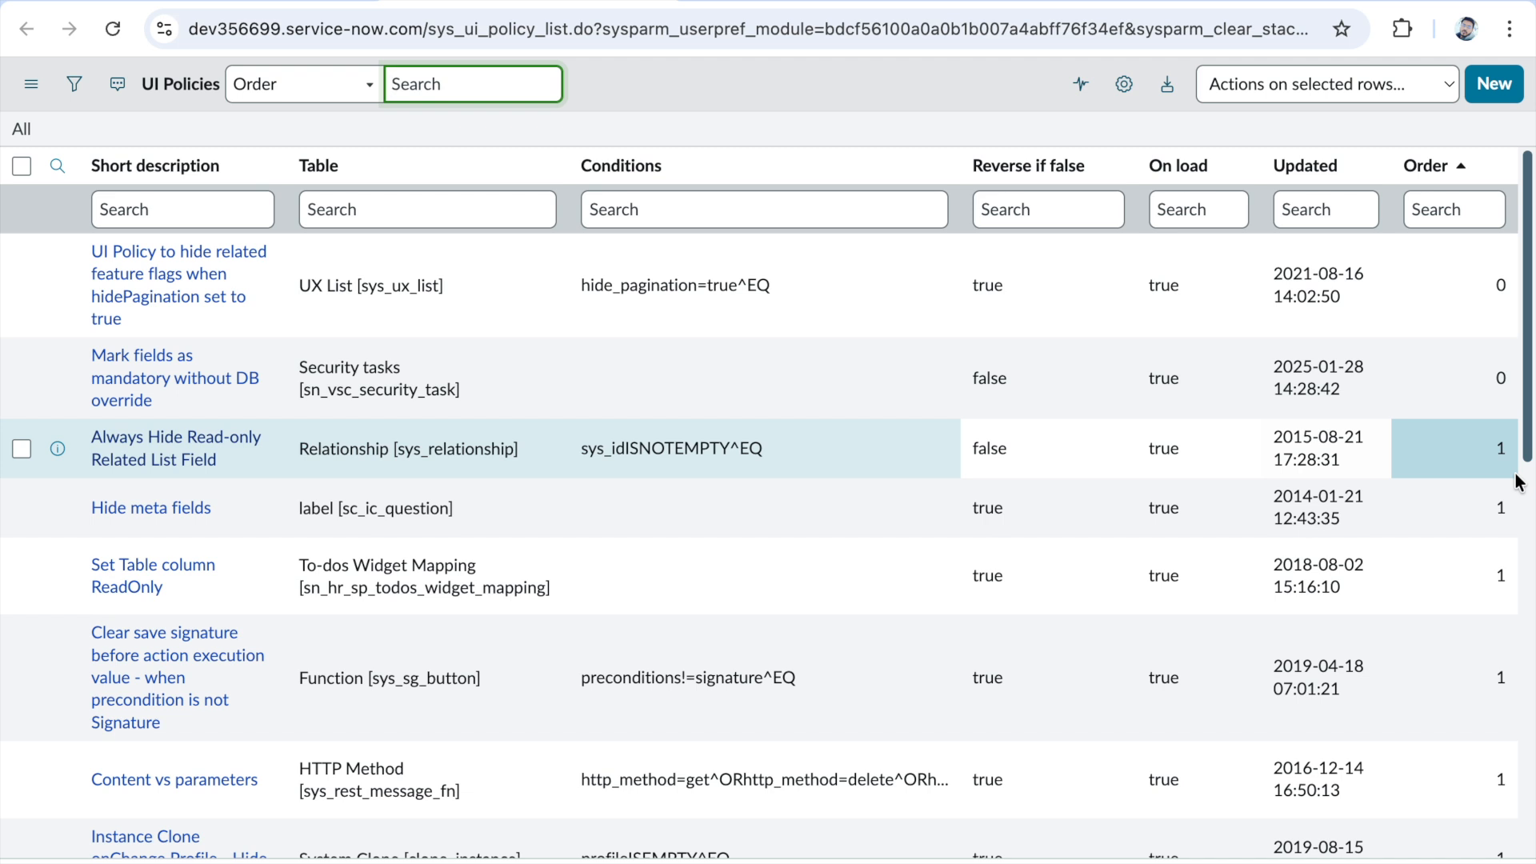
- Filter the UI policies list to policies whose table starts with incident
left_click(506, 215)
type("incident")
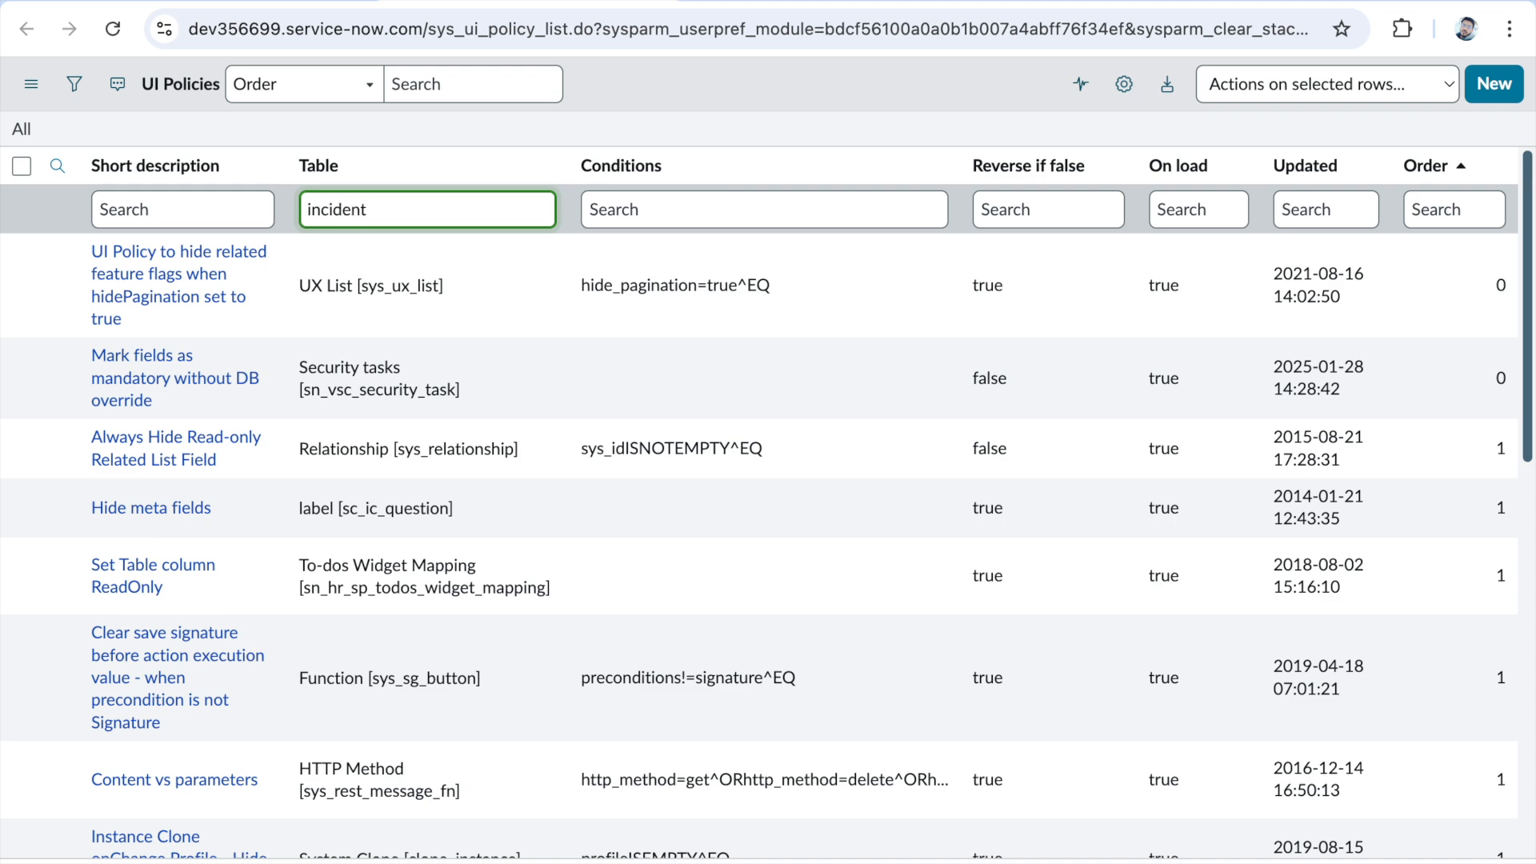
key("Return")
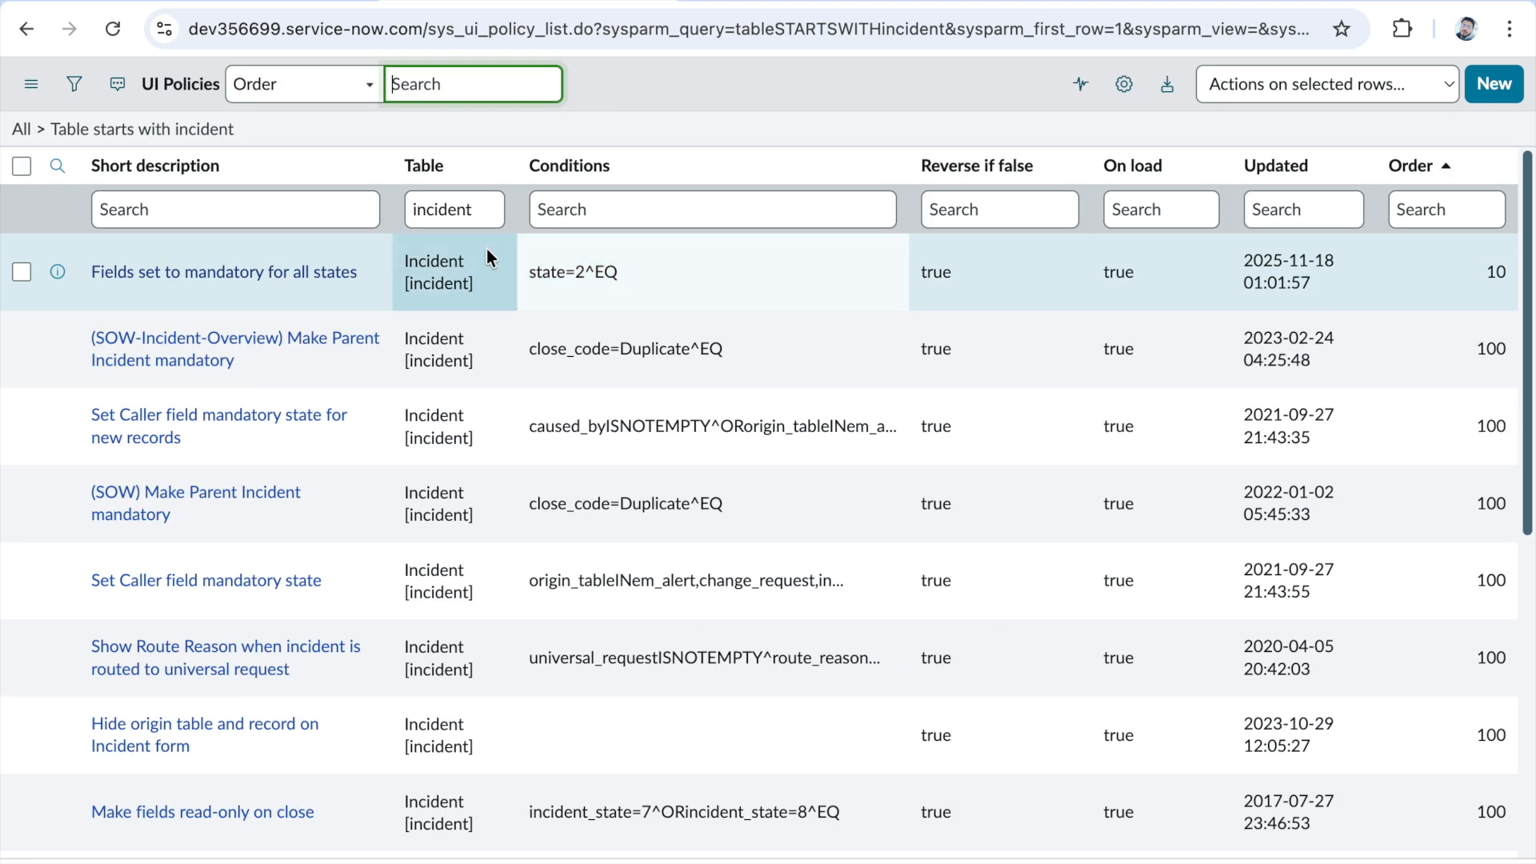
- Open the policy making 'Additional Comments' mandatory when the On Hold Reason is 'Awaiting Caller' in a new tab and dismiss its high-risk warning
scroll(583, 464, "down", 5)
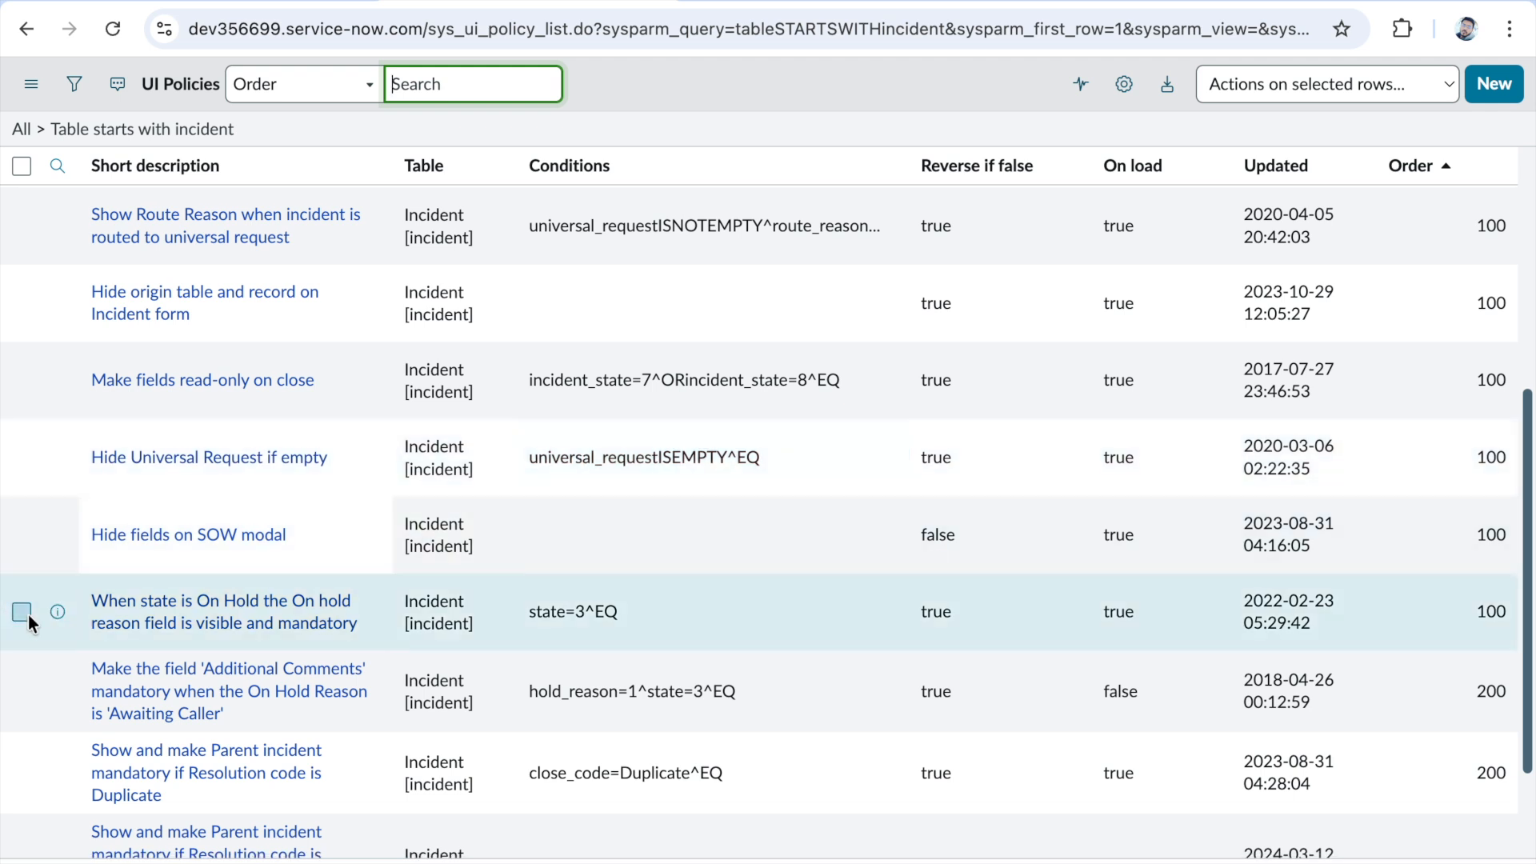
right_click(57, 692)
left_click(184, 632)
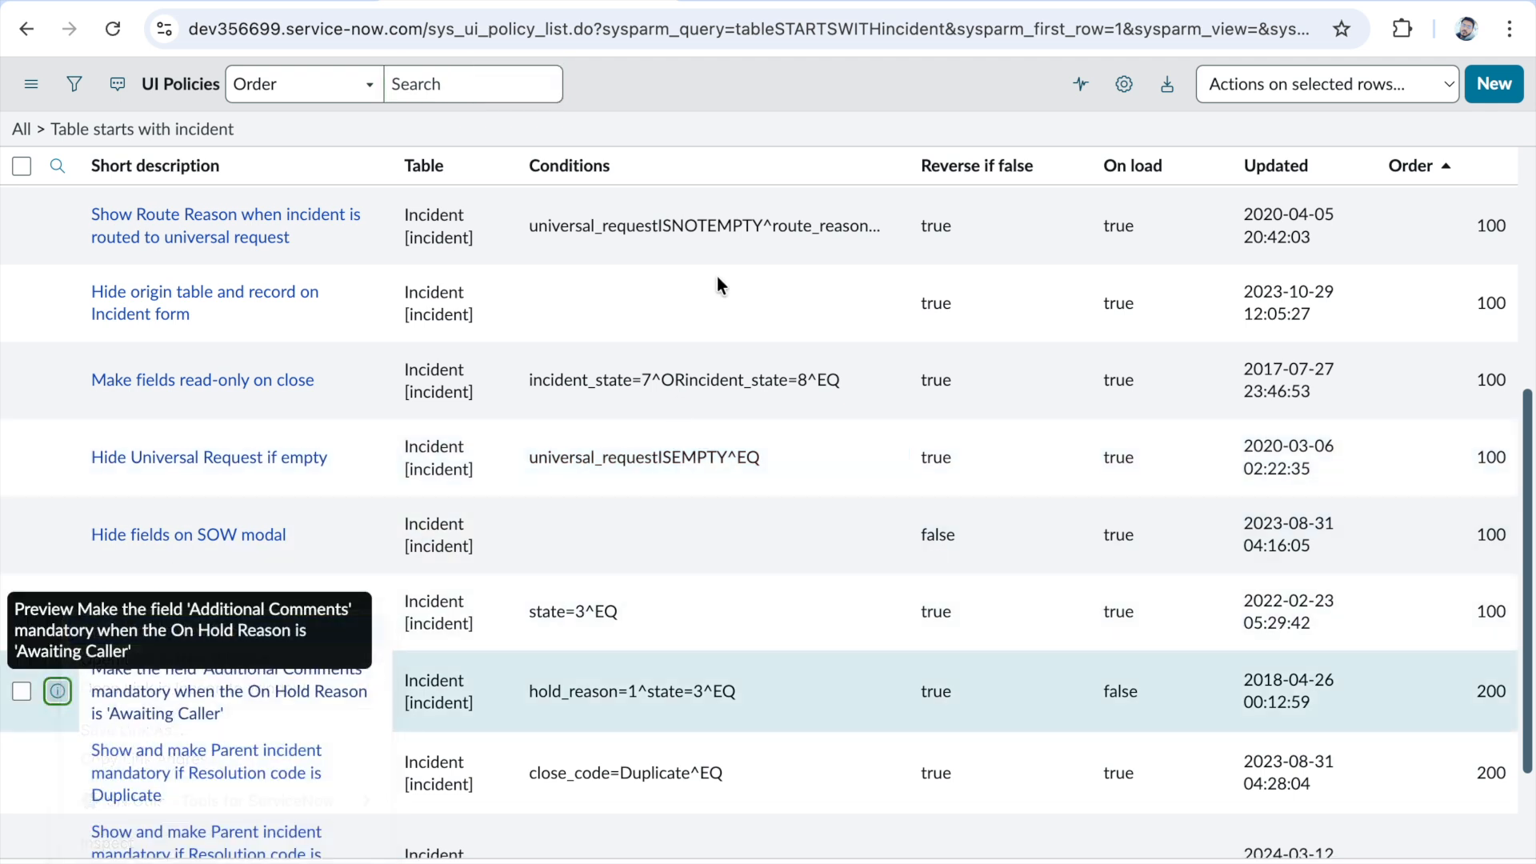
key("ctrl+Tab")
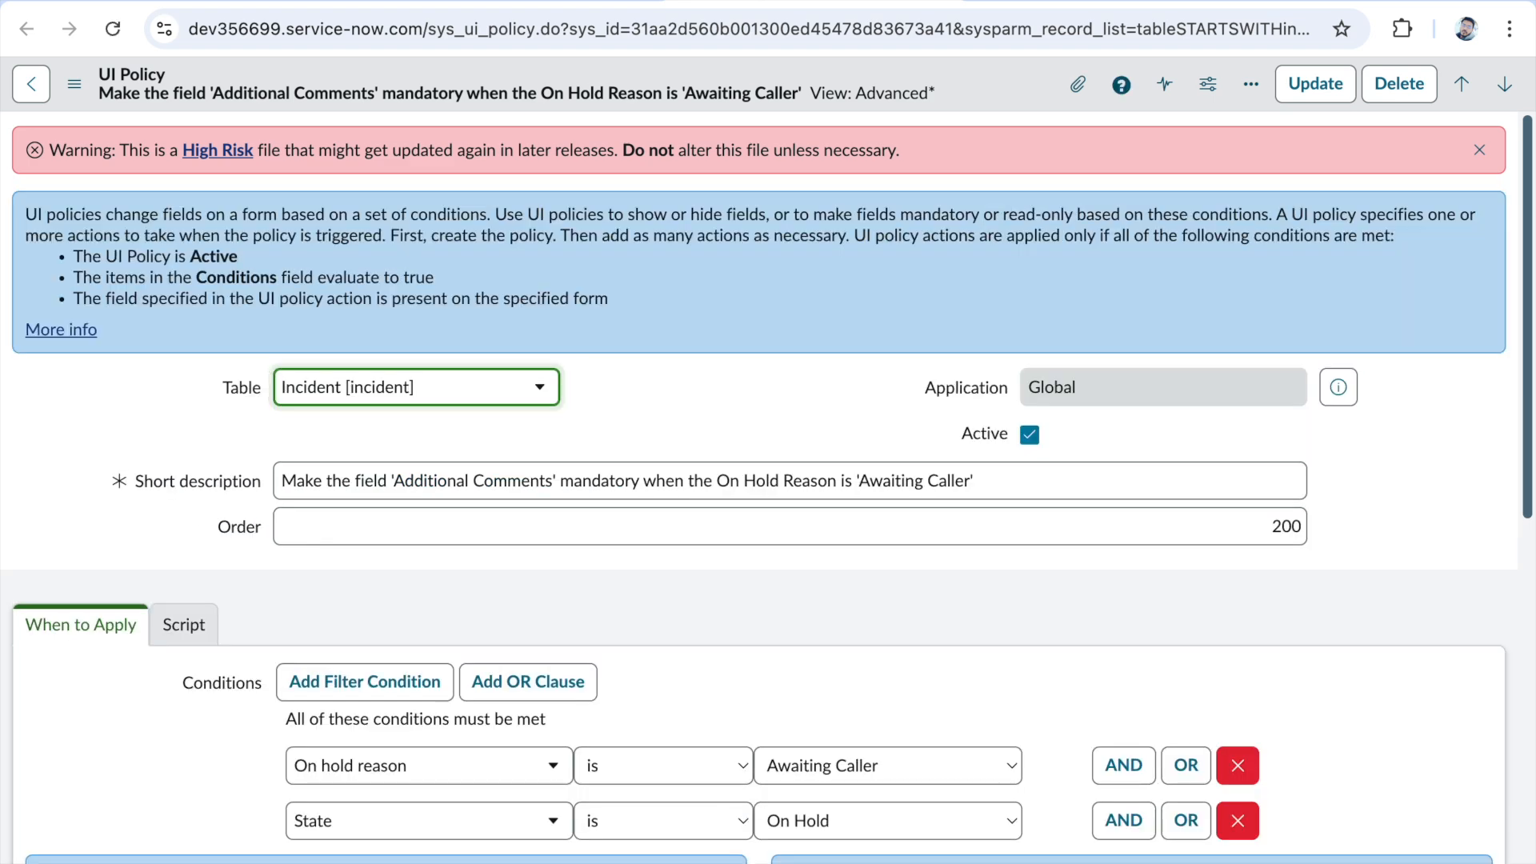
left_click(1480, 150)
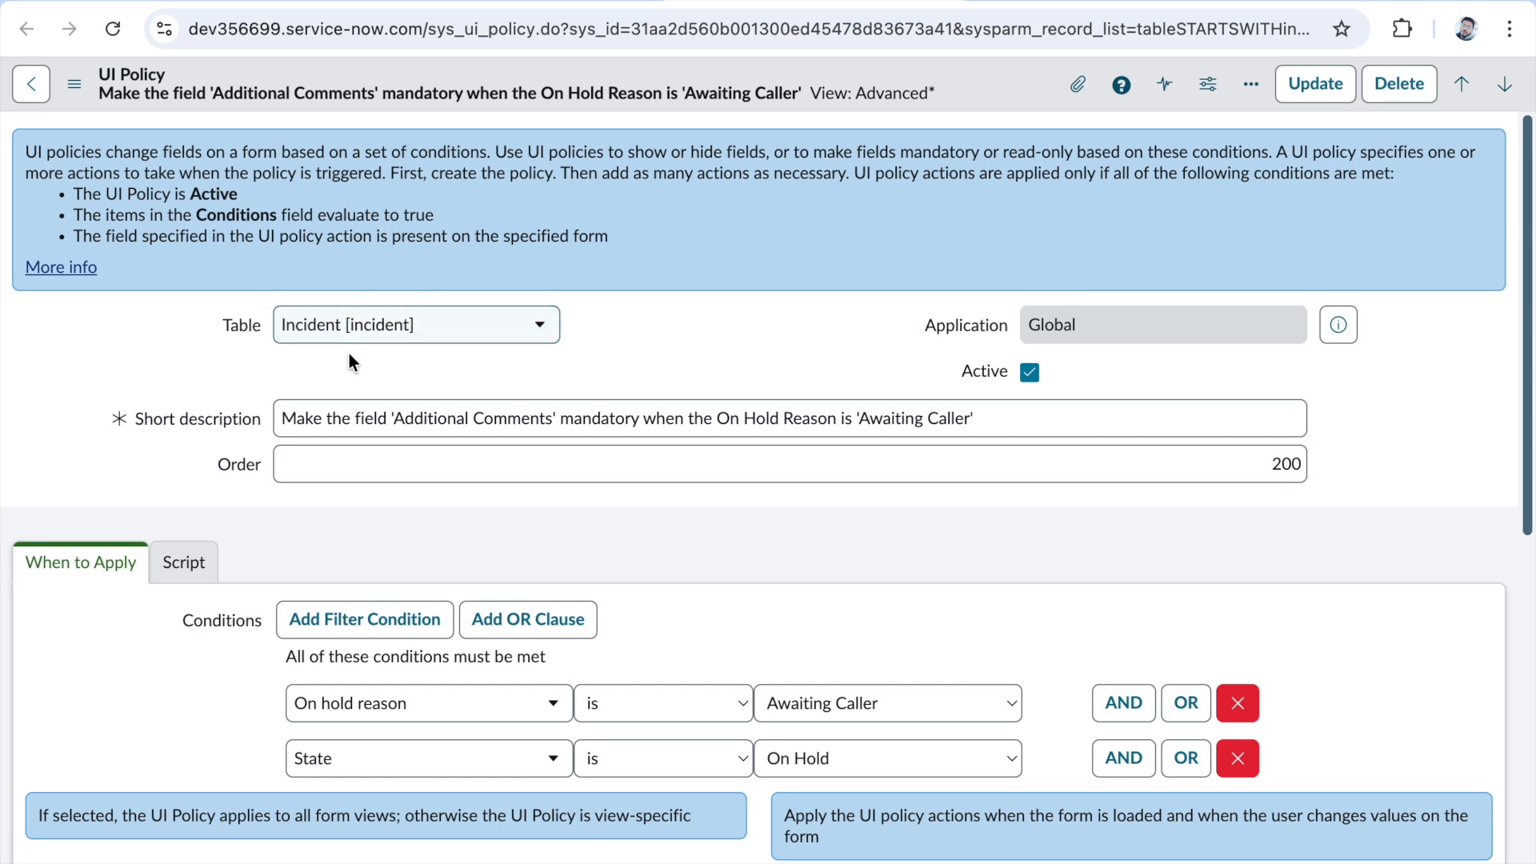
scroll(308, 357, "down", 1)
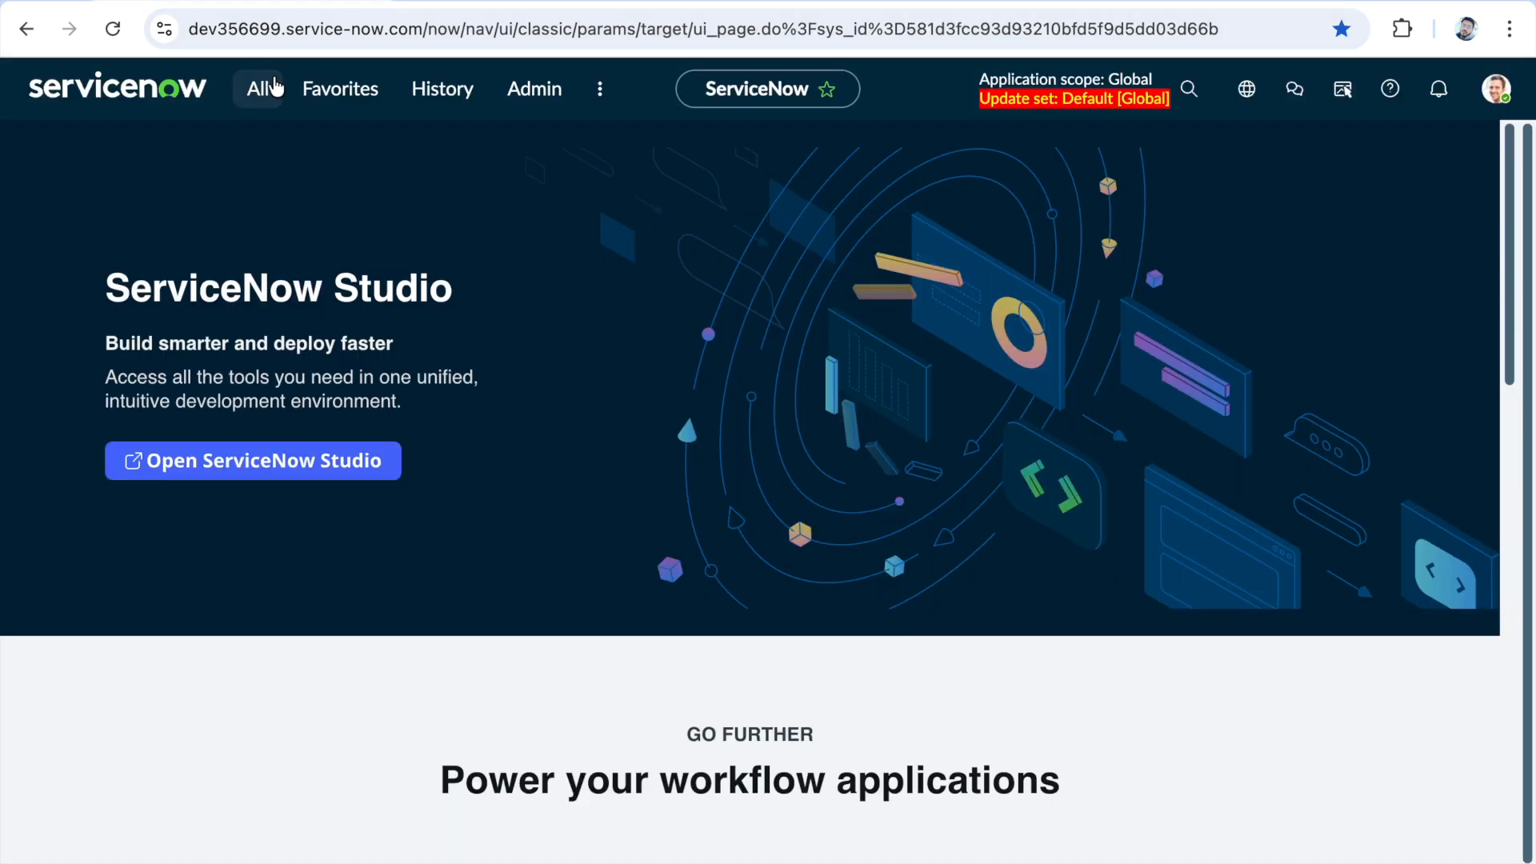
- Find the Incident application's Open list from the main ServiceNow page and open it in a new tab
left_click(275, 91)
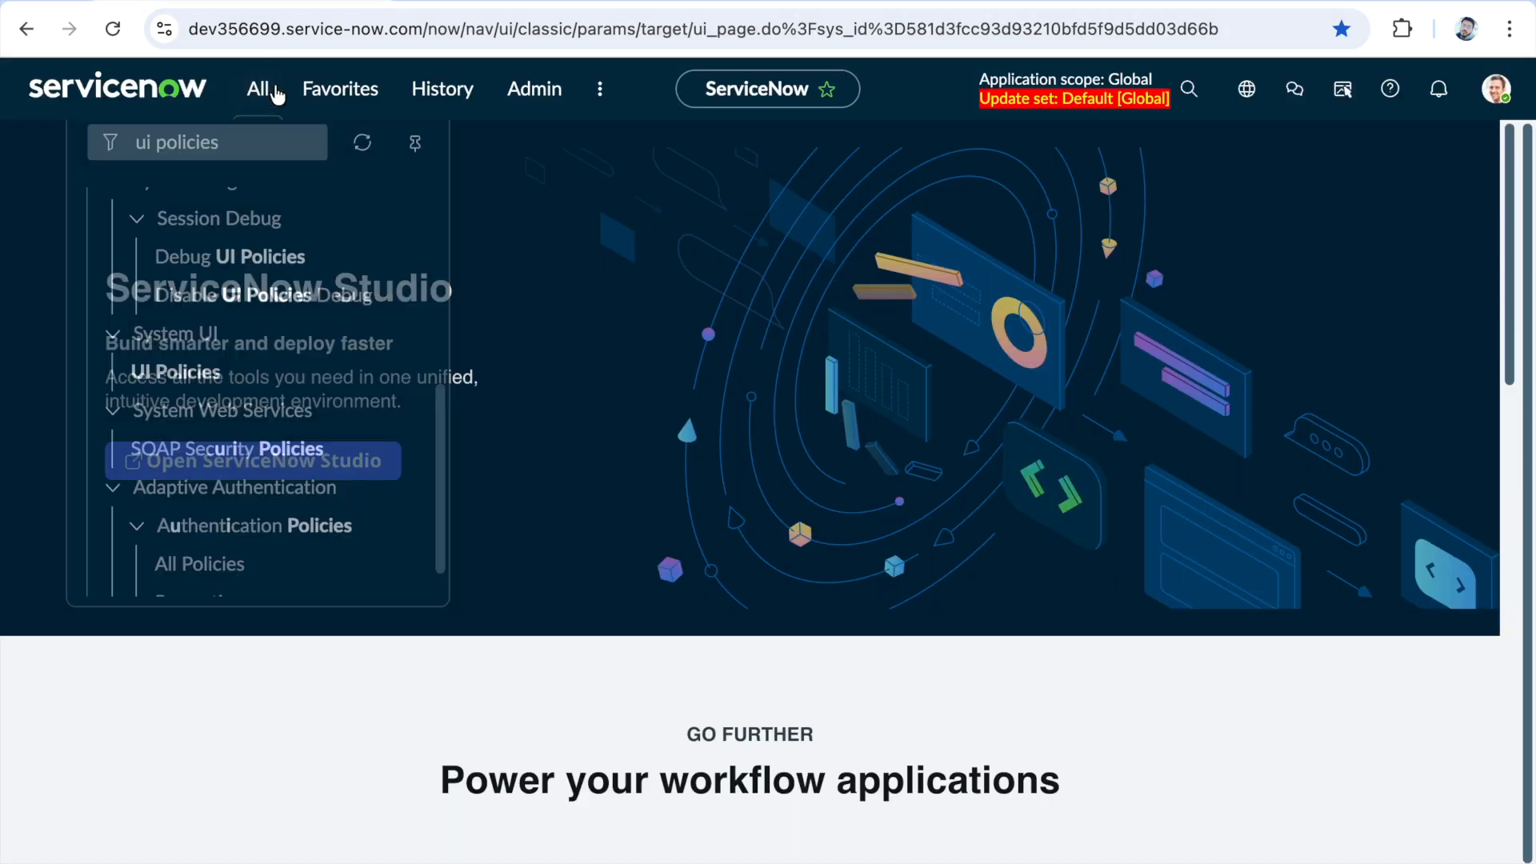
type("incident")
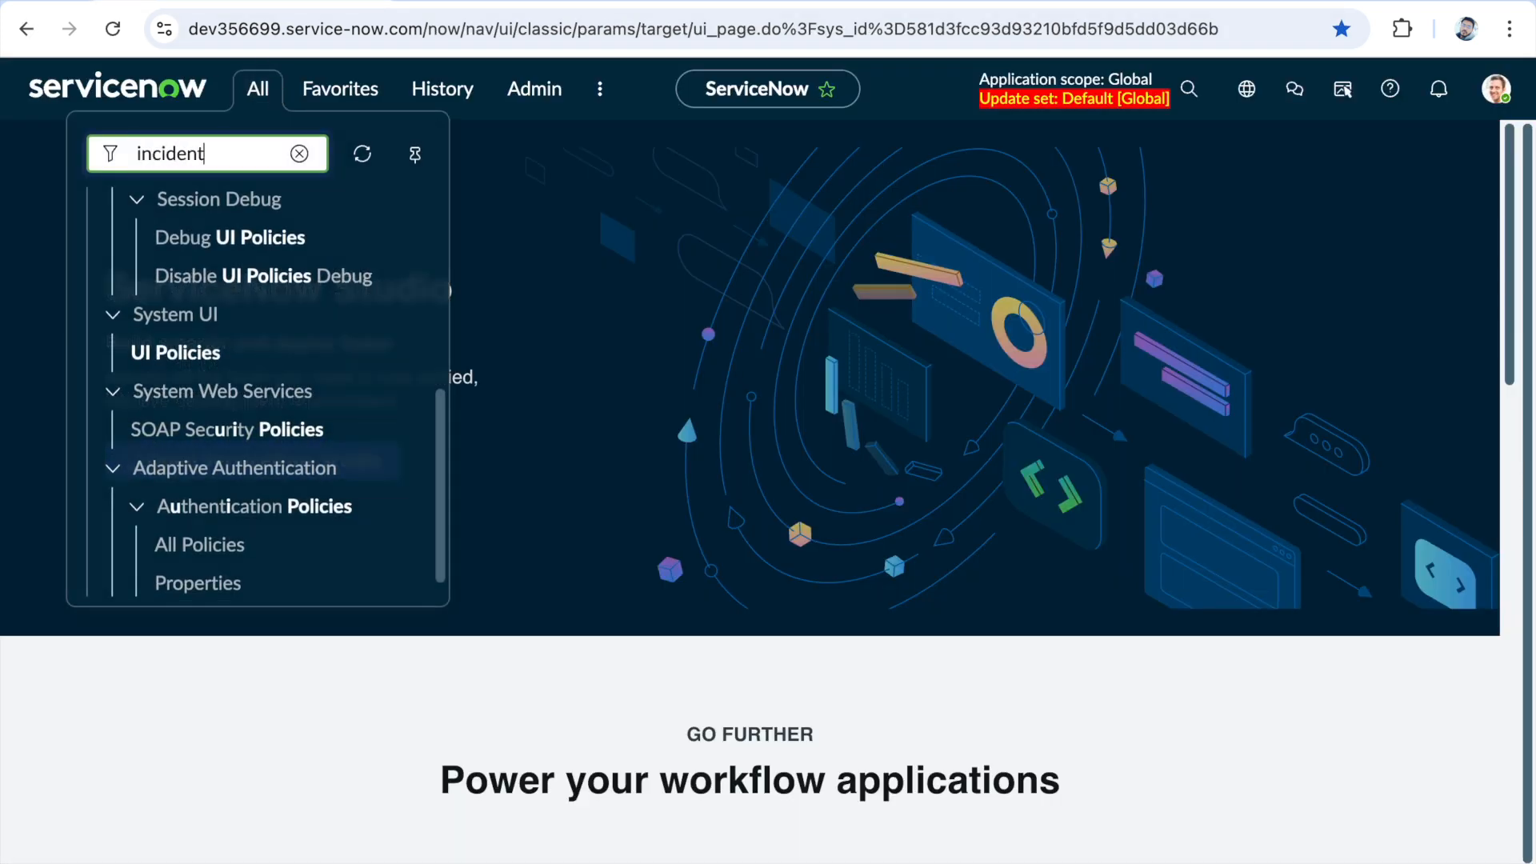
scroll(289, 434, "up", 5)
scroll(276, 432, "down", 3)
scroll(257, 441, "down", 1)
right_click(156, 370)
left_click(200, 383)
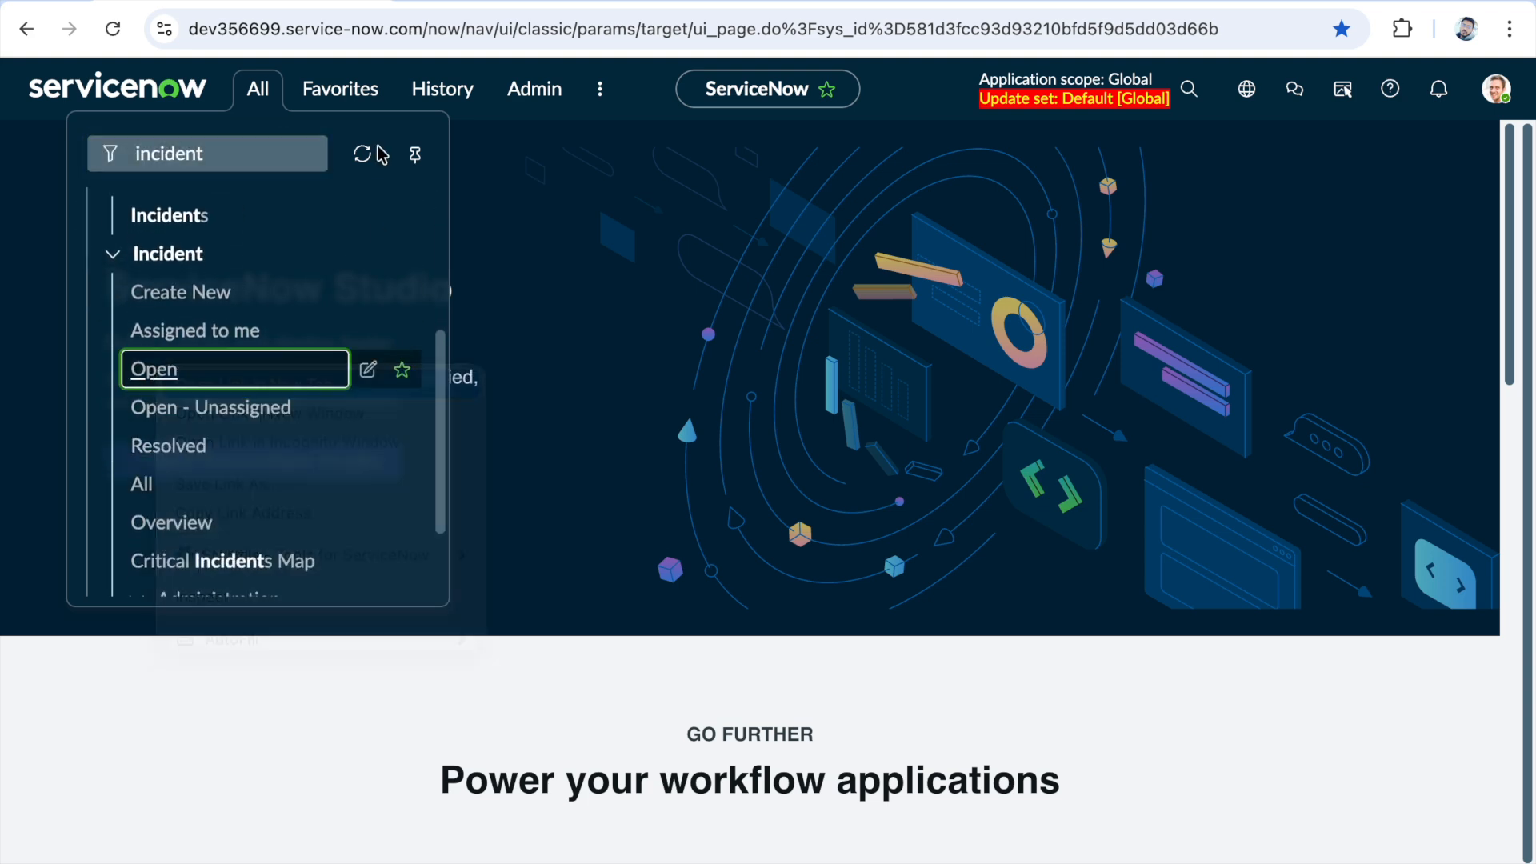
left_click(419, 2)
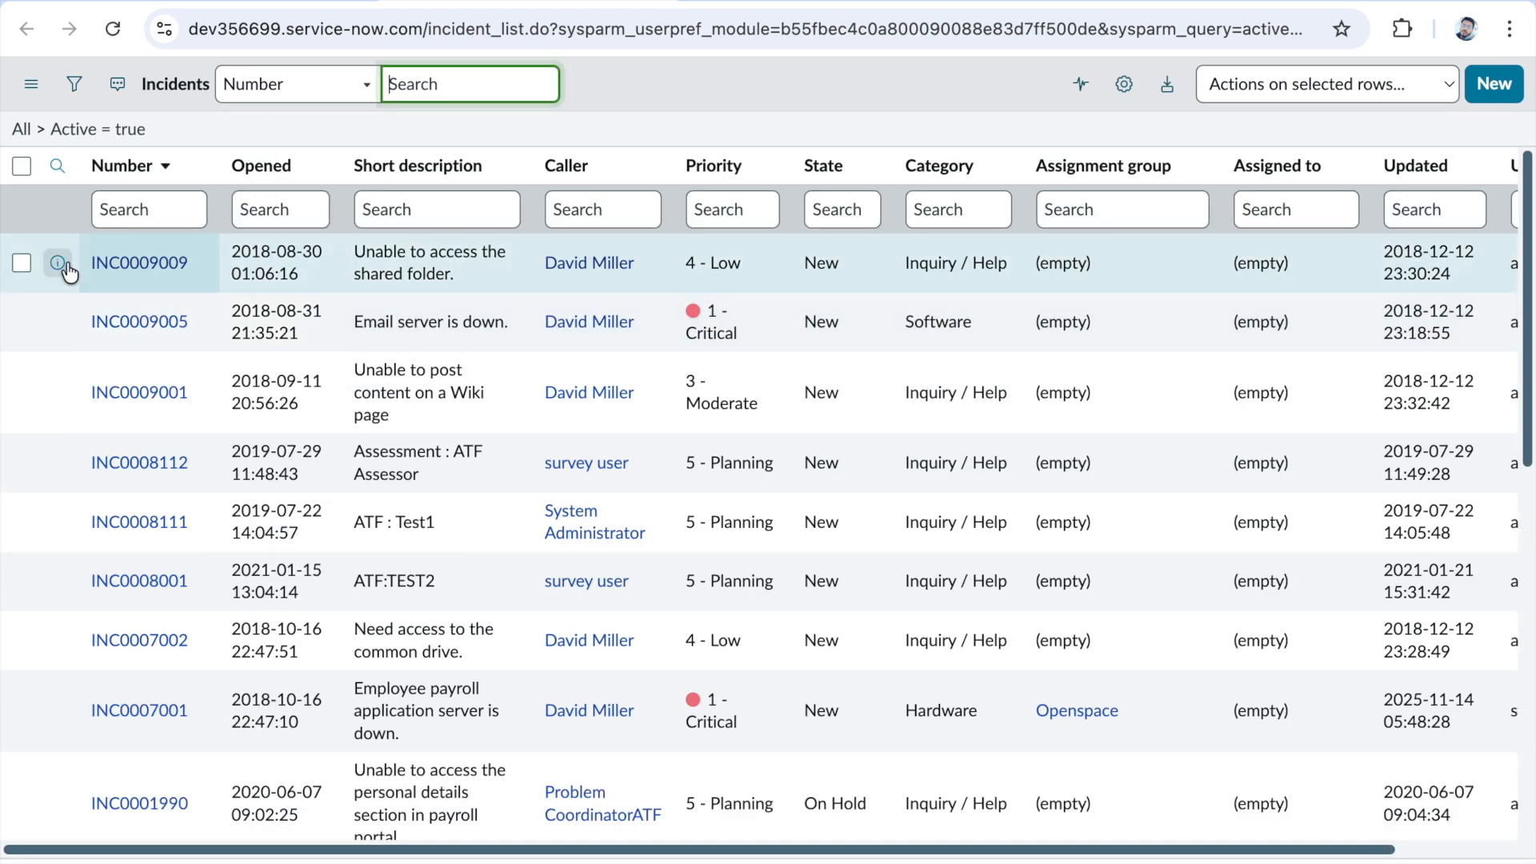
- Open the incident 'Unable to access the shared folder.' in a new tab and switch to it
right_click(87, 261)
left_click(147, 284)
left_click(692, 3)
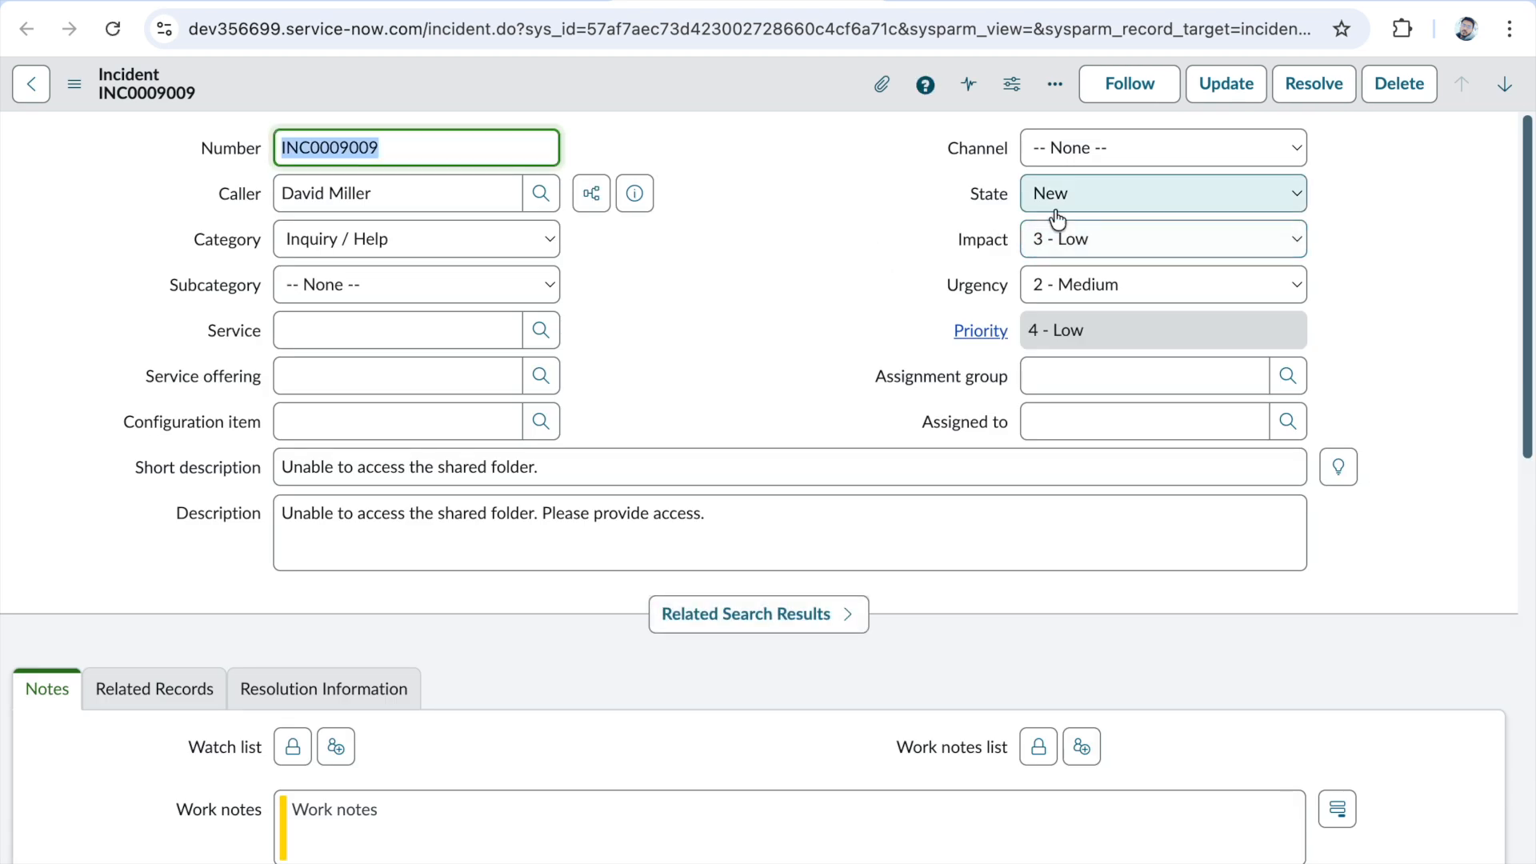
- Set the incident's state to On Hold with on hold reason Awaiting Caller, and check the customer-visible comments field
left_click(1169, 196)
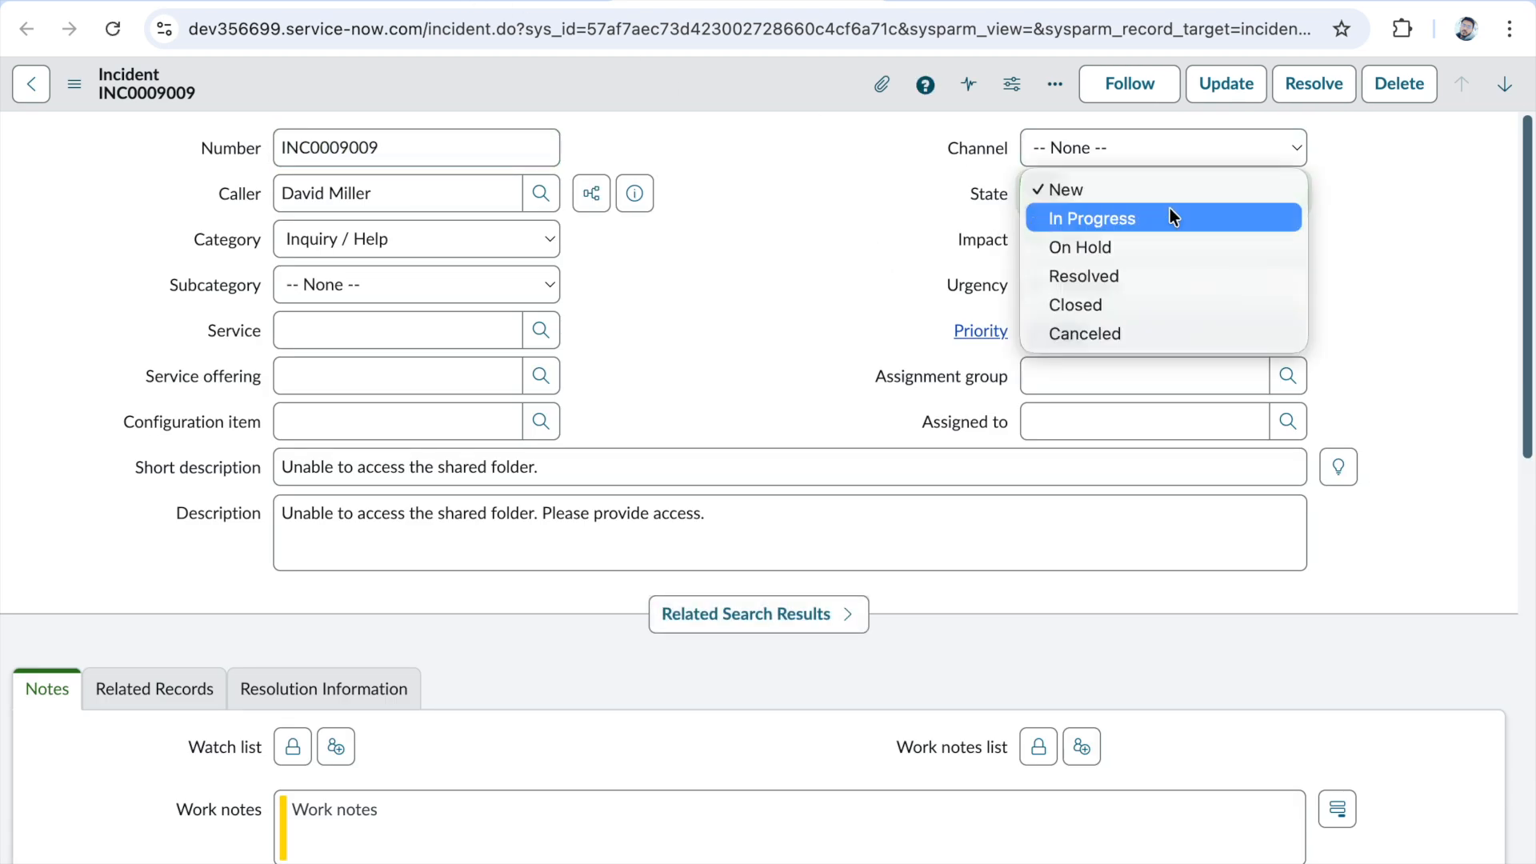
left_click(1152, 248)
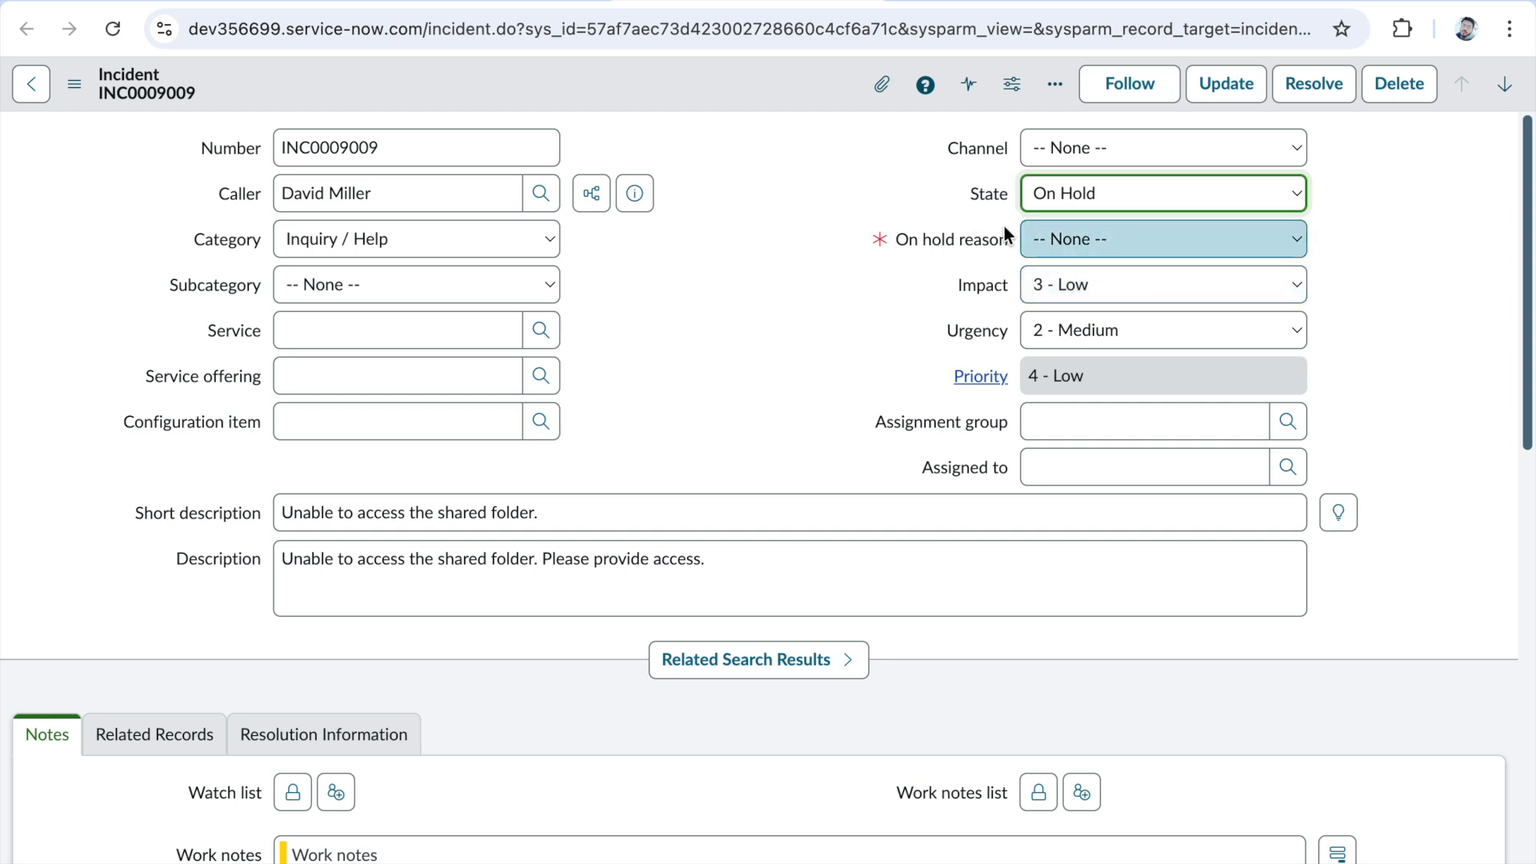
left_click(1086, 240)
left_click(1105, 267)
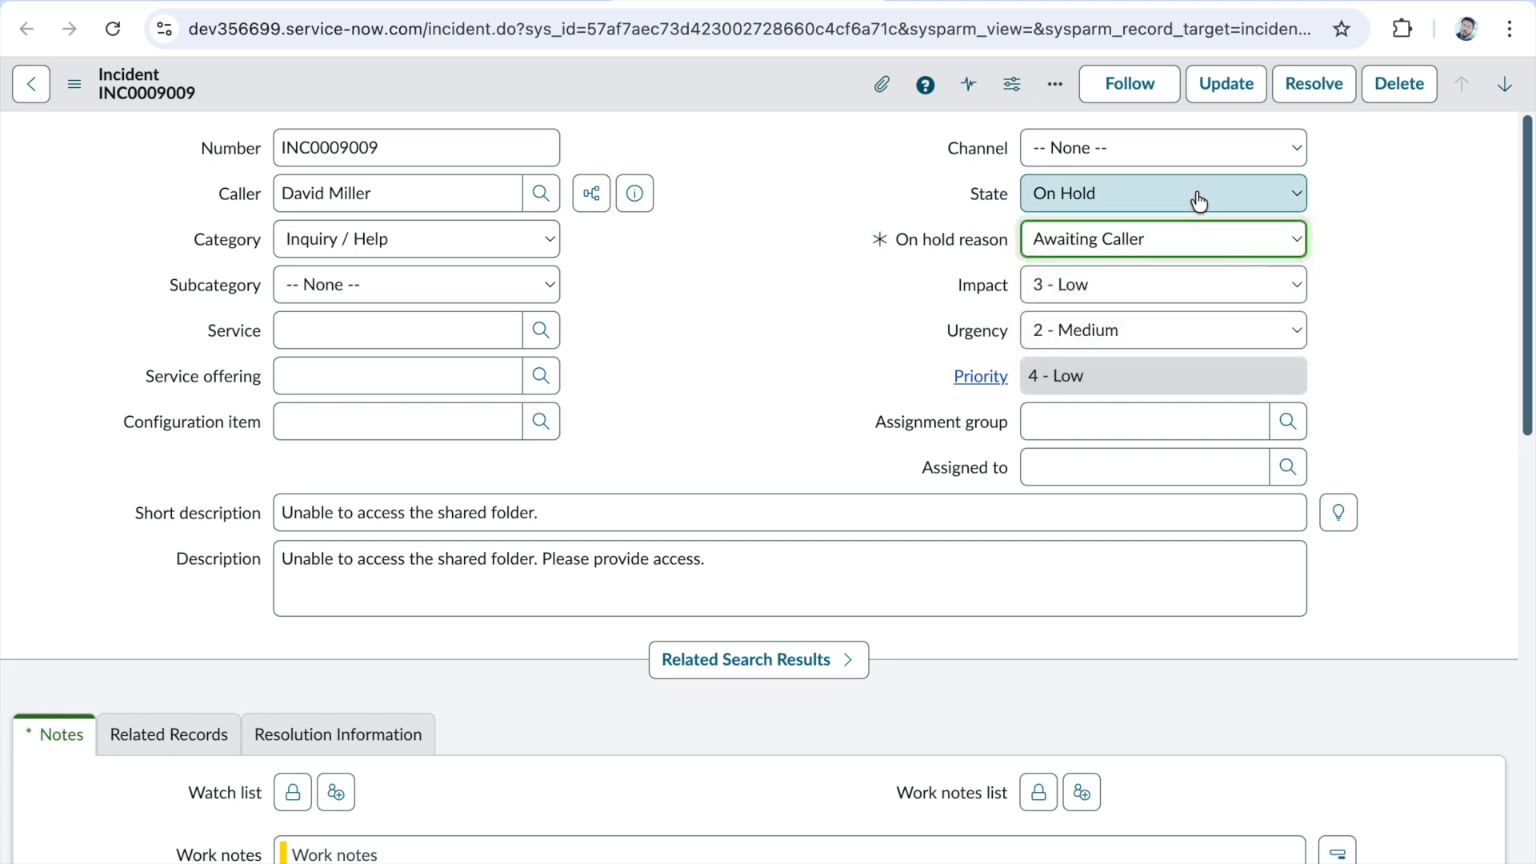
scroll(760, 440, "down", 1)
scroll(746, 464, "down", 3)
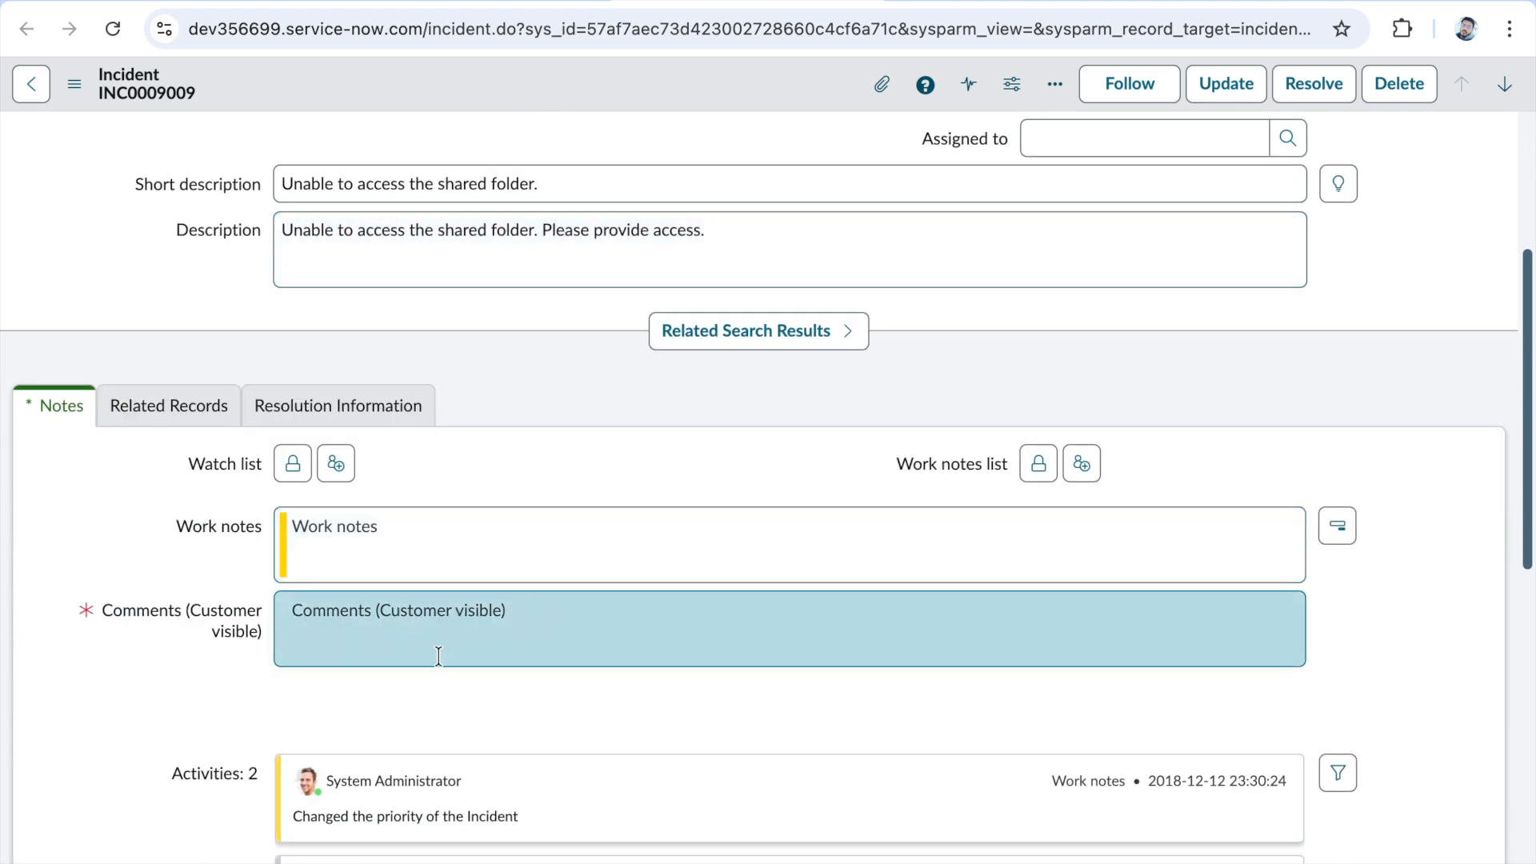
- Change the on hold reason to Awaiting Problem and check whether the notes section still requires comments
scroll(846, 404, "up", 4)
left_click(1055, 240)
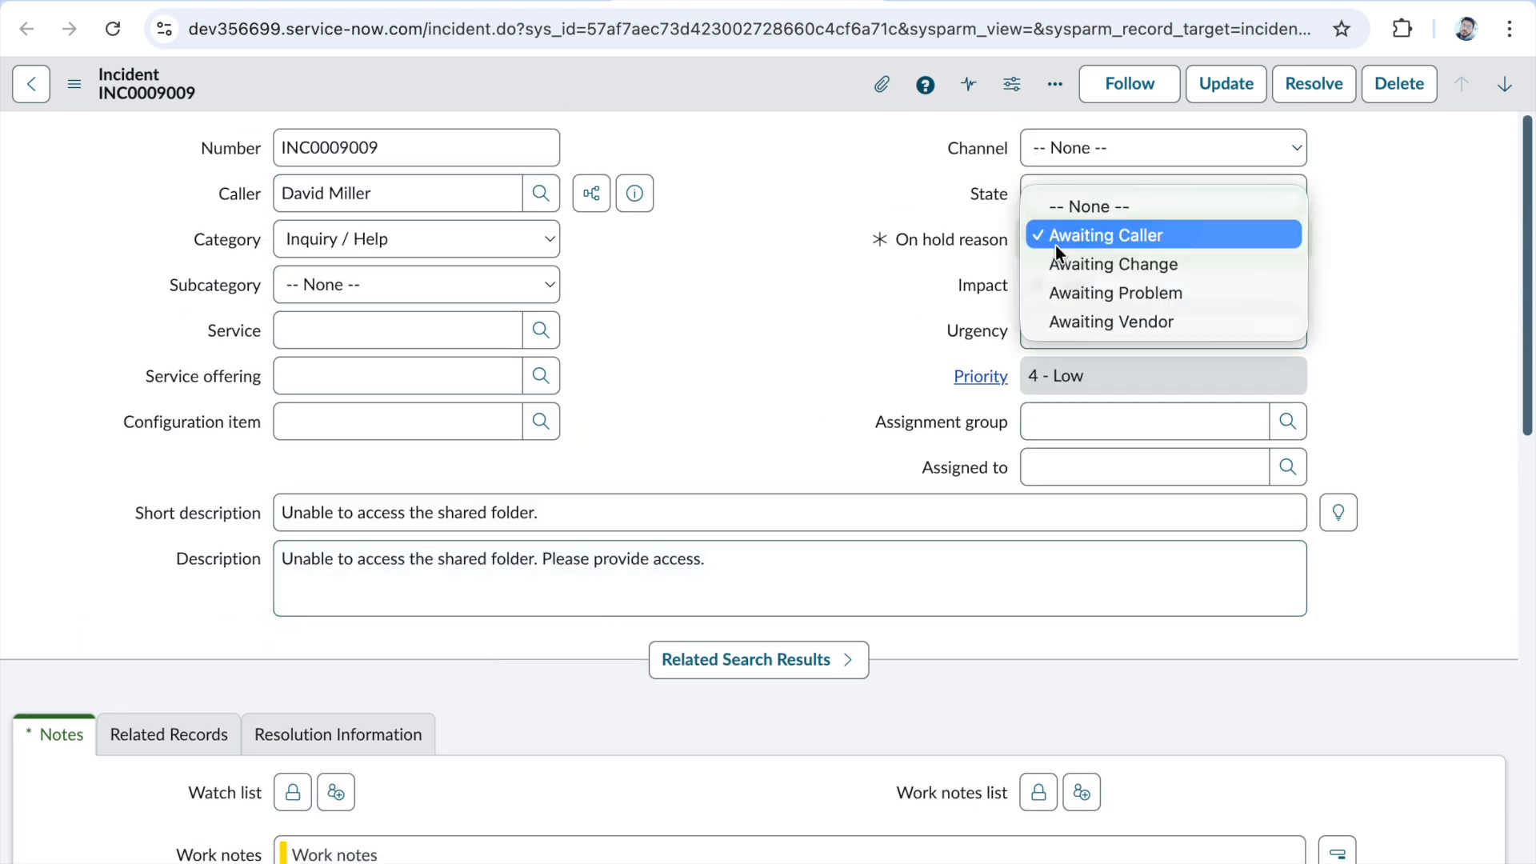
left_click(1059, 299)
scroll(784, 408, "down", 3)
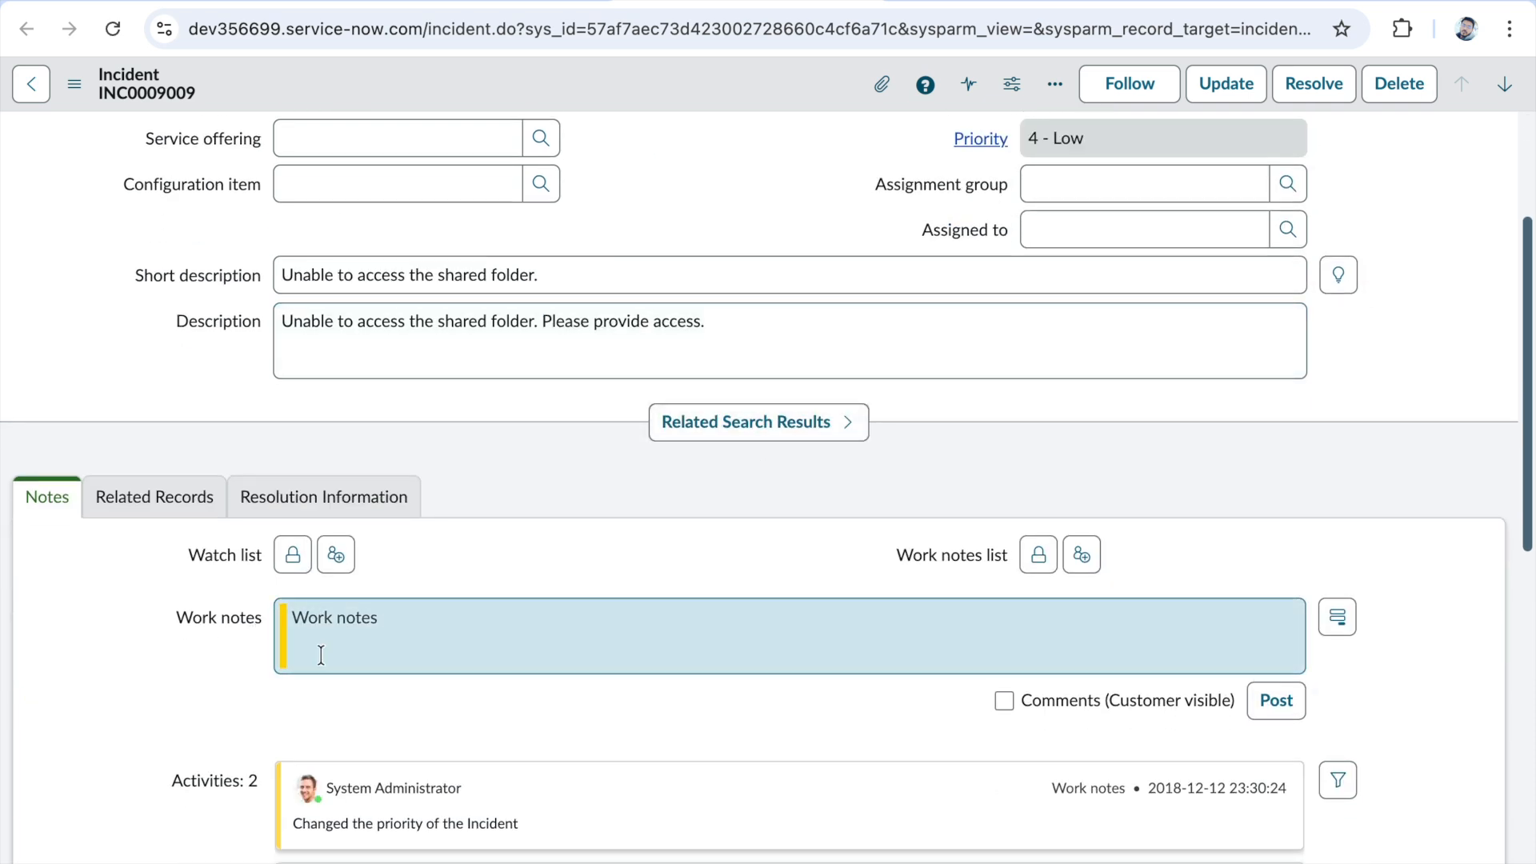
scroll(546, 617, "up", 2)
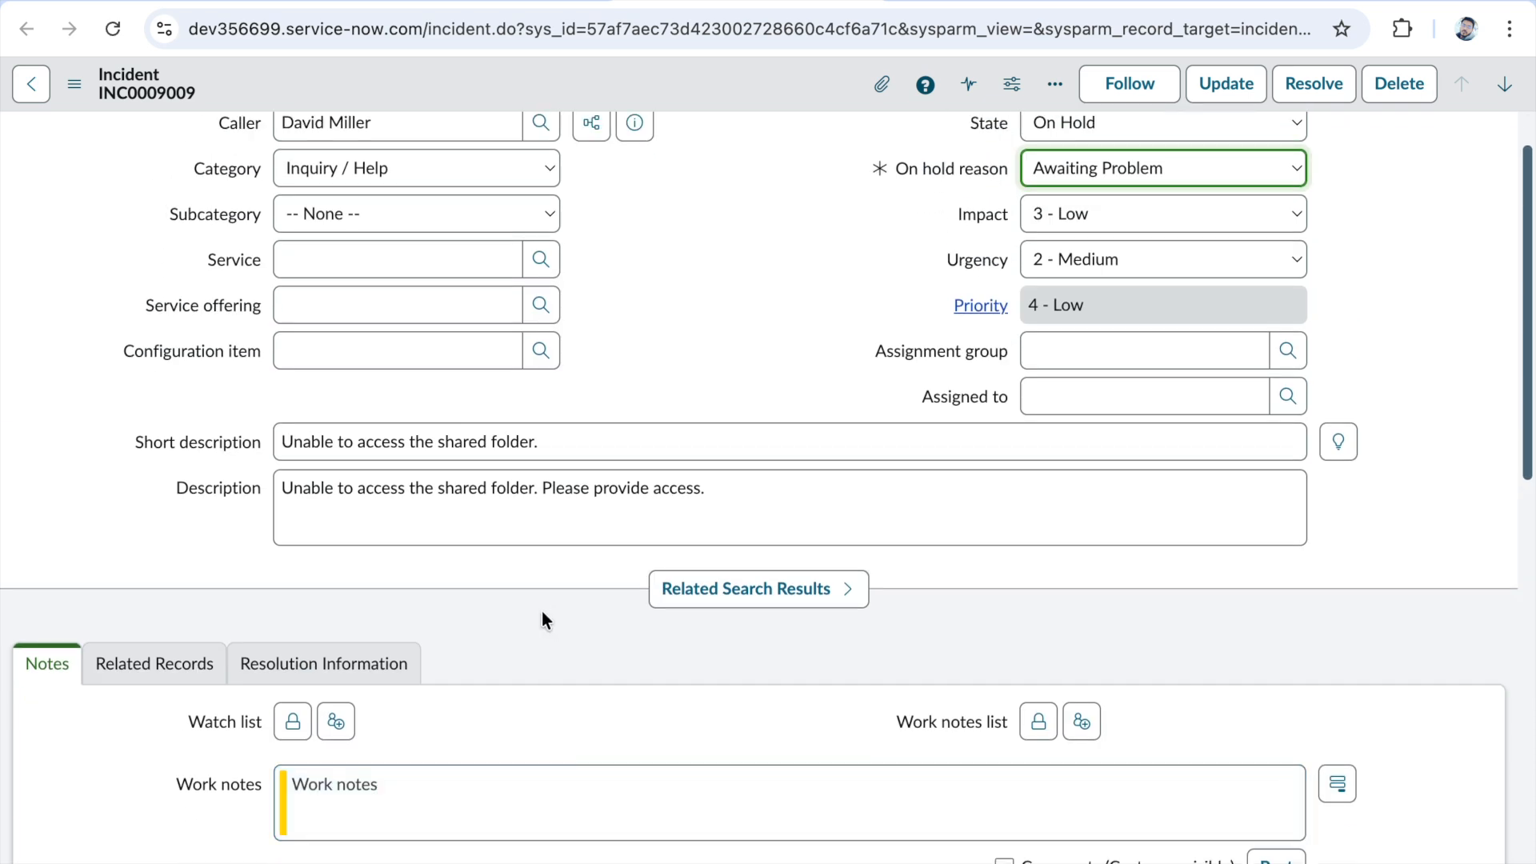
- Set the on hold reason back to Awaiting Caller and recheck the comments field in the notes section
scroll(608, 584, "up", 1)
left_click(1068, 240)
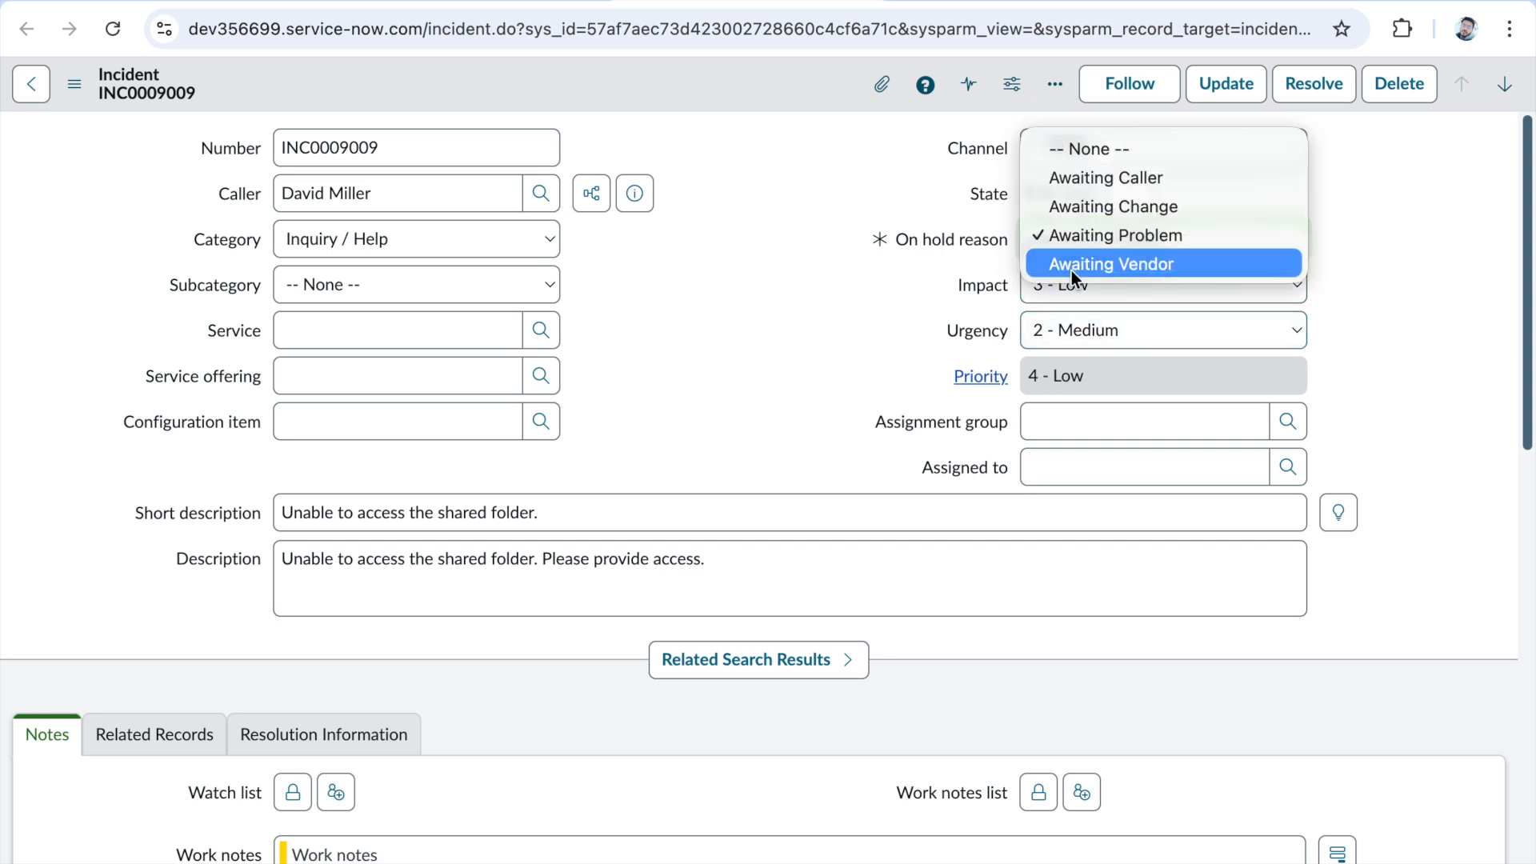
left_click(1079, 184)
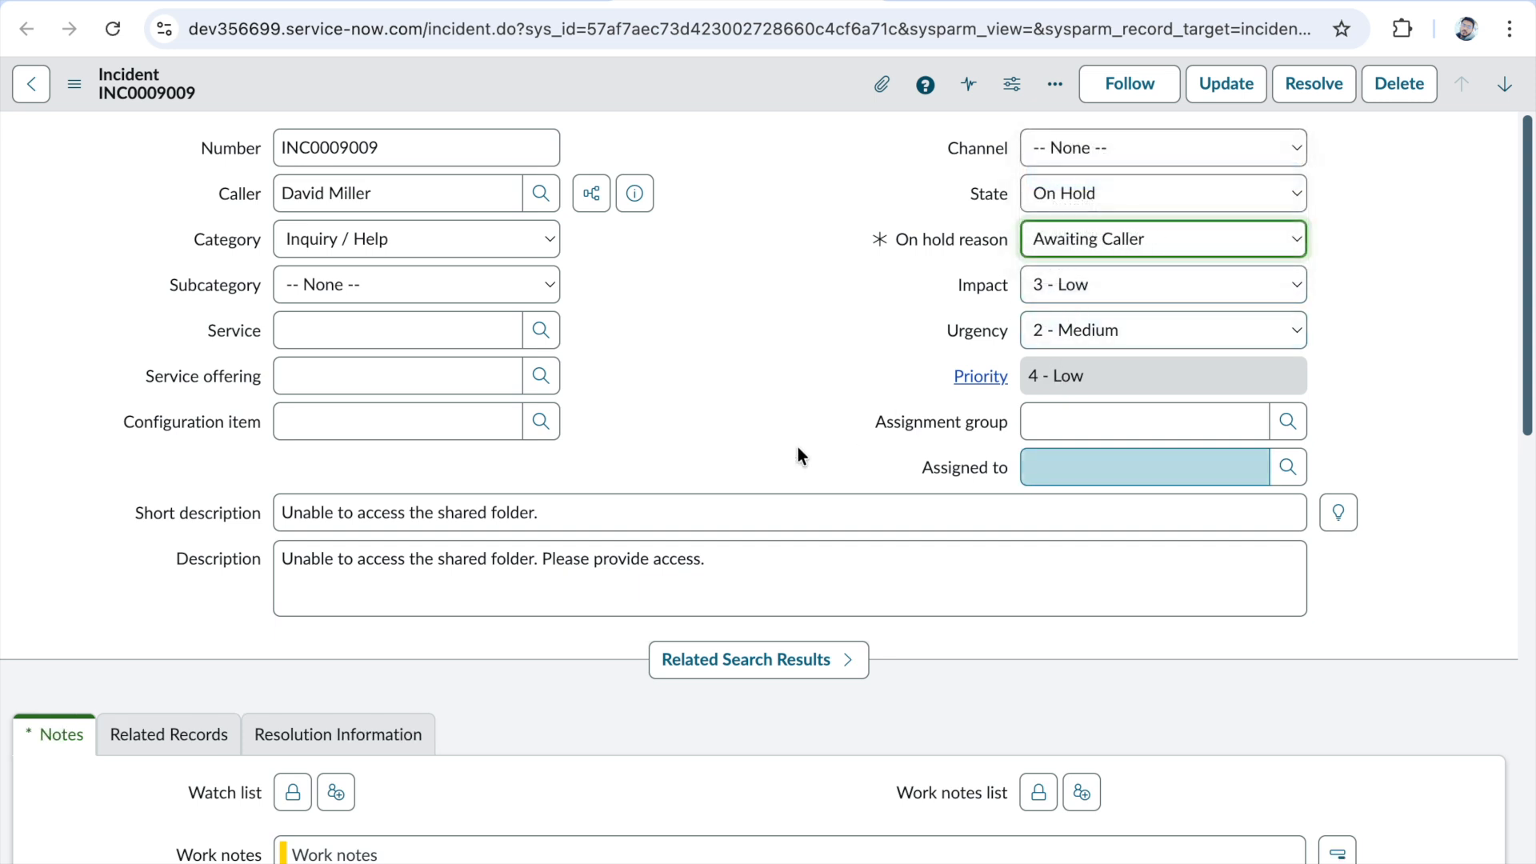
scroll(797, 450, "down", 3)
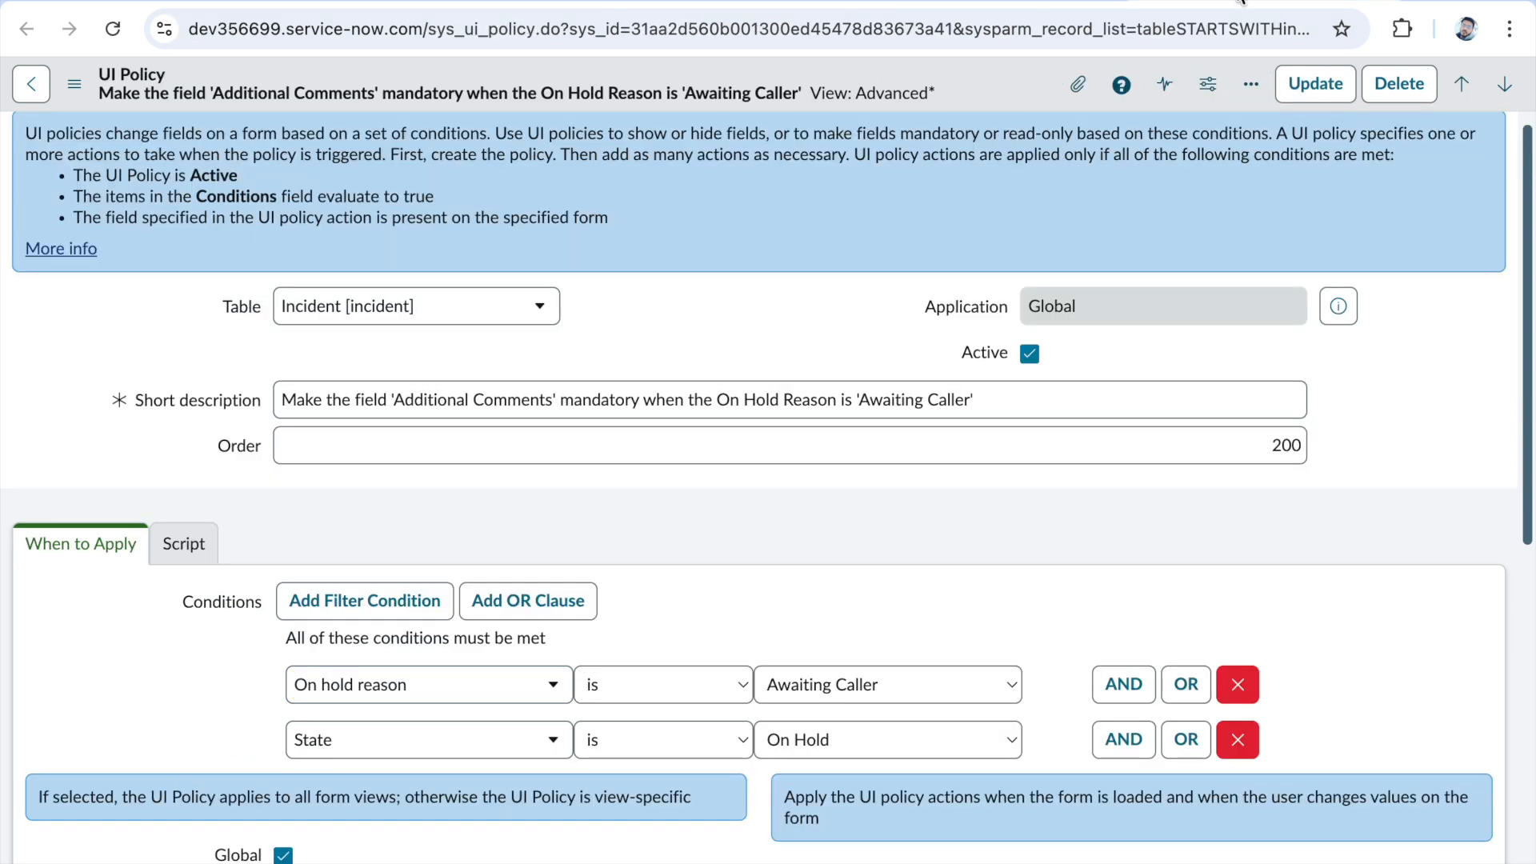
- Return to the UI policy record and review its conditions, Global, Reverse if false, On load and Inherit options, and policy actions
scroll(678, 634, "down", 10)
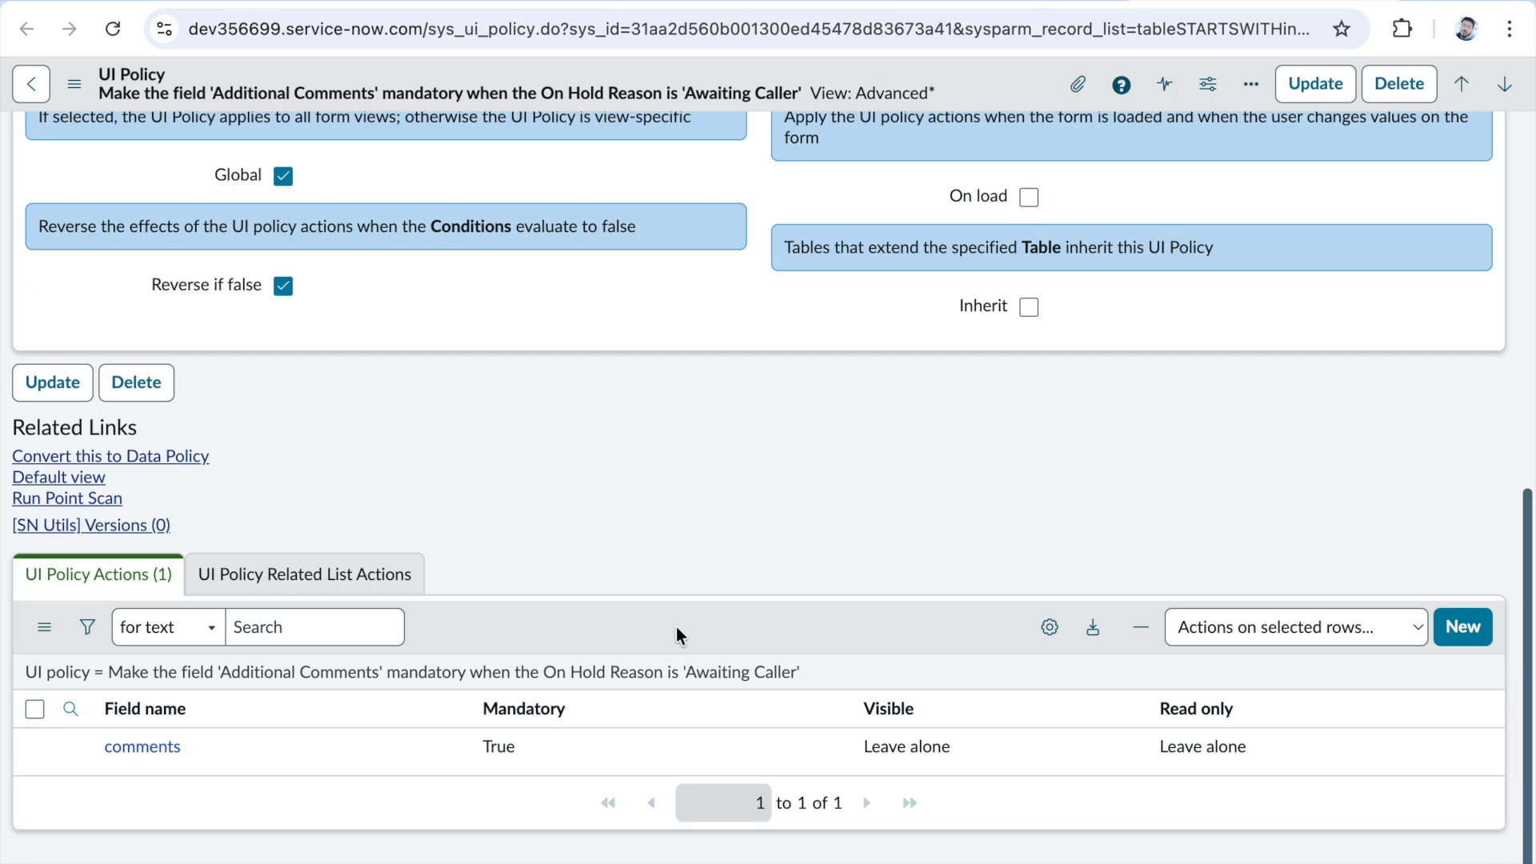
scroll(676, 627, "up", 10)
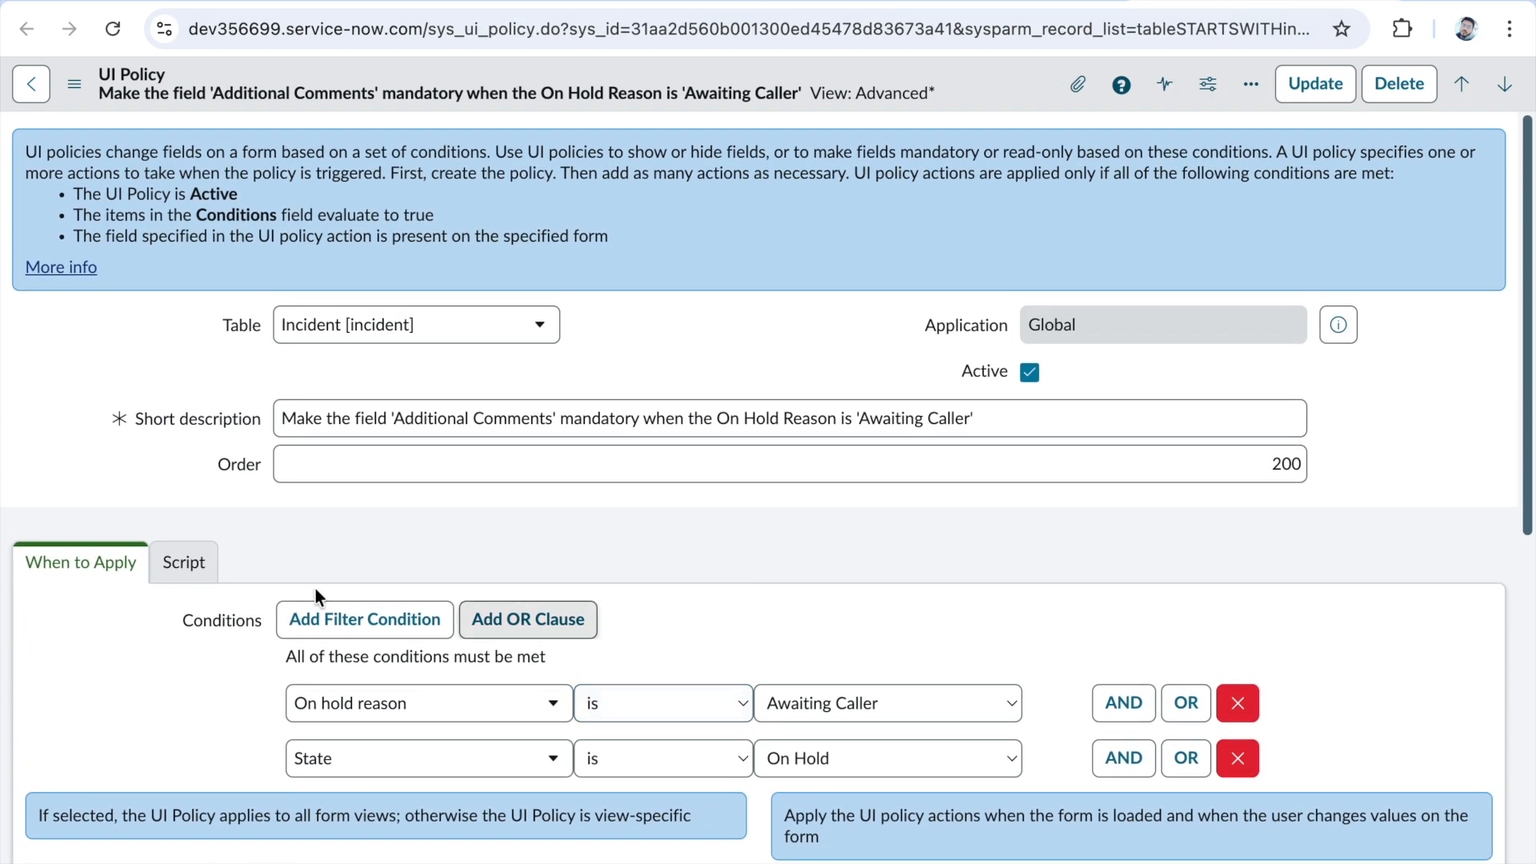
scroll(376, 565, "down", 3)
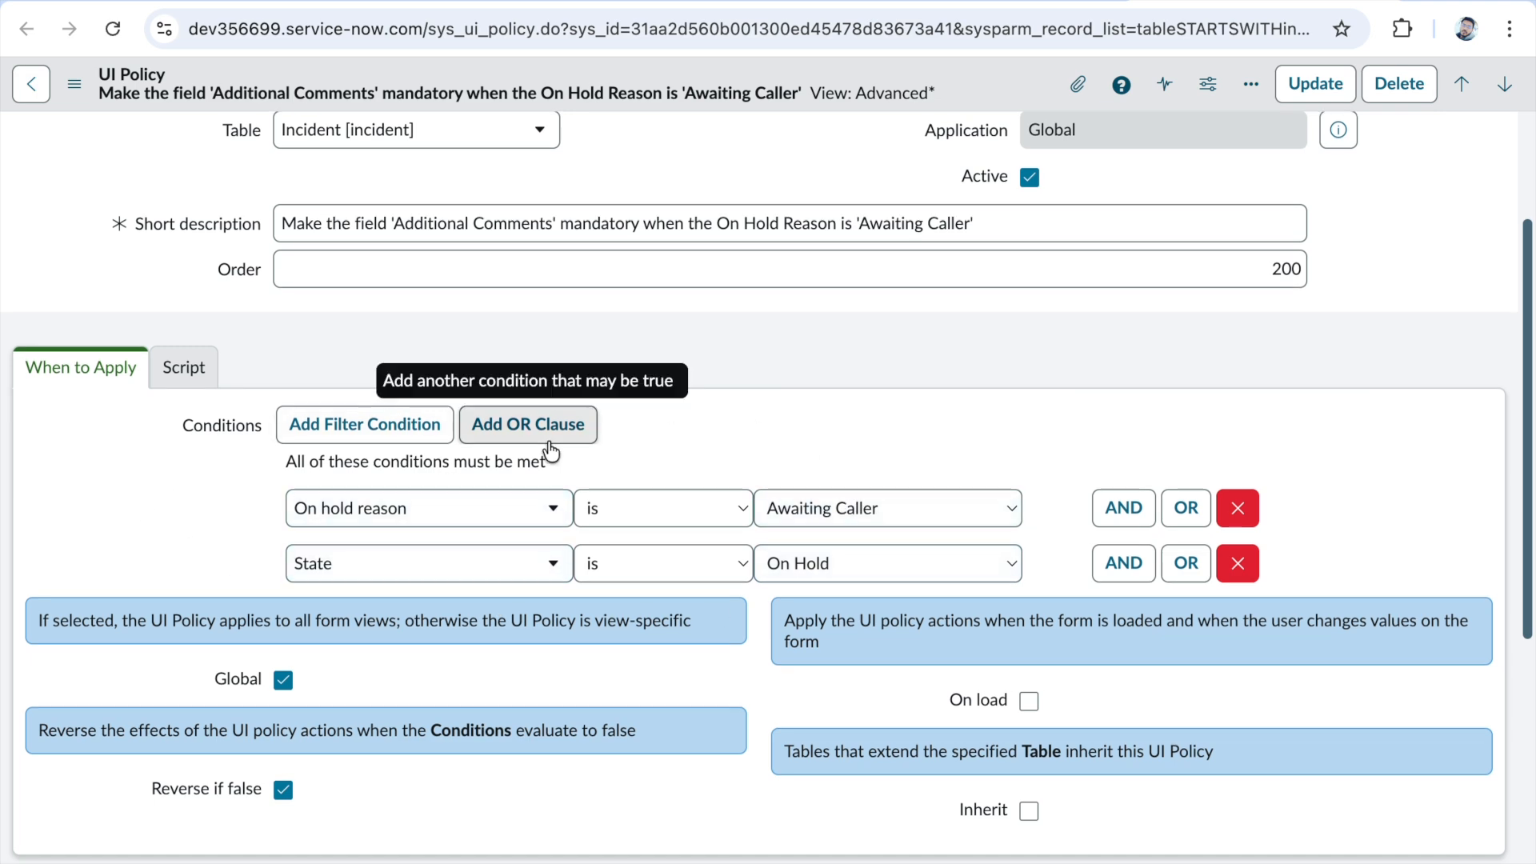
scroll(546, 445, "down", 6)
scroll(545, 447, "down", 1)
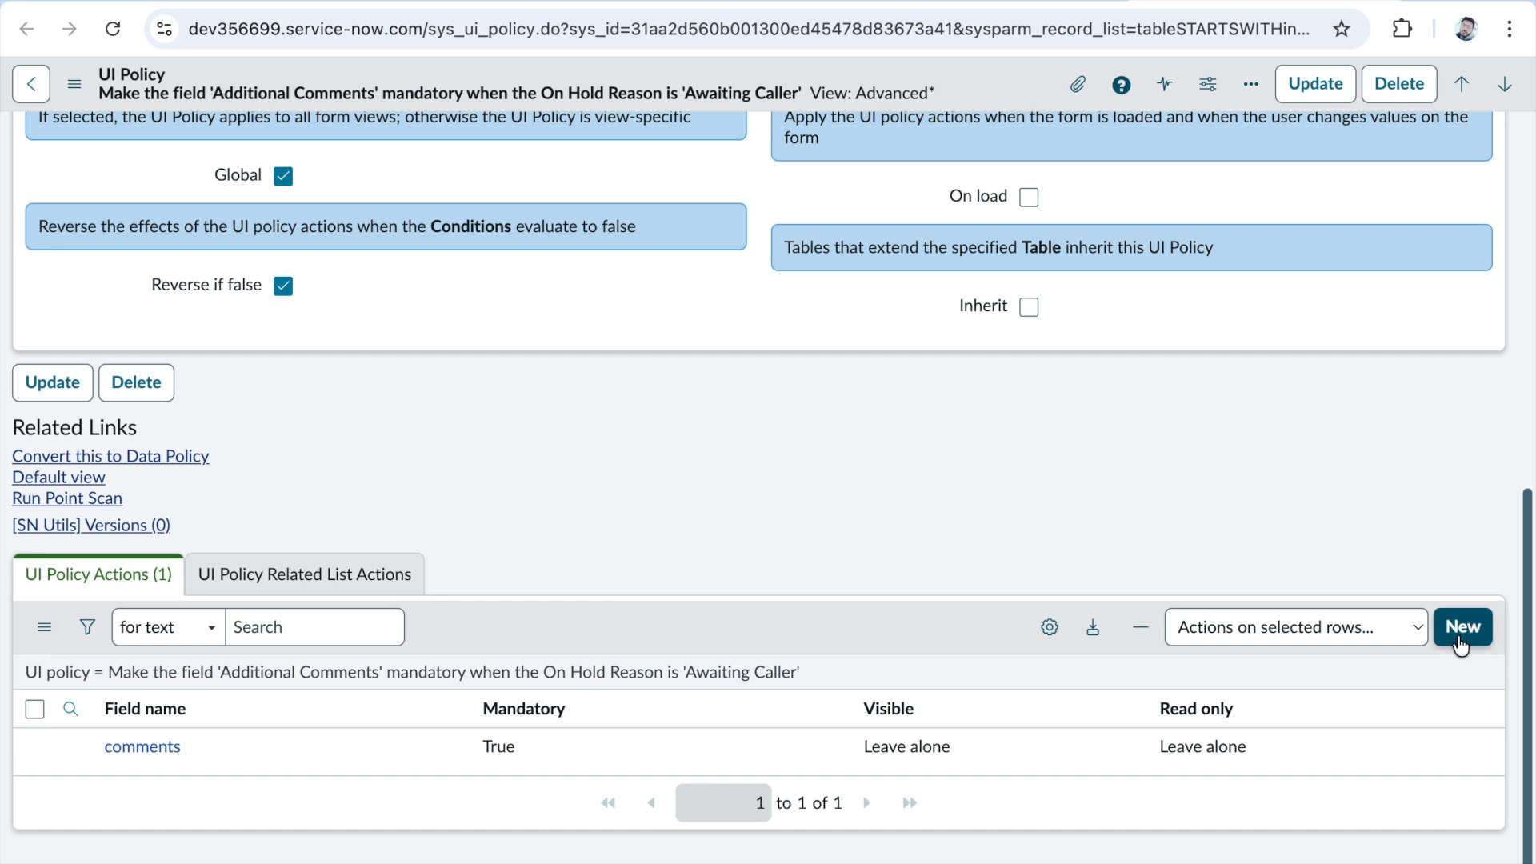
- View the blank form for a new UI policy action, leave it without submitting, and return to the policy record
left_click(1470, 638)
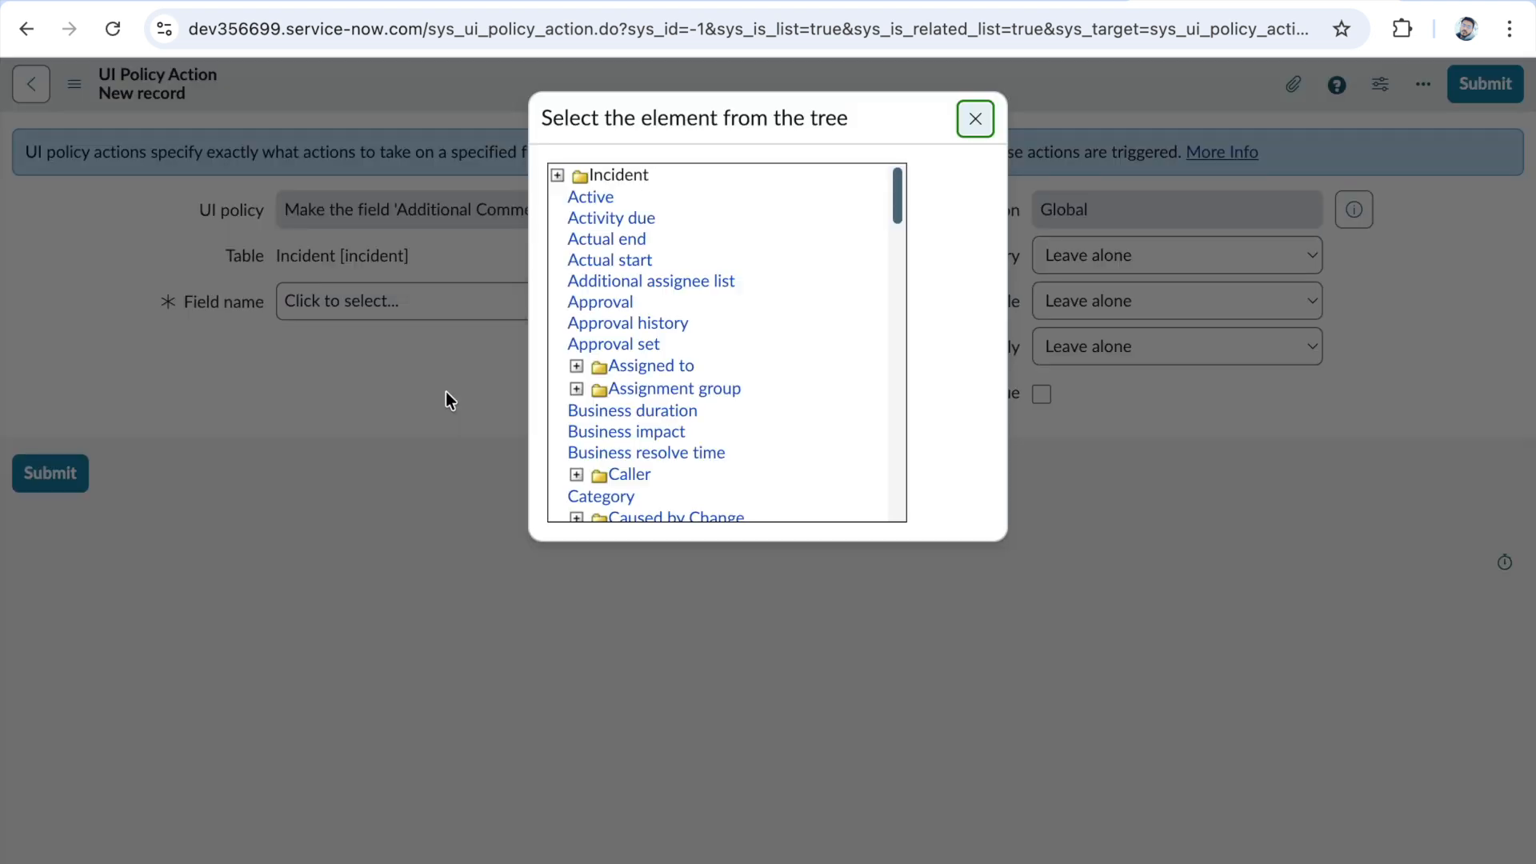
left_click(959, 133)
left_click(31, 83)
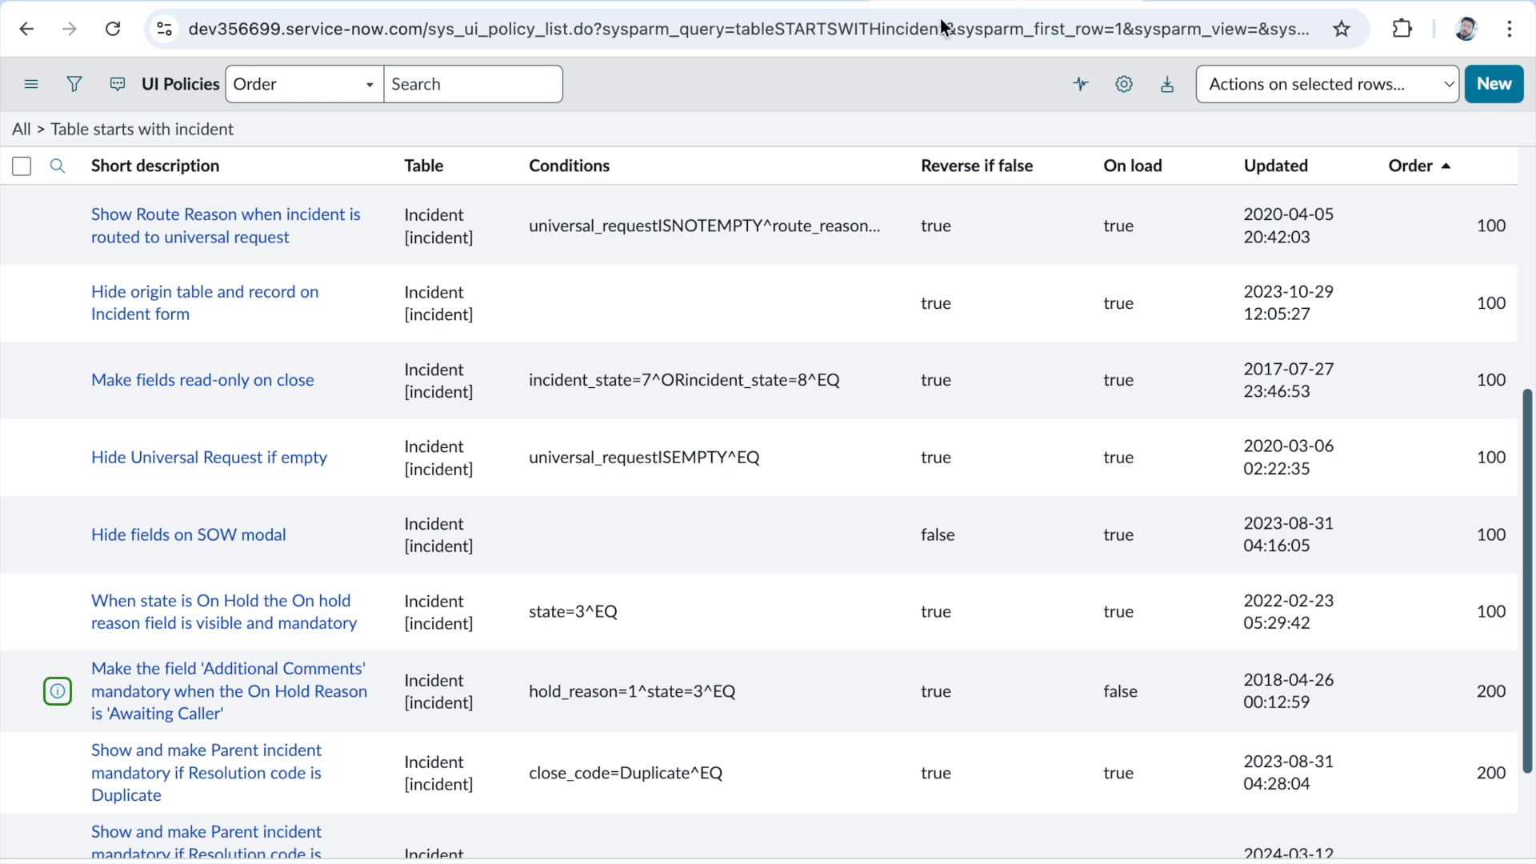
left_click(1192, 1)
left_click(24, 36)
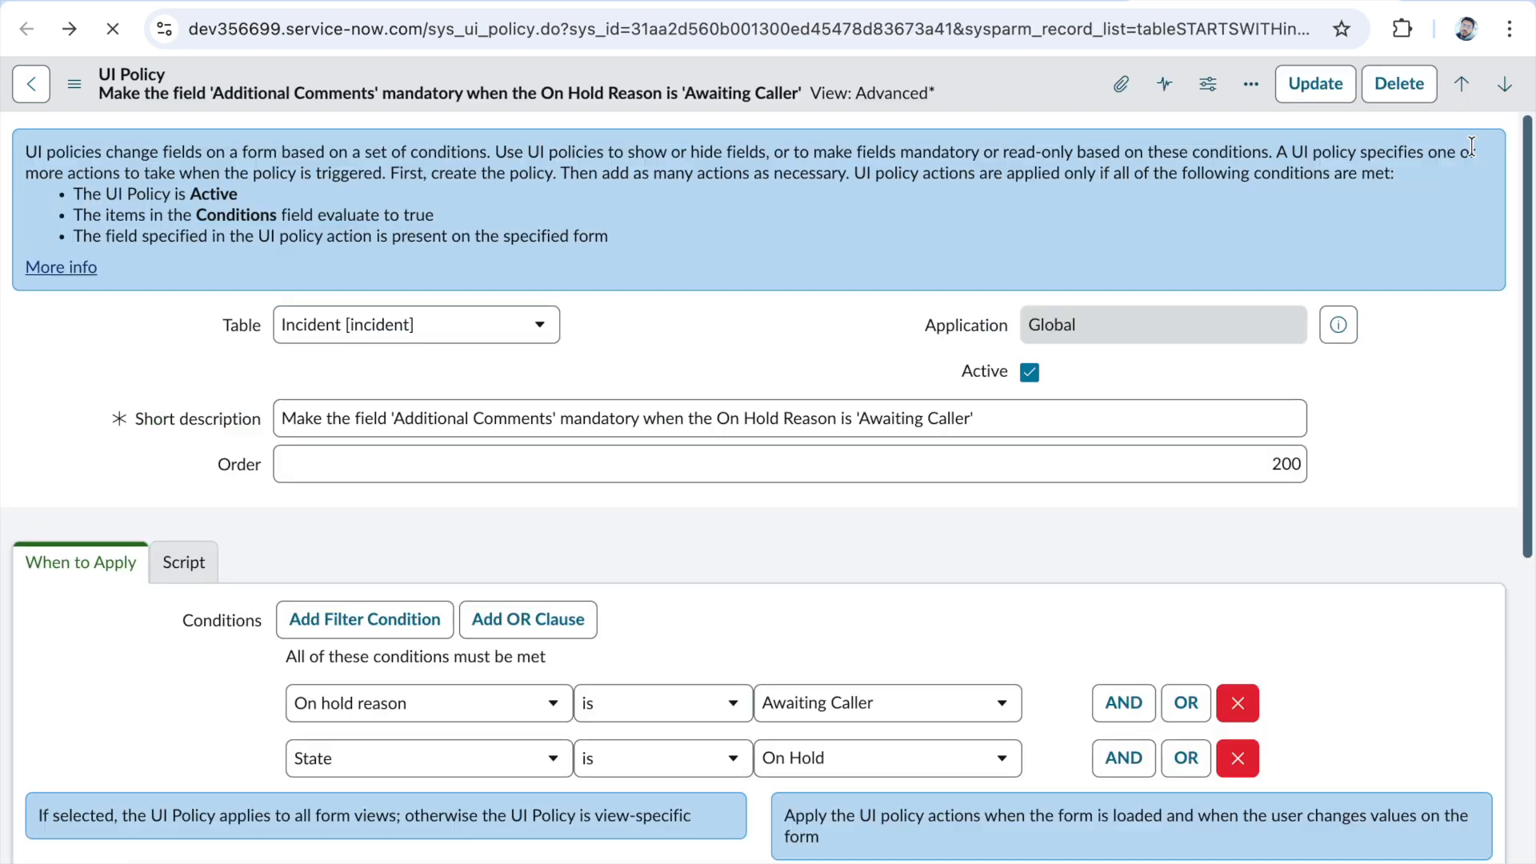
- Review the policy's actions and clear the Global option so the policy is view-specific
scroll(1031, 522, "down", 9)
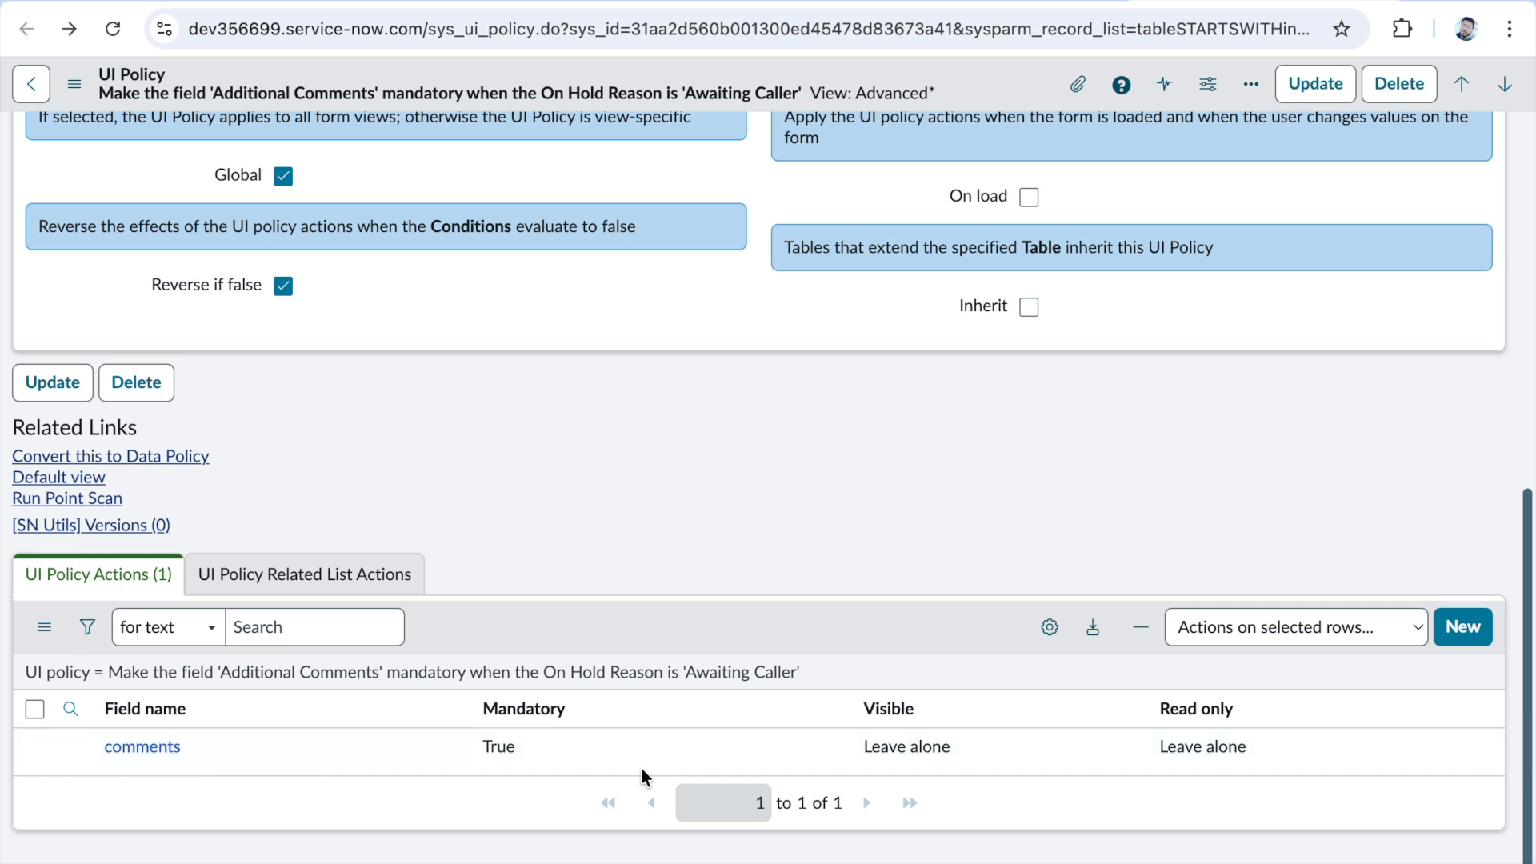
scroll(641, 774, "up", 2)
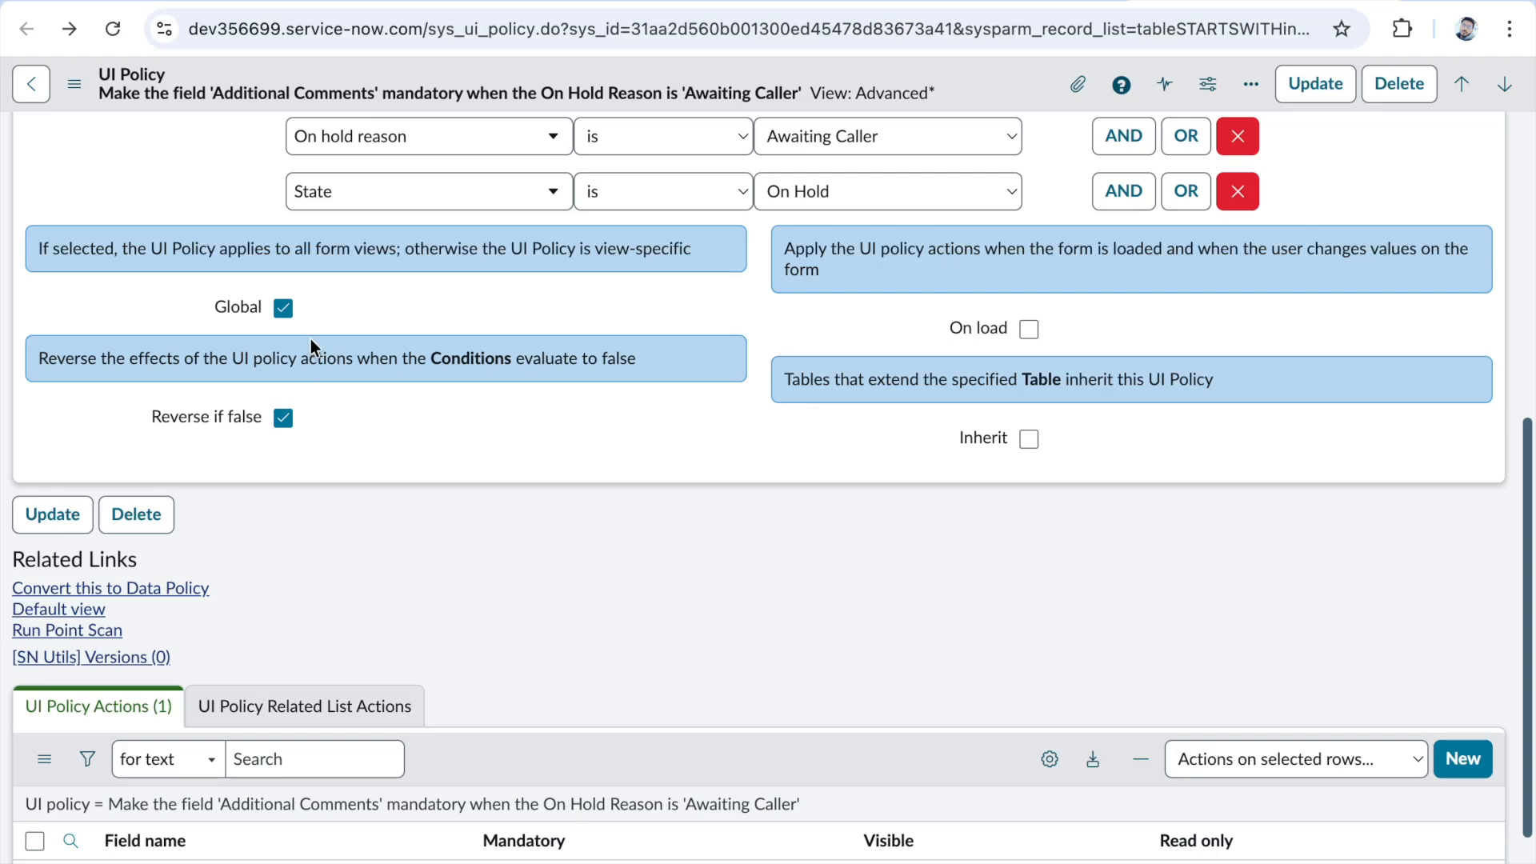
left_click(282, 309)
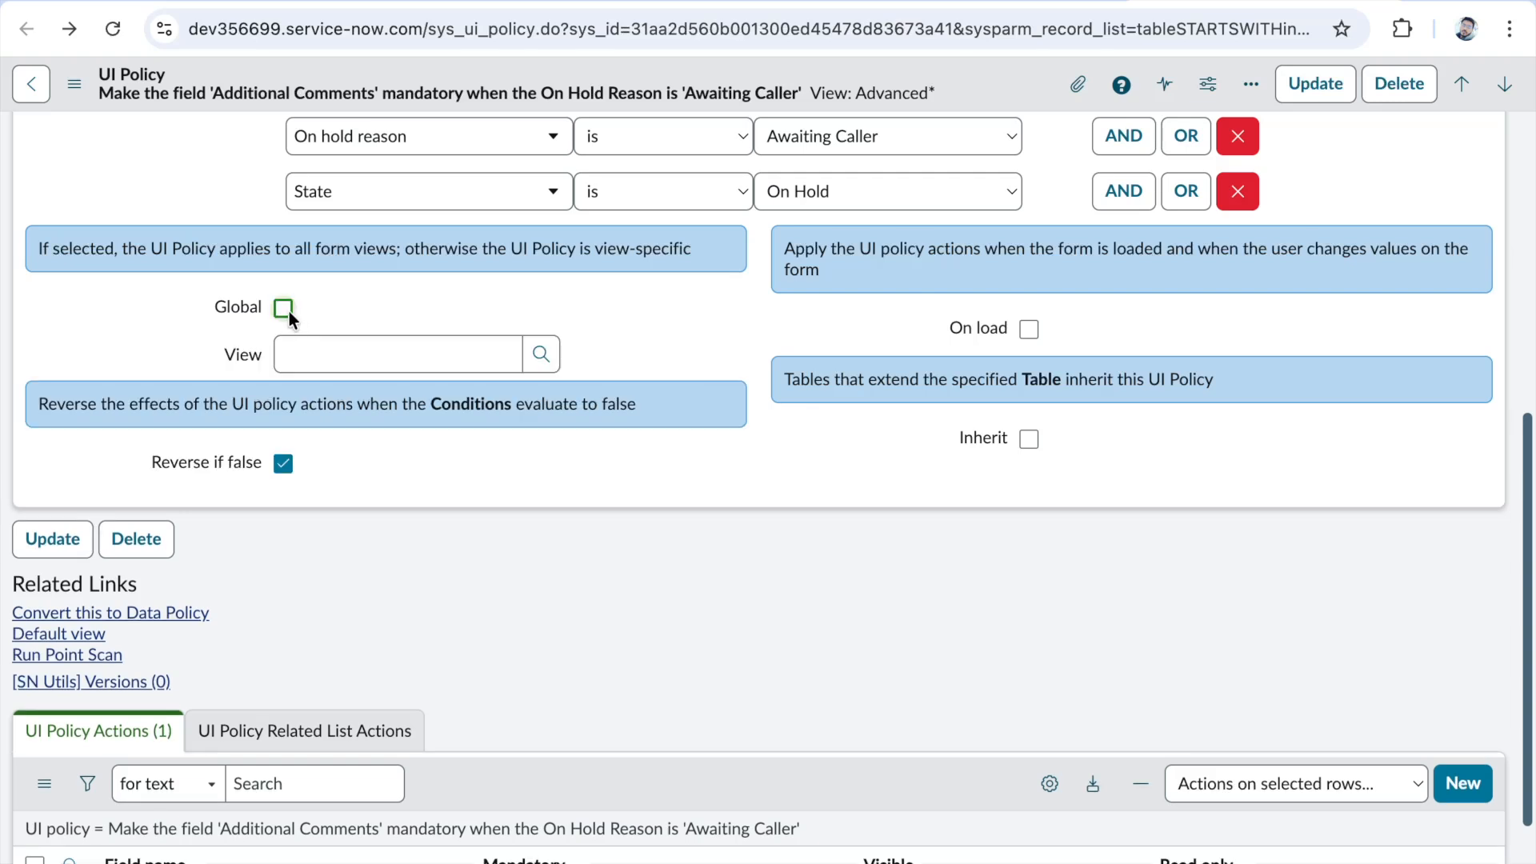
- Turn the UI policy's Global option on and clear it again
left_click(284, 309)
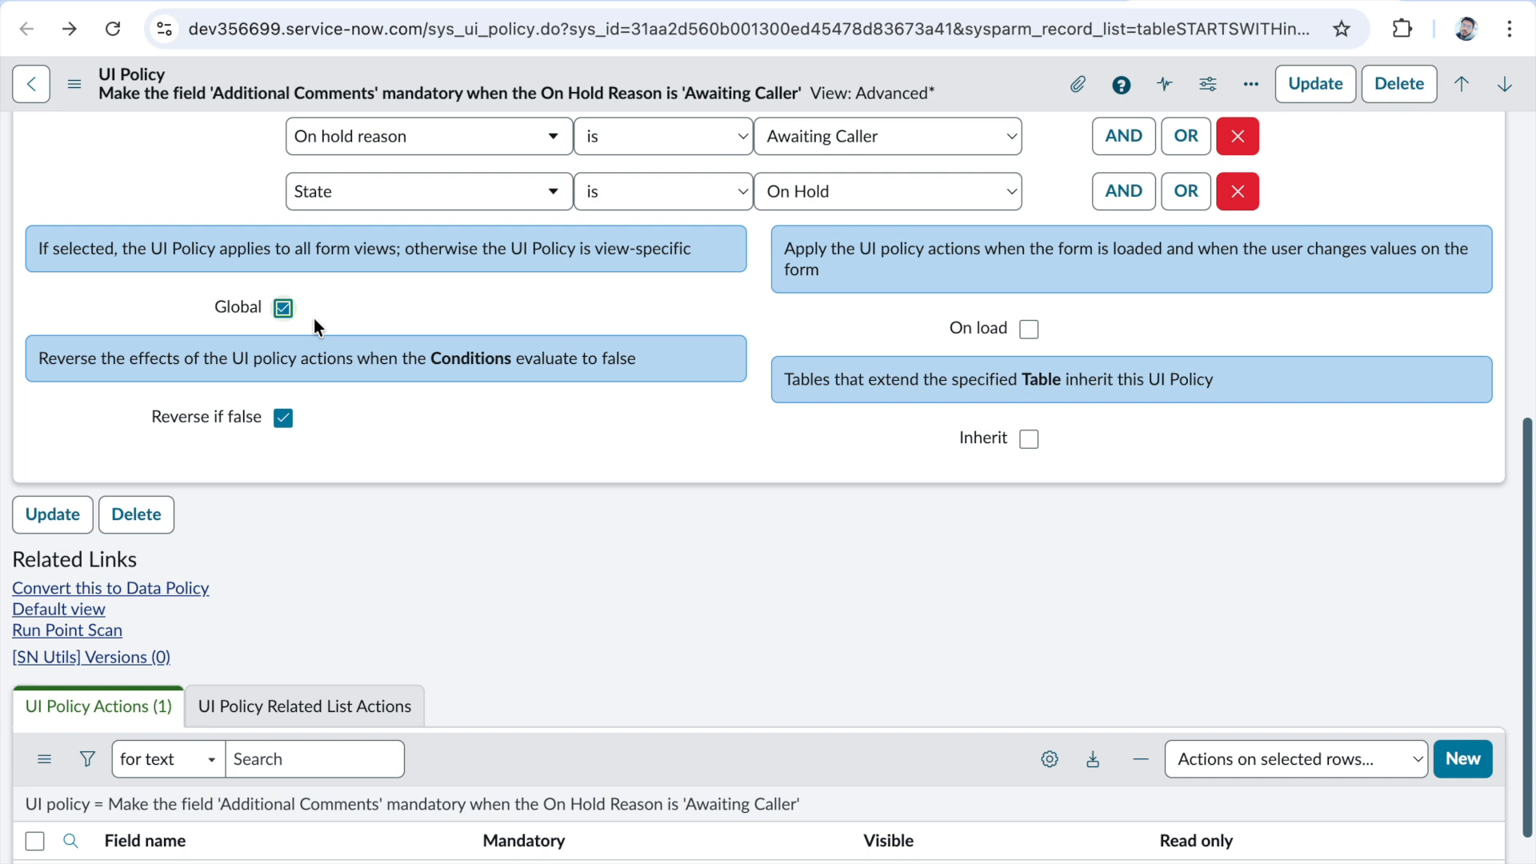
left_click(286, 312)
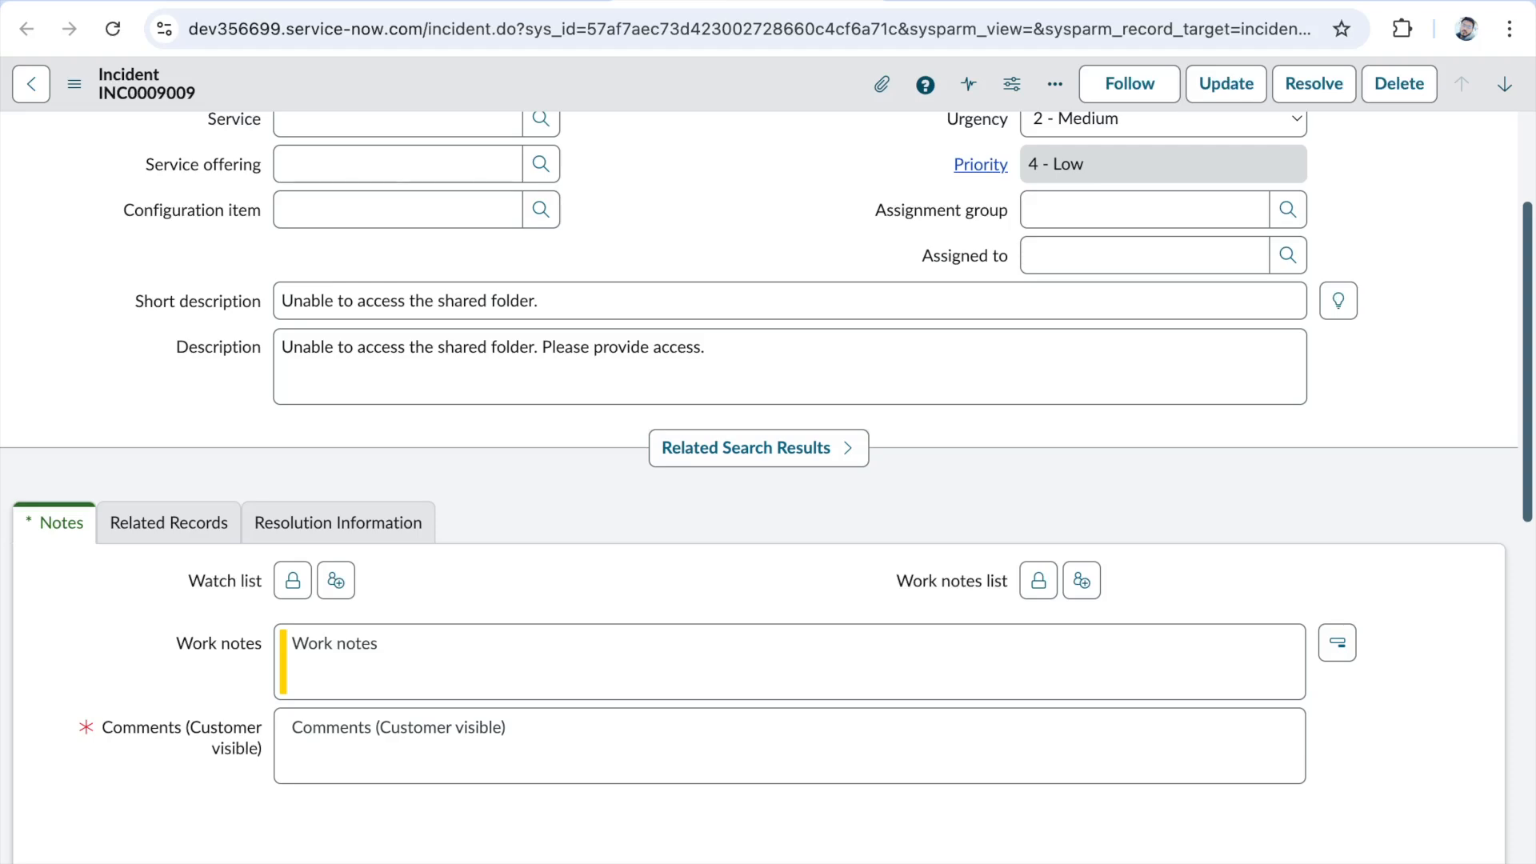
- Close the open incident record without saving and return to the UI policy record
key("super+w")
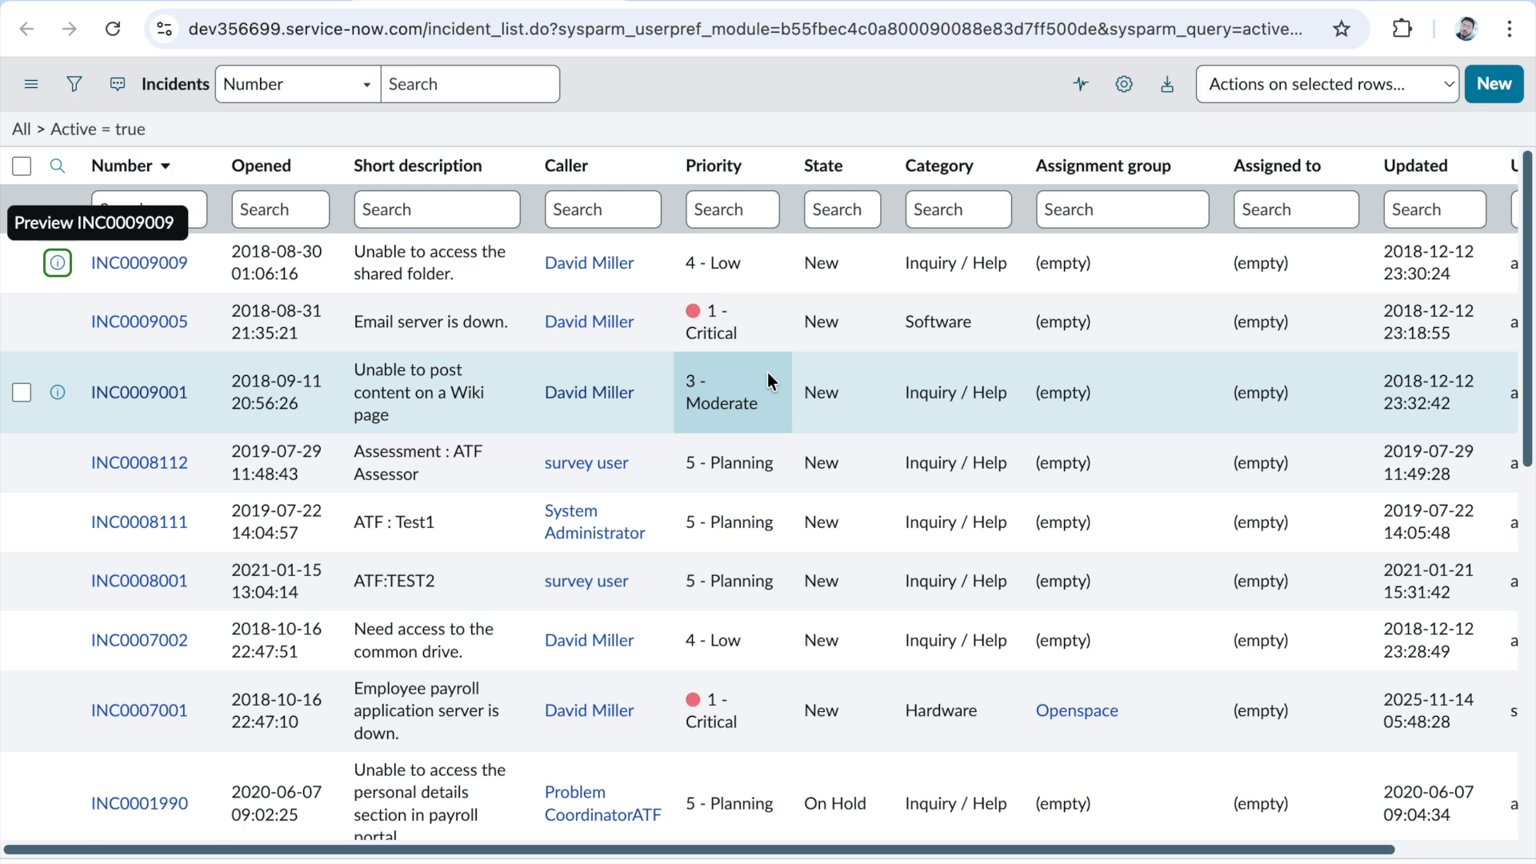
left_click(858, 1)
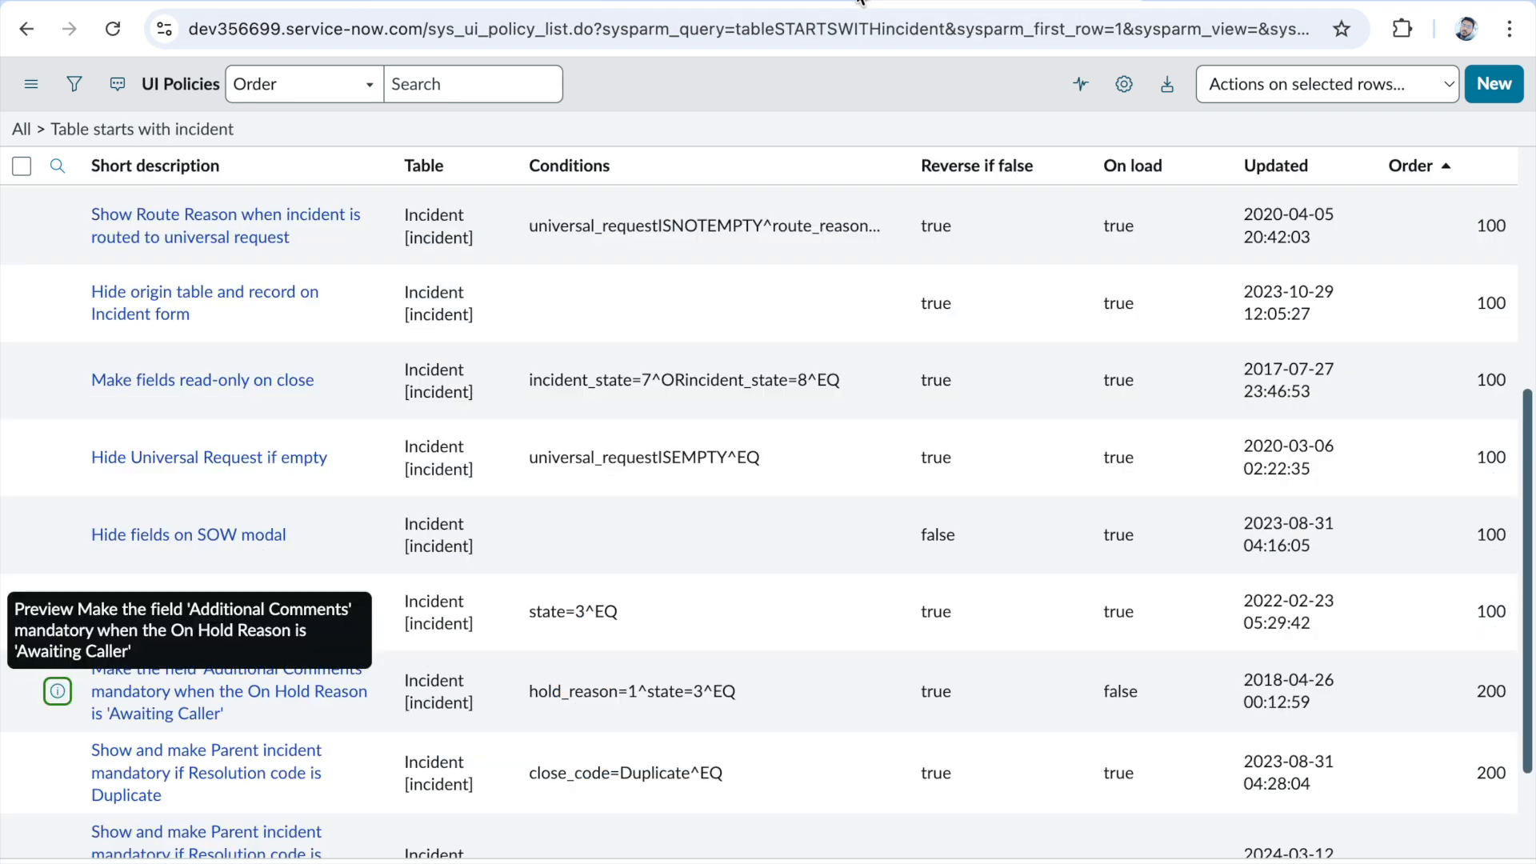
left_click(735, 1)
left_click(1120, 1)
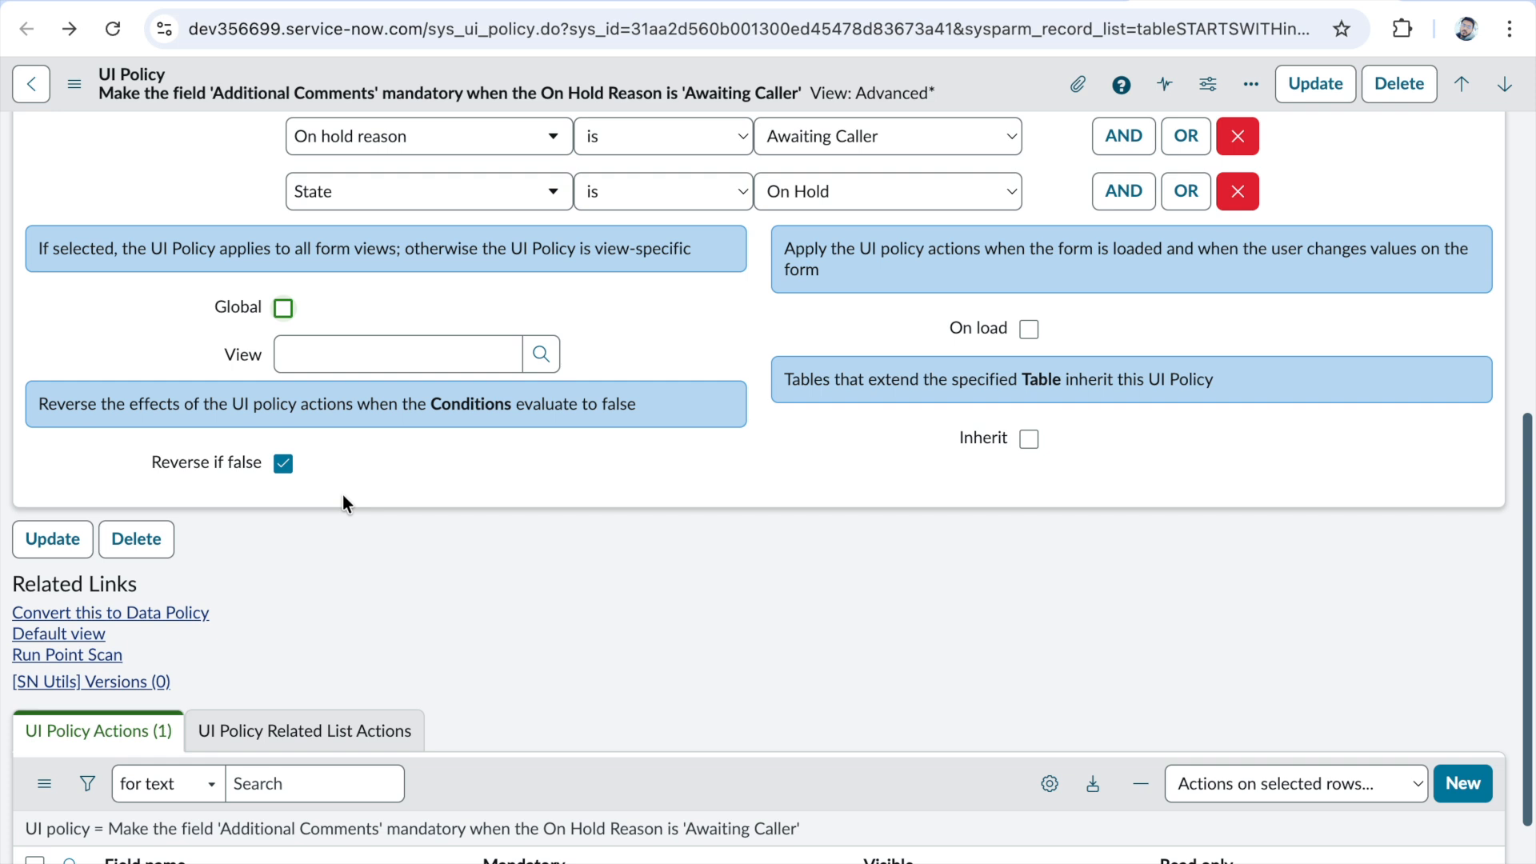
- Review the policy's conditions, Global, Reverse if false, On load and Inherit options together with its UI policy actions
scroll(405, 521, "up", 1)
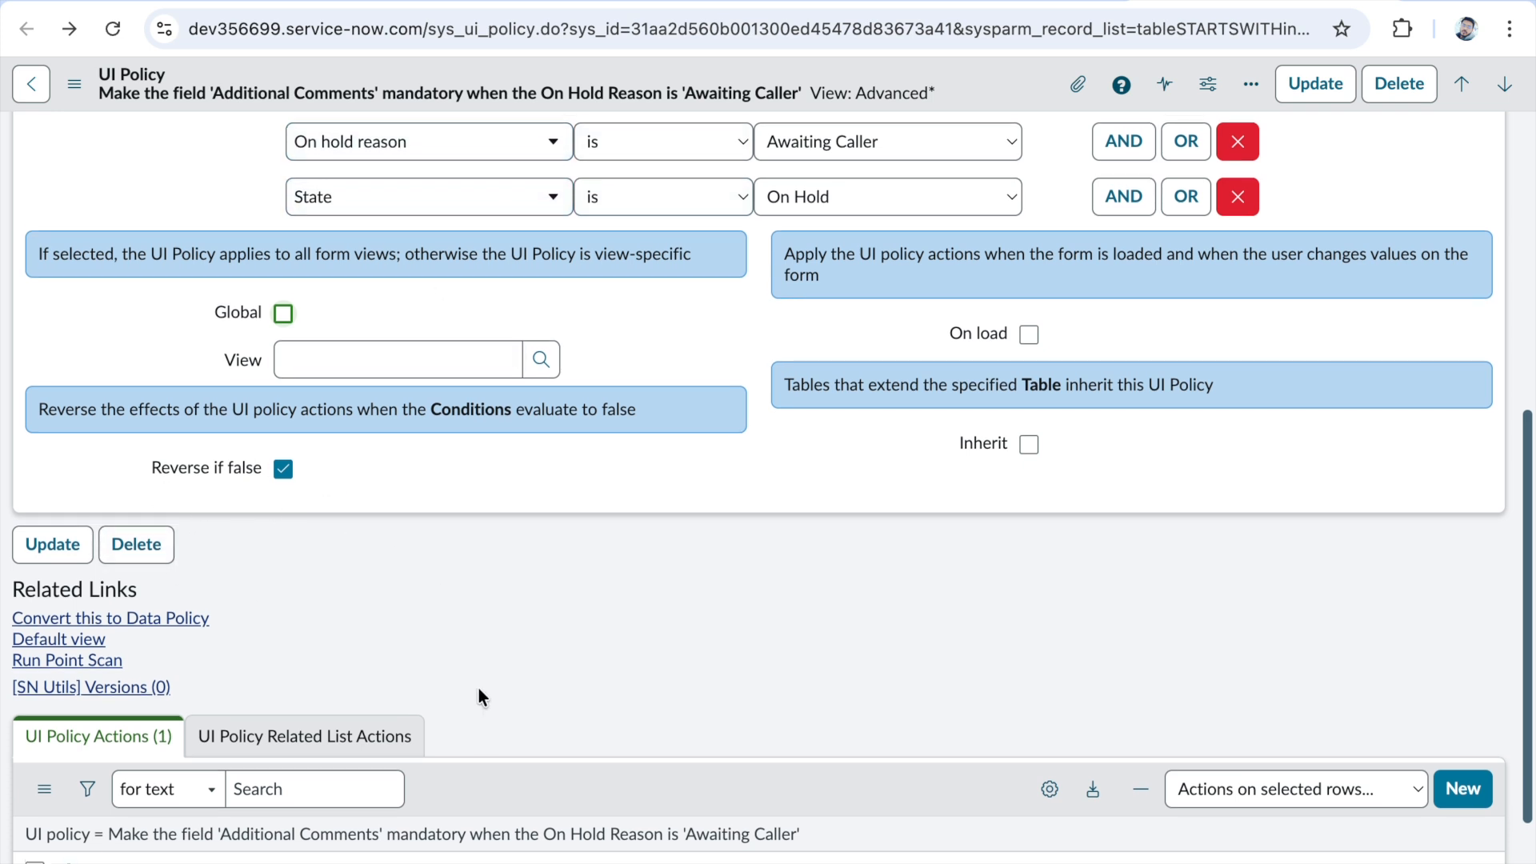
scroll(480, 695, "down", 1)
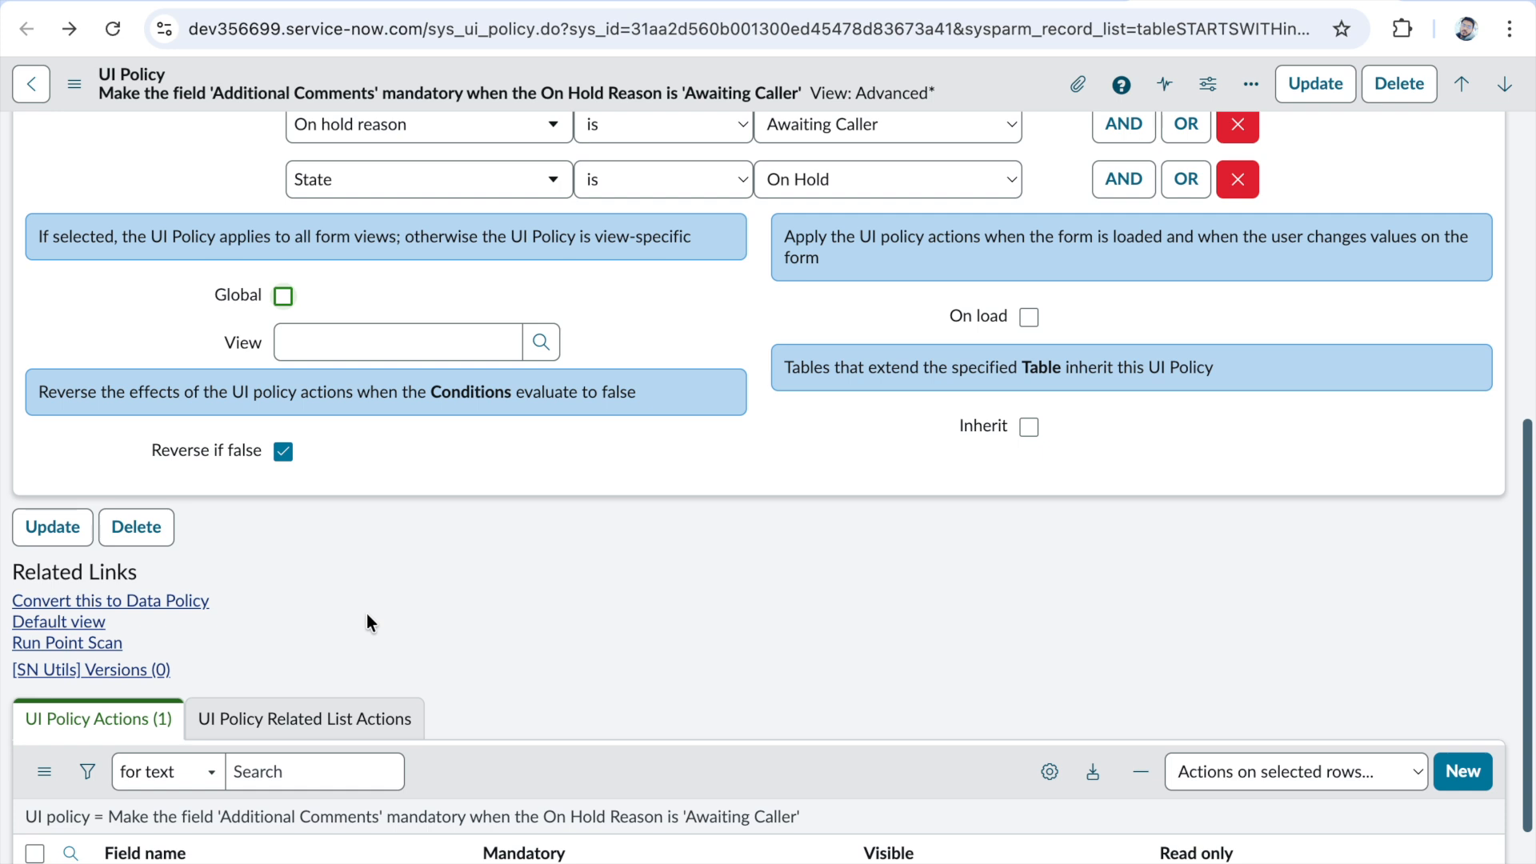
left_click(284, 452)
scroll(440, 672, "down", 1)
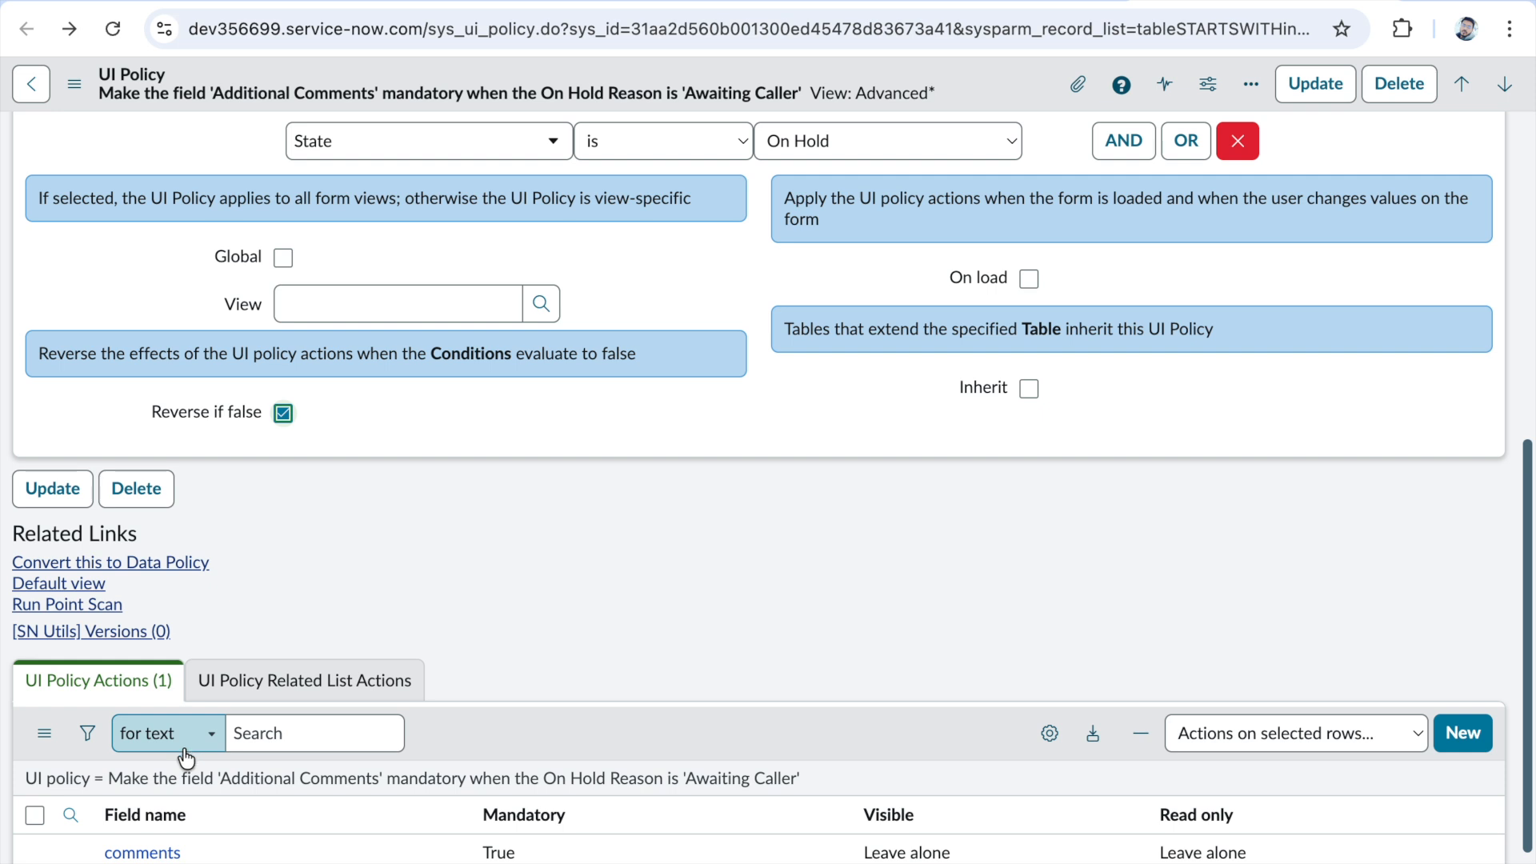
scroll(349, 788, "down", 1)
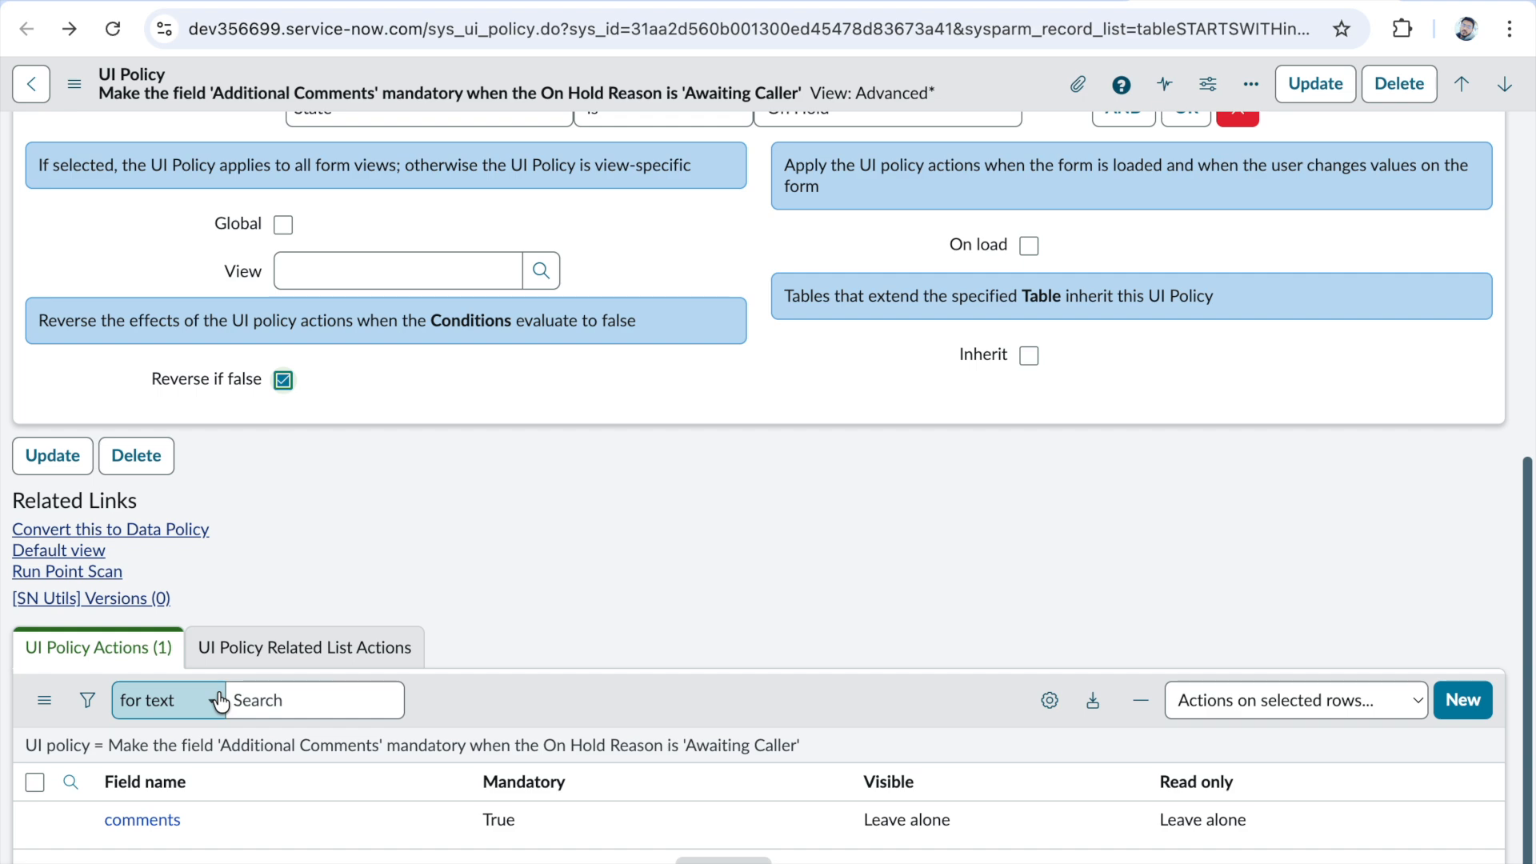
scroll(276, 767, "up", 5)
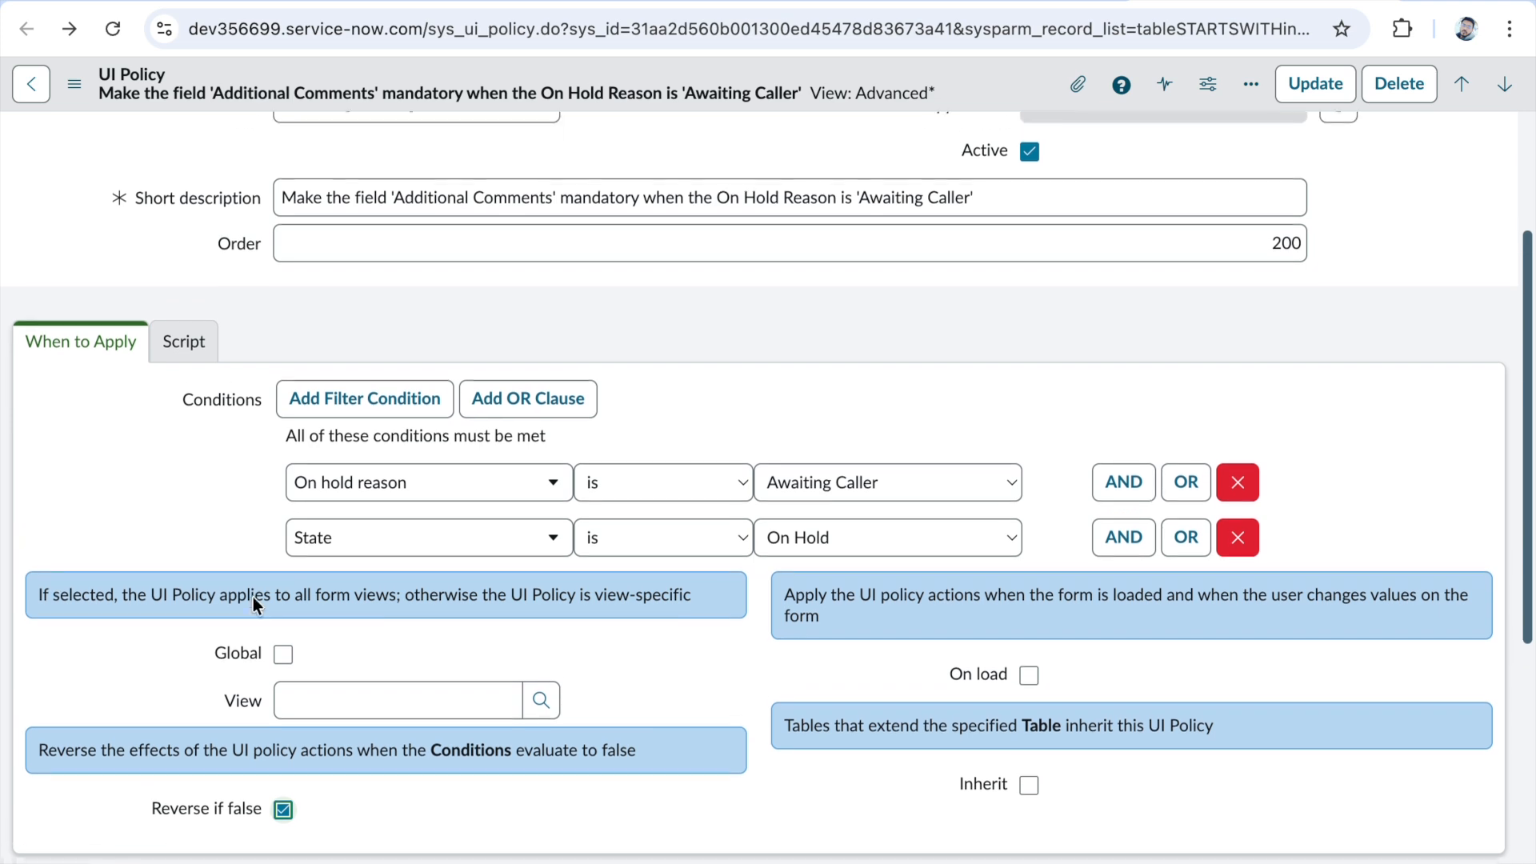
scroll(253, 597, "up", 1)
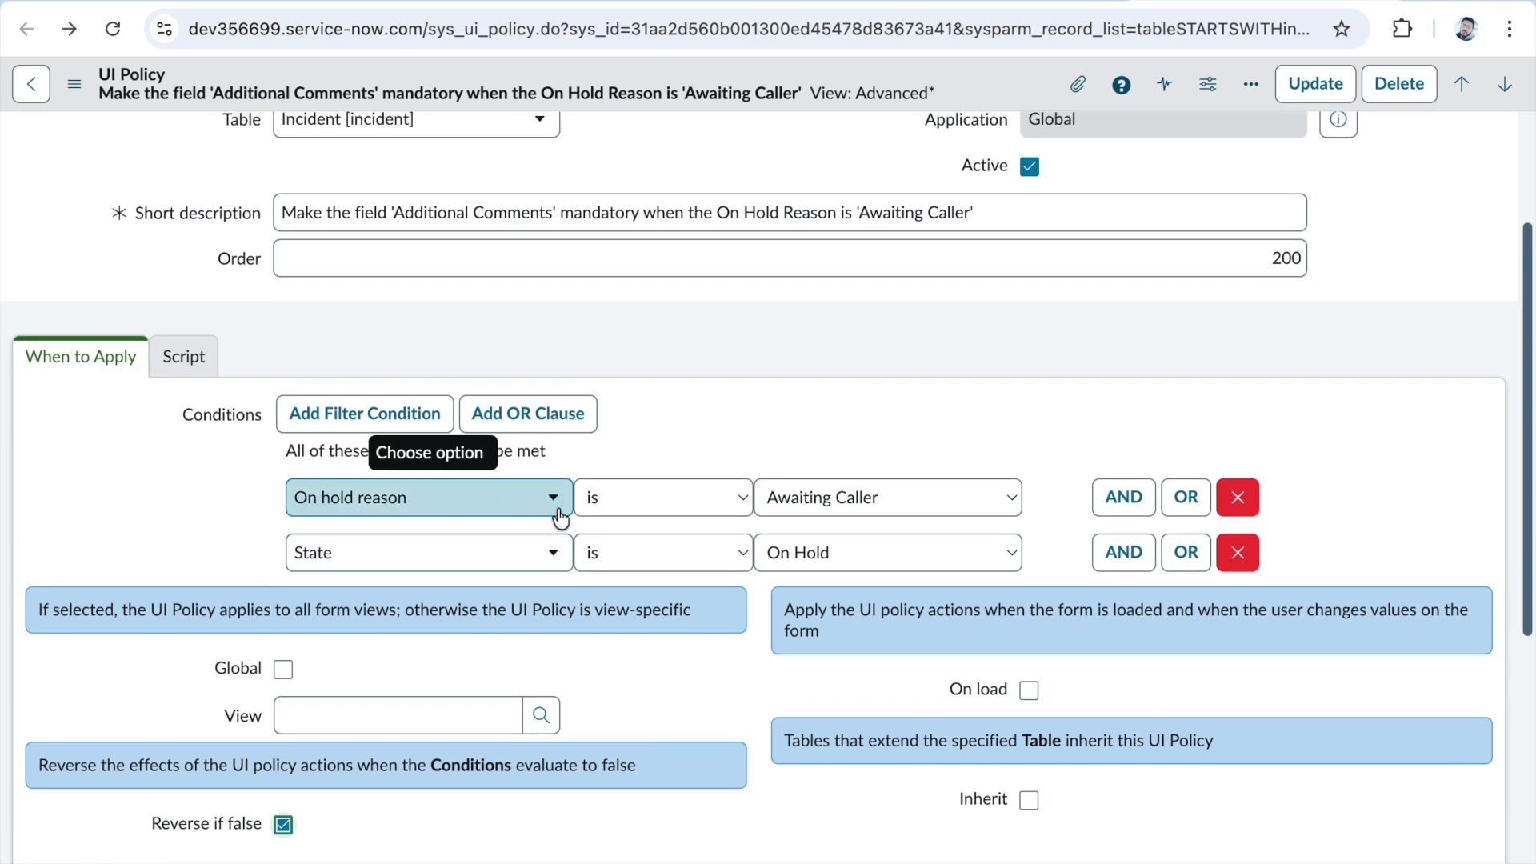
scroll(632, 622, "down", 5)
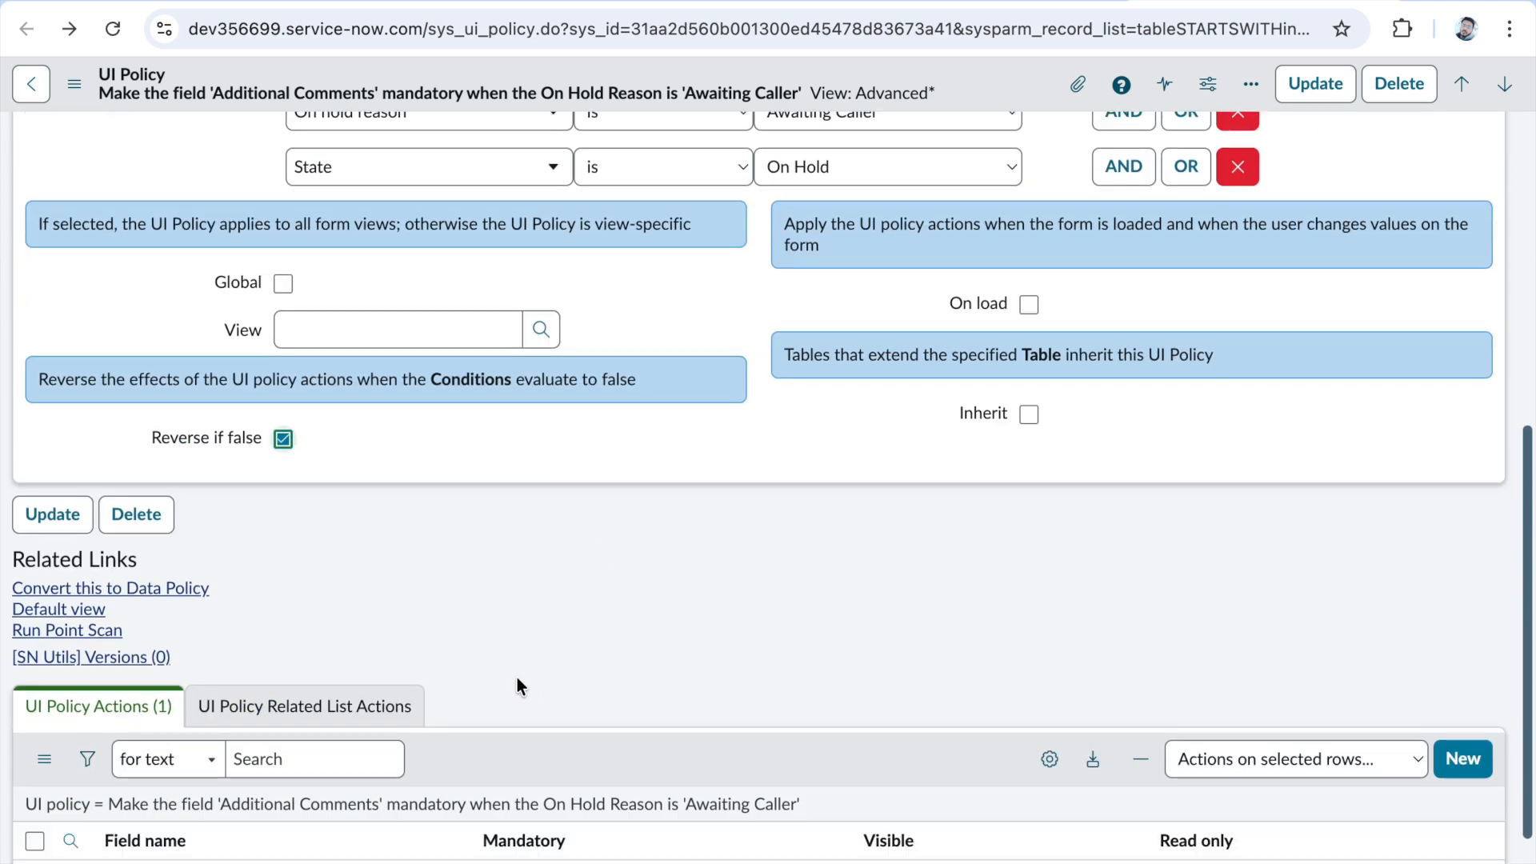
scroll(520, 822, "down", 1)
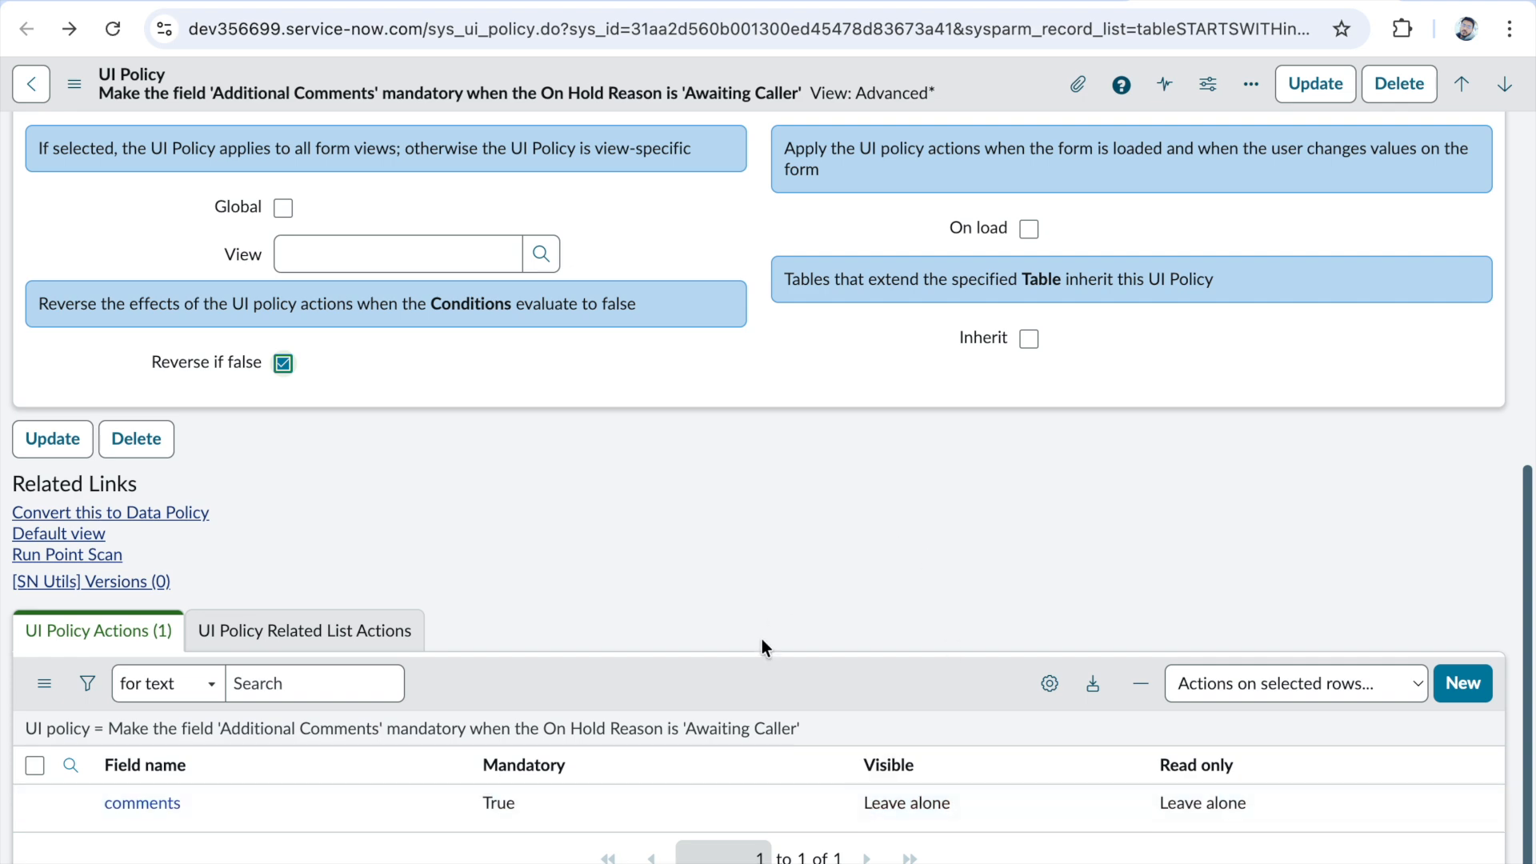
scroll(764, 668, "up", 4)
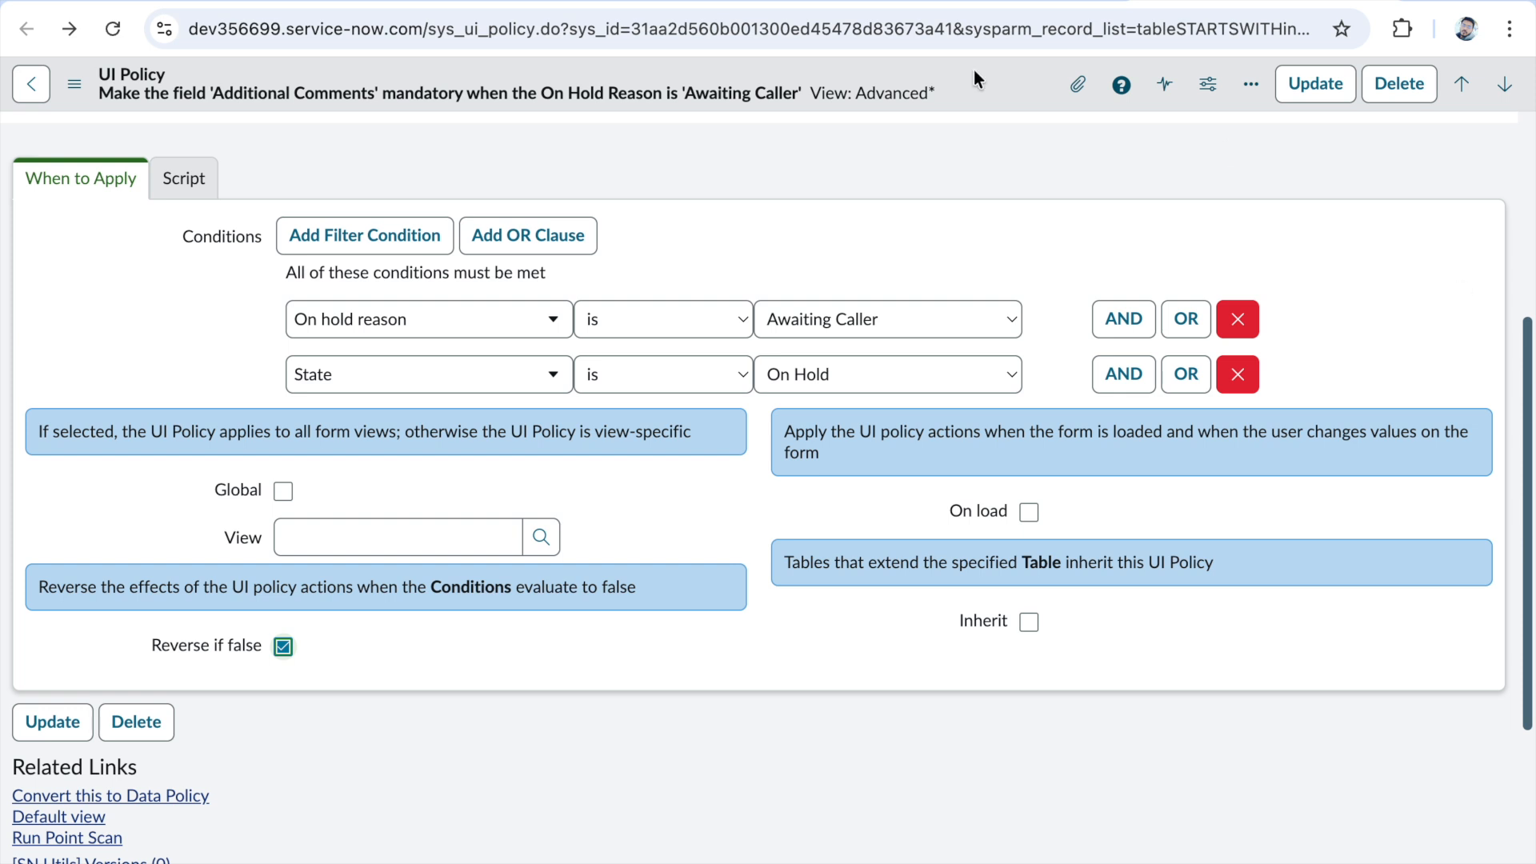
- Enable Run scripts for the policy, try the All UI type and set the UI type back to Desktop
left_click(194, 197)
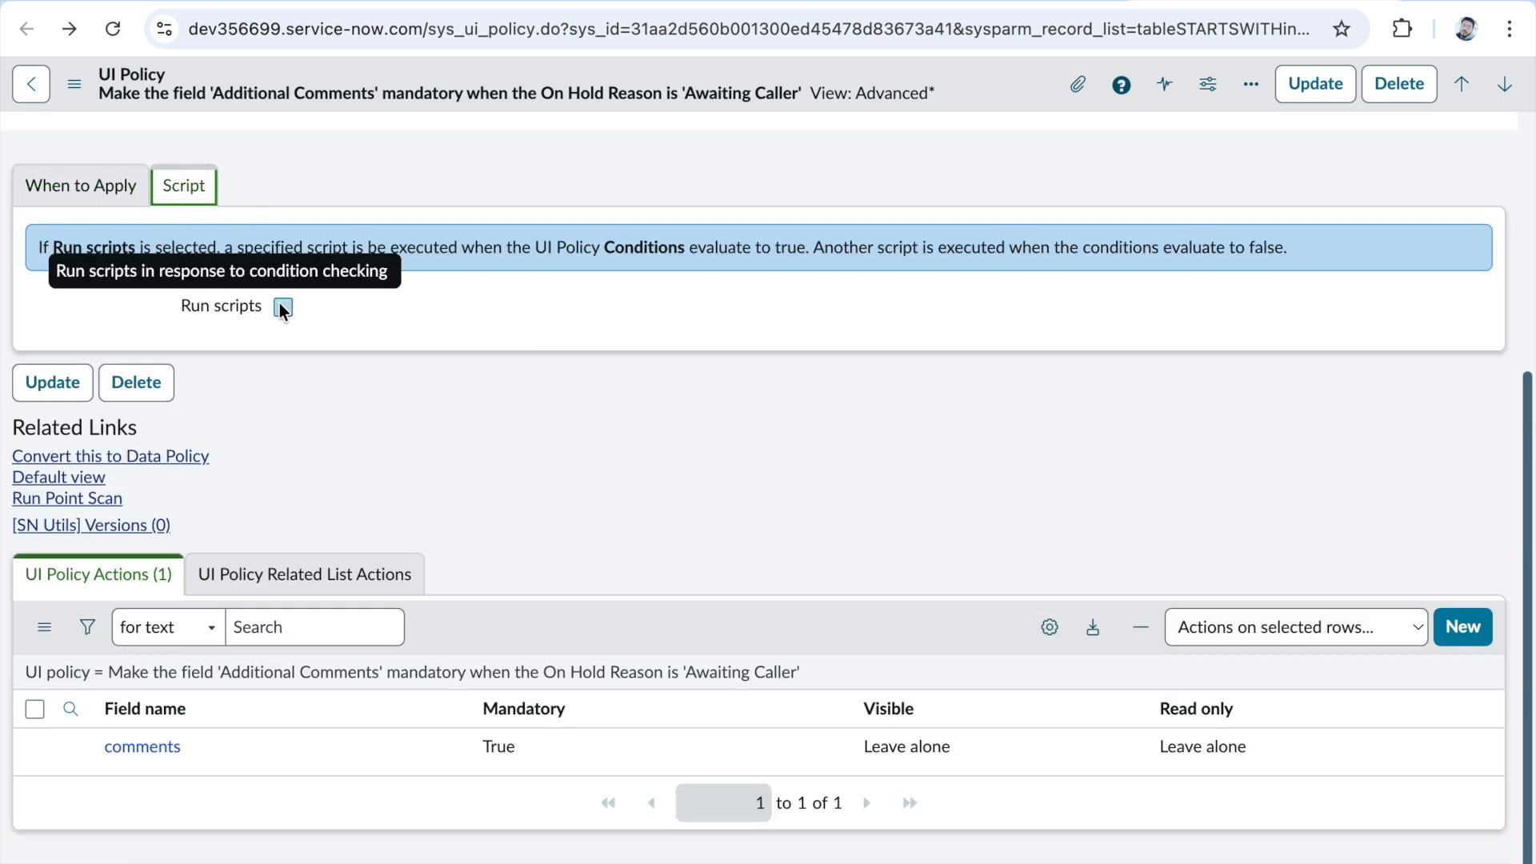
left_click(282, 306)
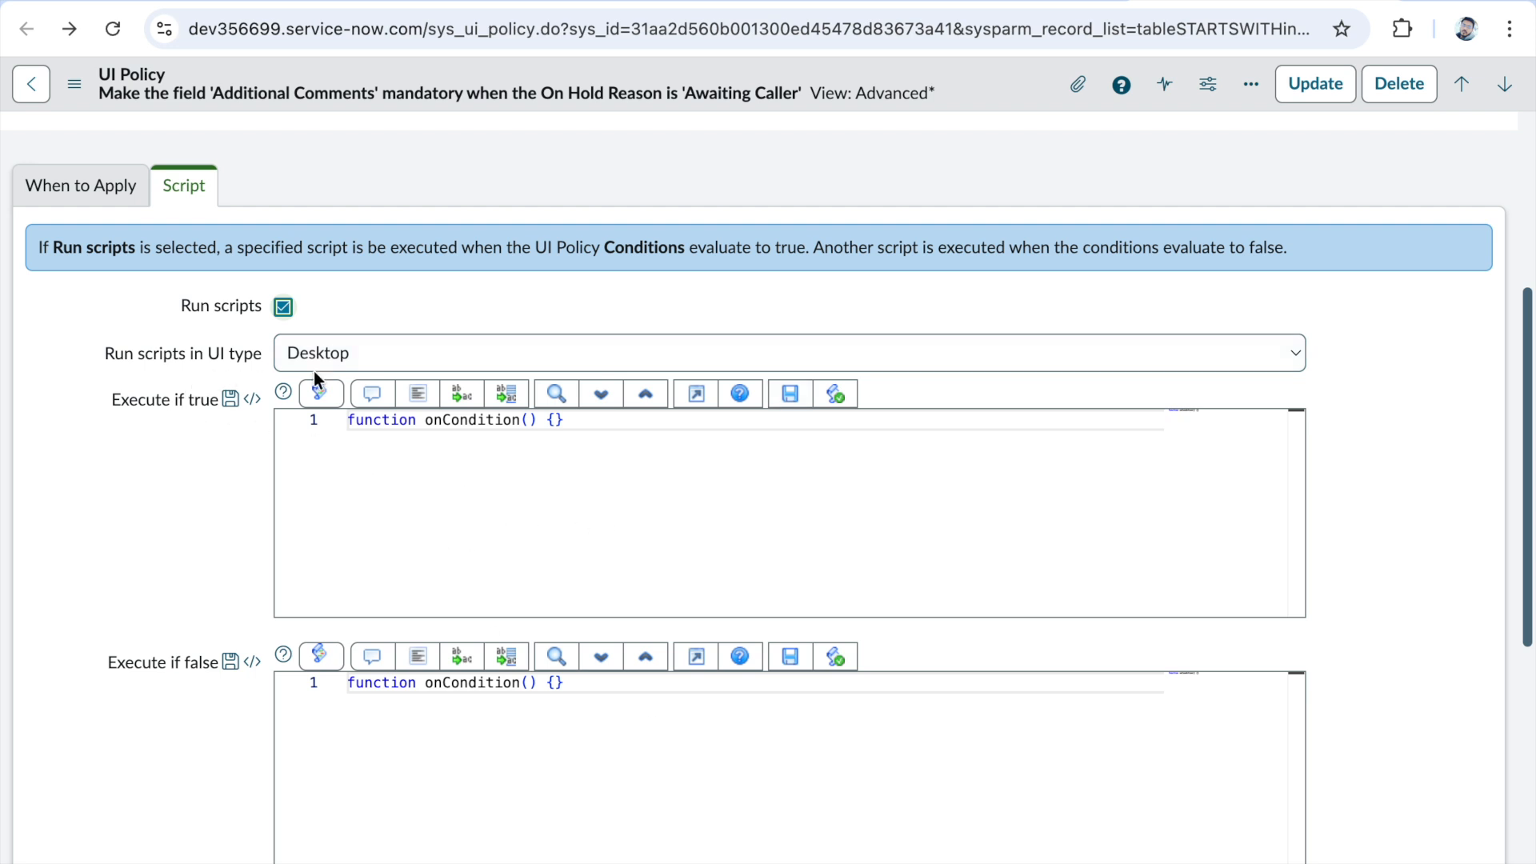
left_click(572, 367)
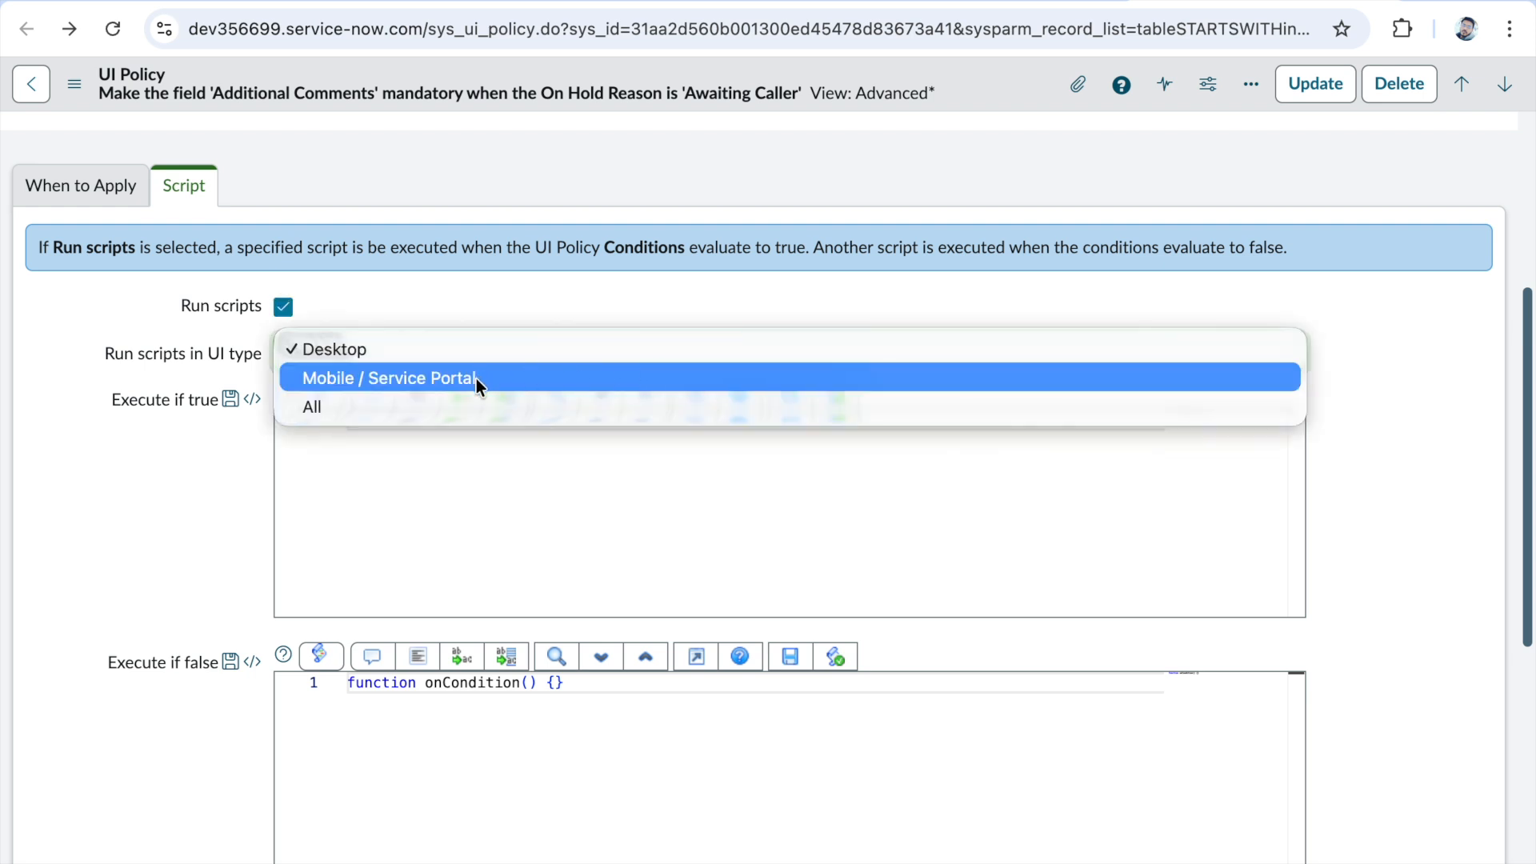
left_click(581, 357)
left_click(440, 380)
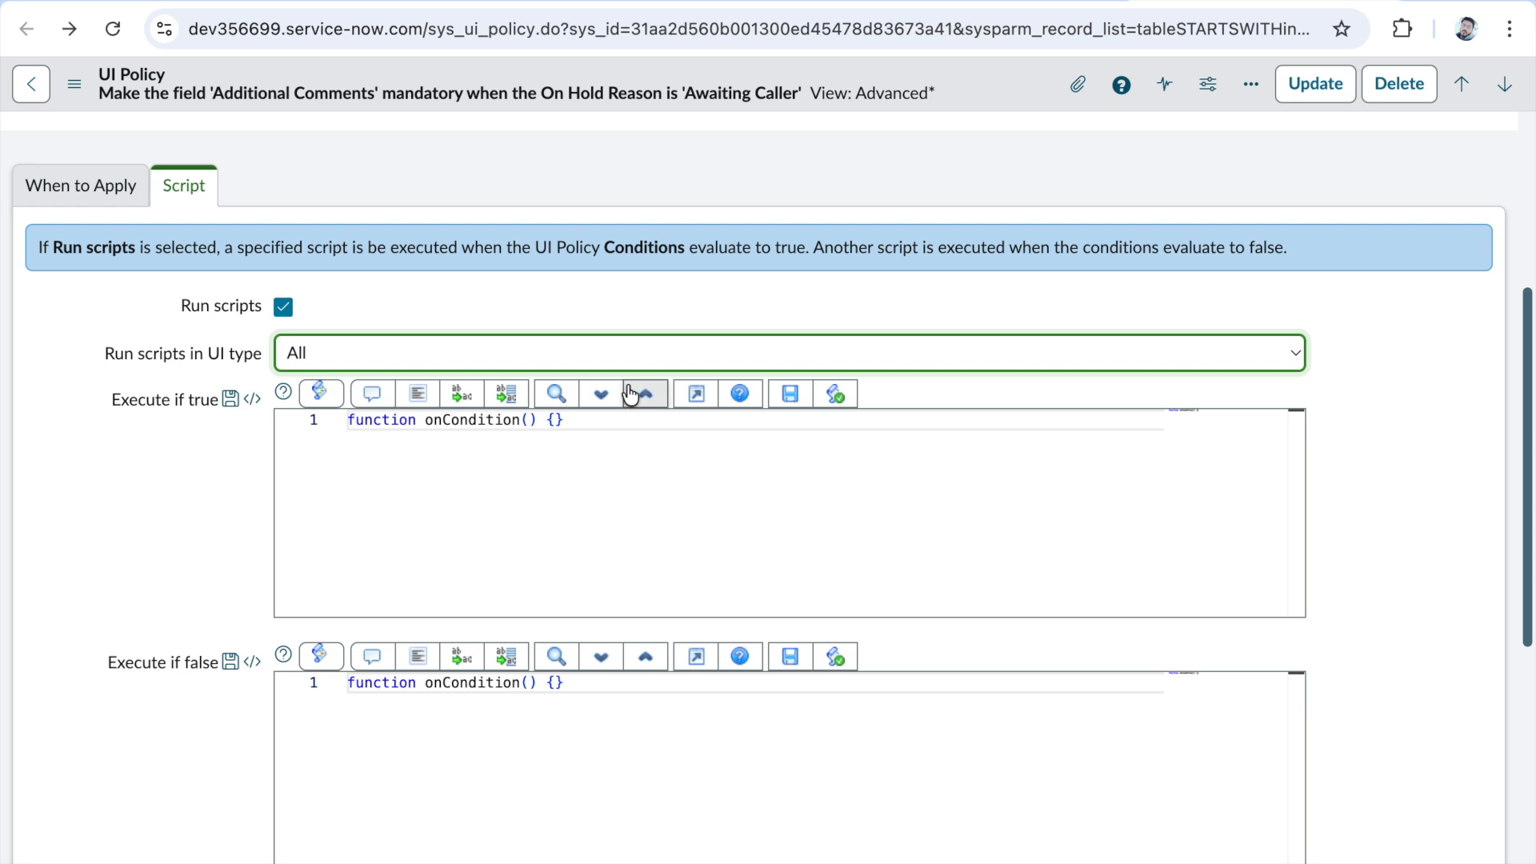
left_click(557, 346)
left_click(415, 293)
left_click(853, 358)
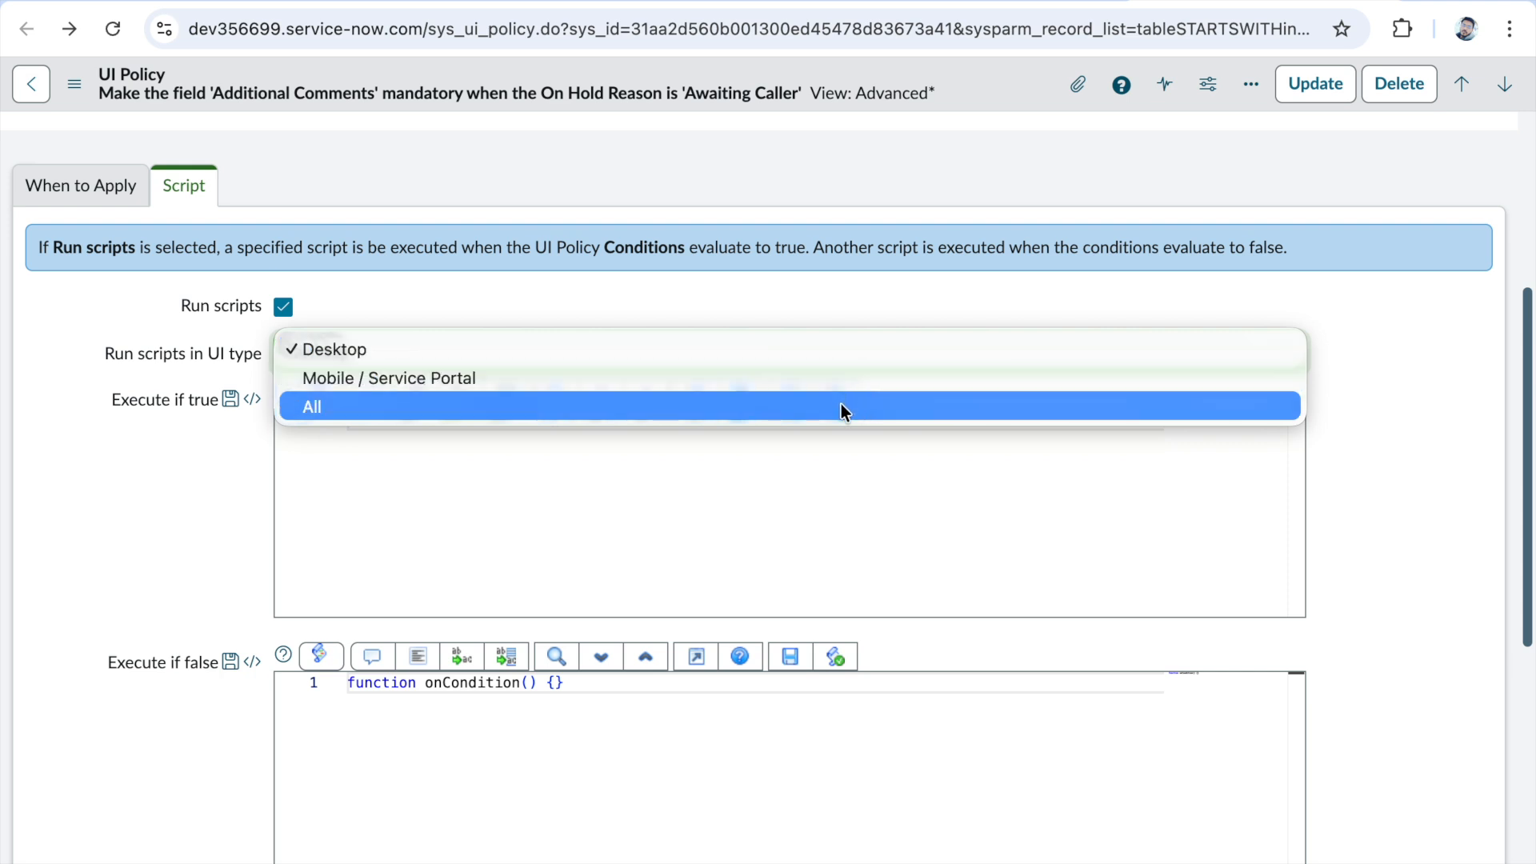
left_click(841, 404)
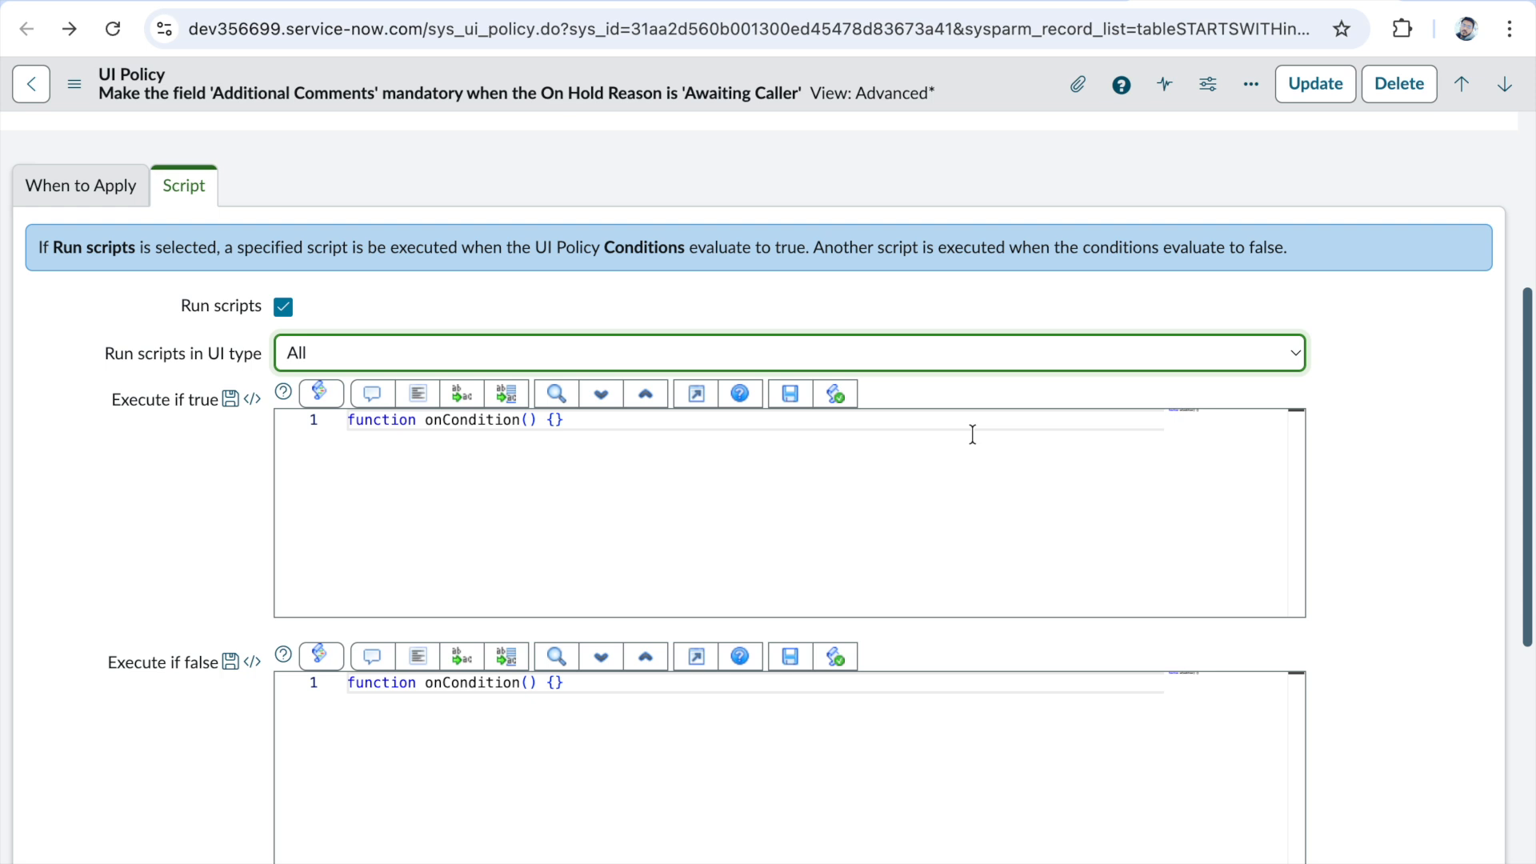
left_click(816, 360)
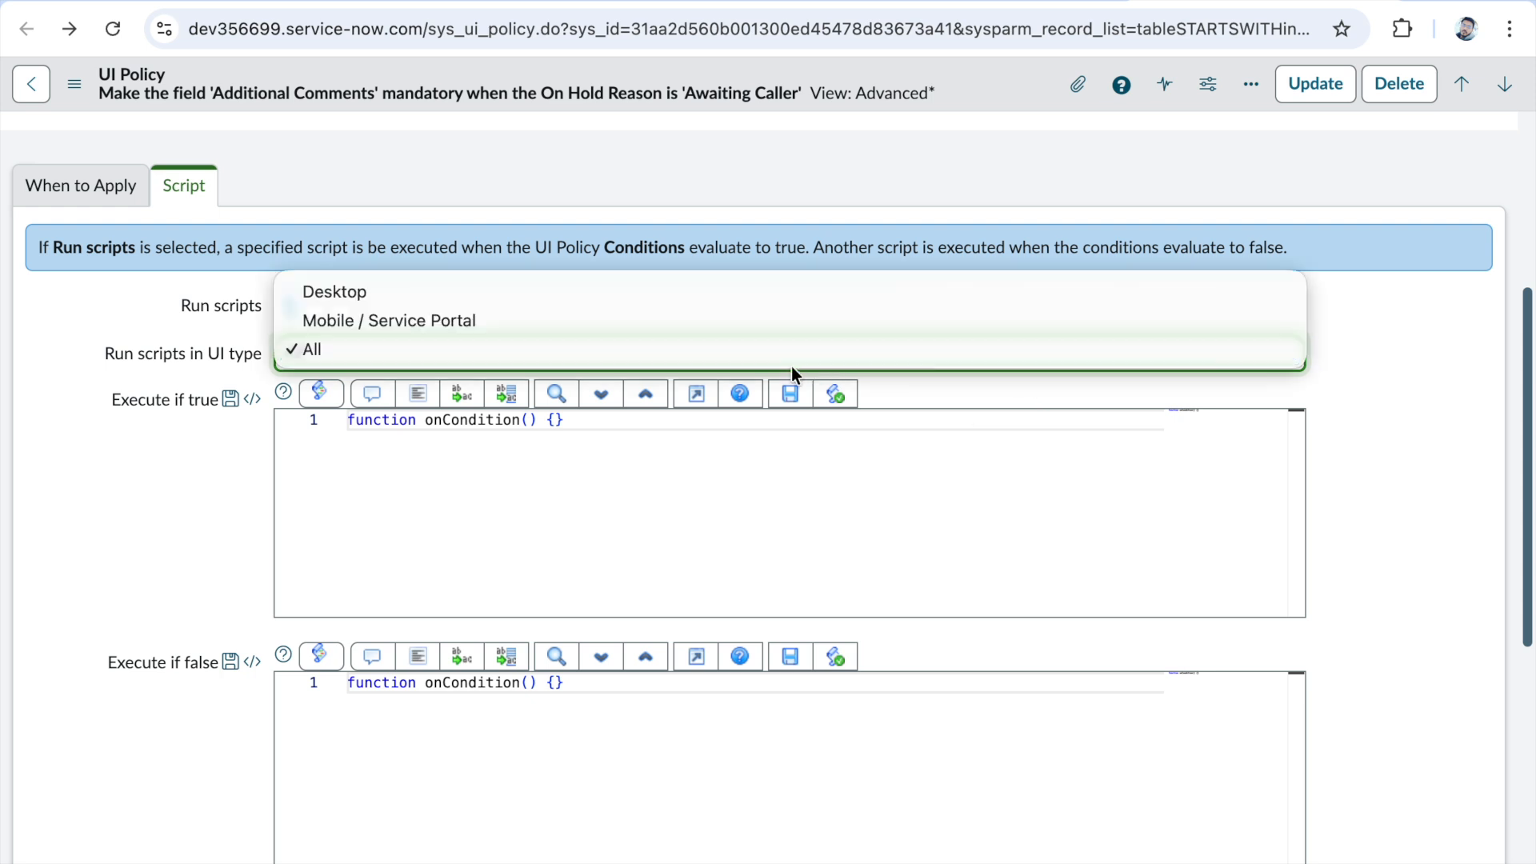
left_click(699, 292)
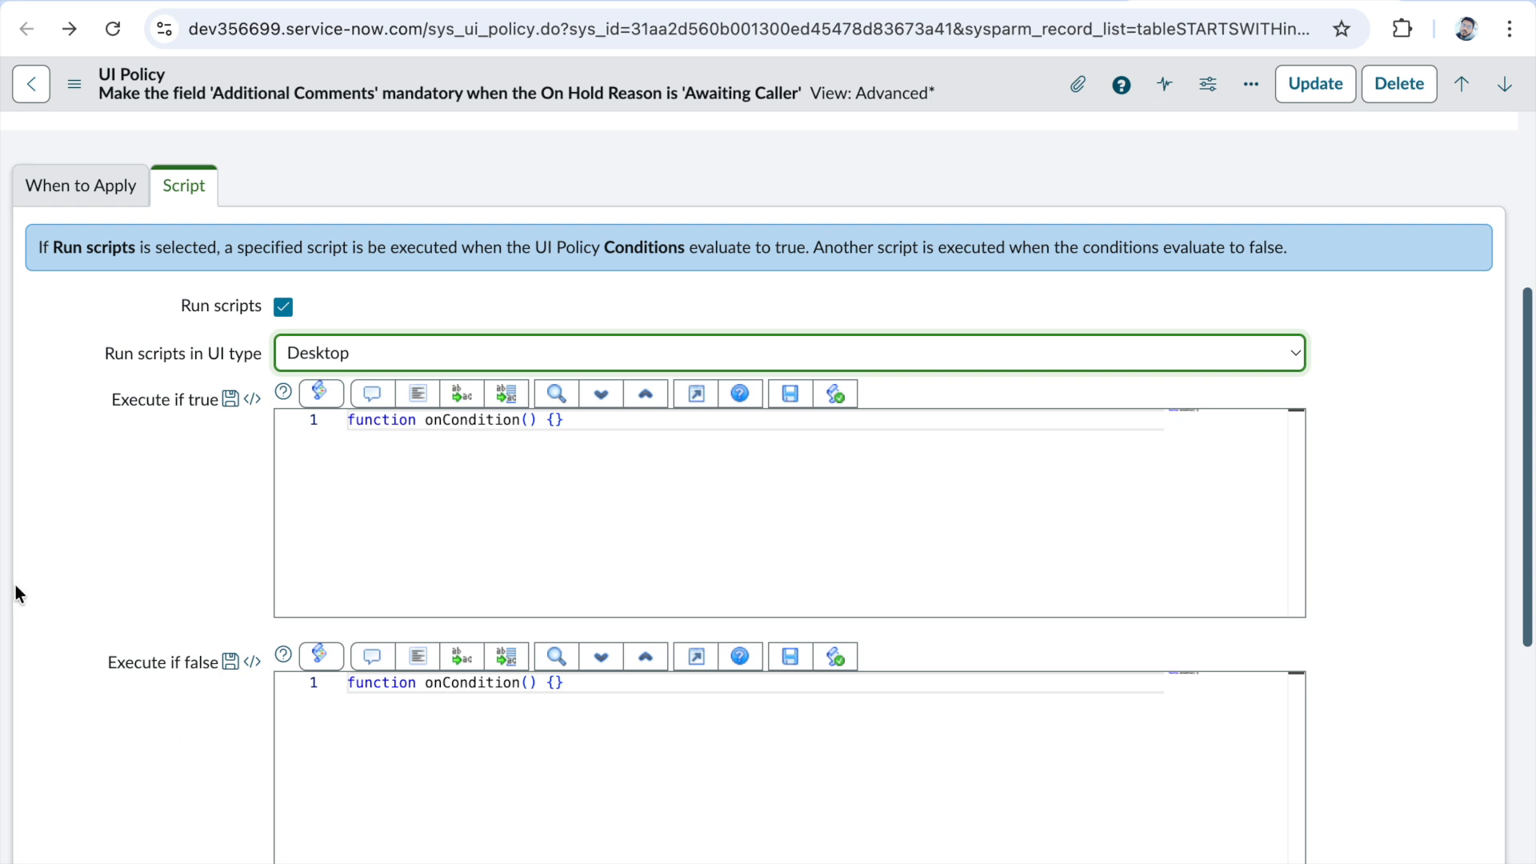
- Start a new UI policy on the Incident table with the short description "Make state in WIP"
left_click(75, 192)
scroll(430, 448, "up", 5)
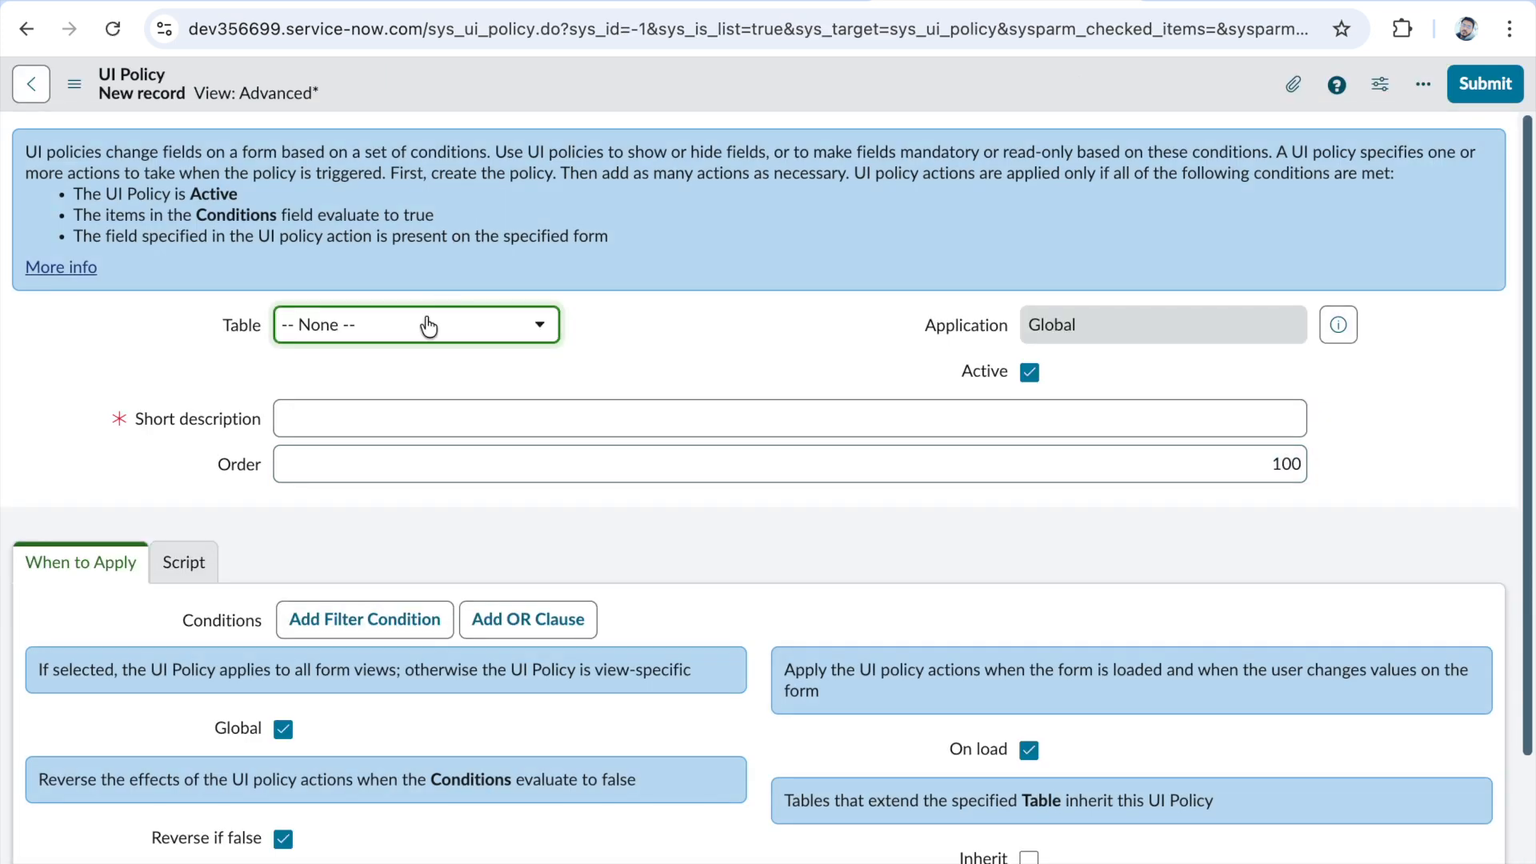
left_click(428, 324)
type("incident")
left_click(404, 412)
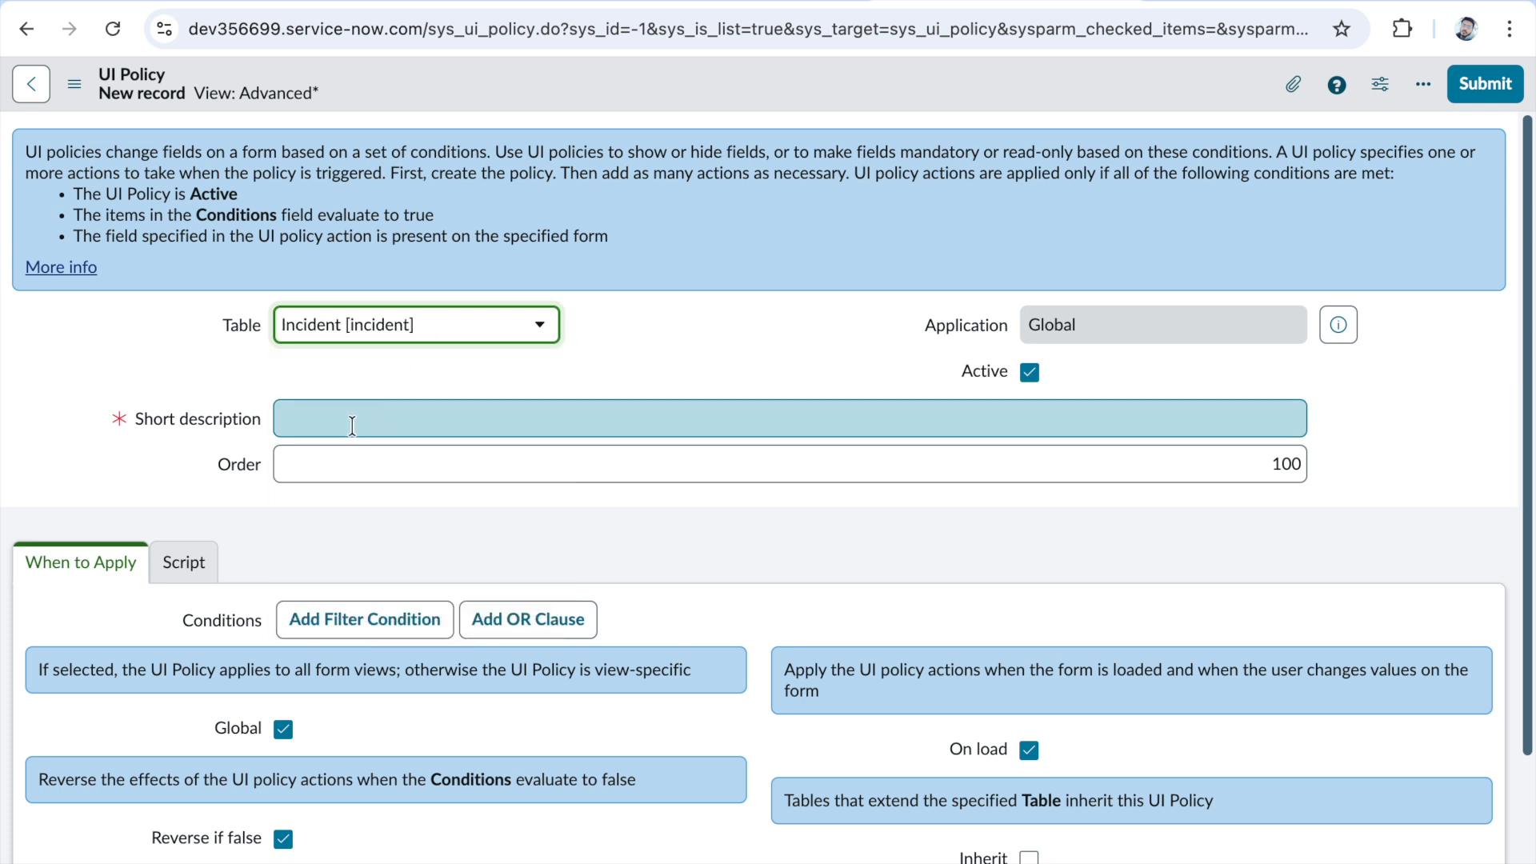
left_click(352, 425)
type("Mak")
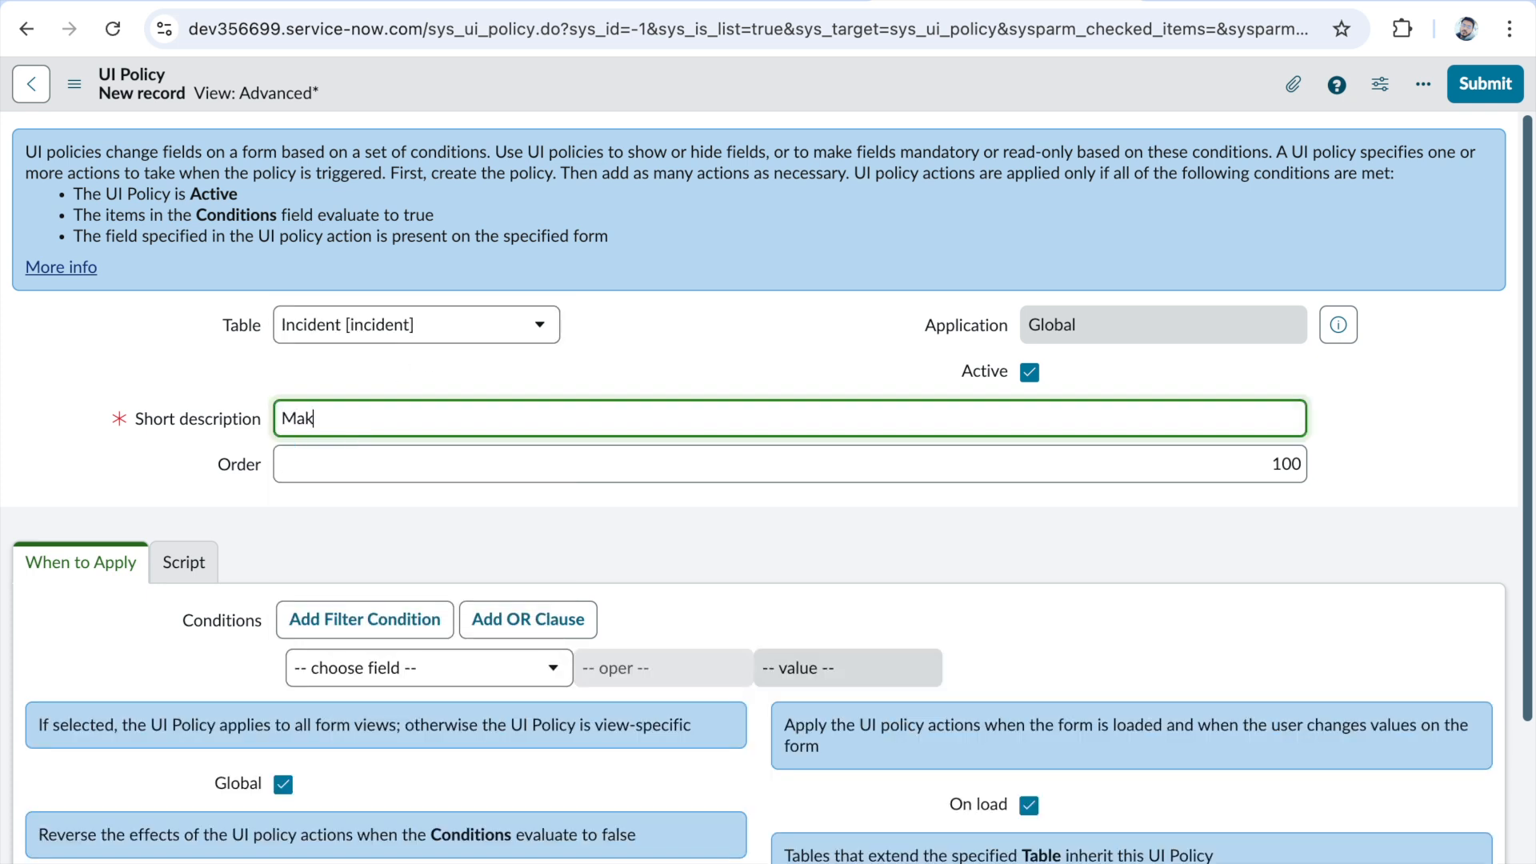
type("e state in WIP")
- Add the condition State is In Progress to the new policy and save the record
left_click(446, 666)
type("state")
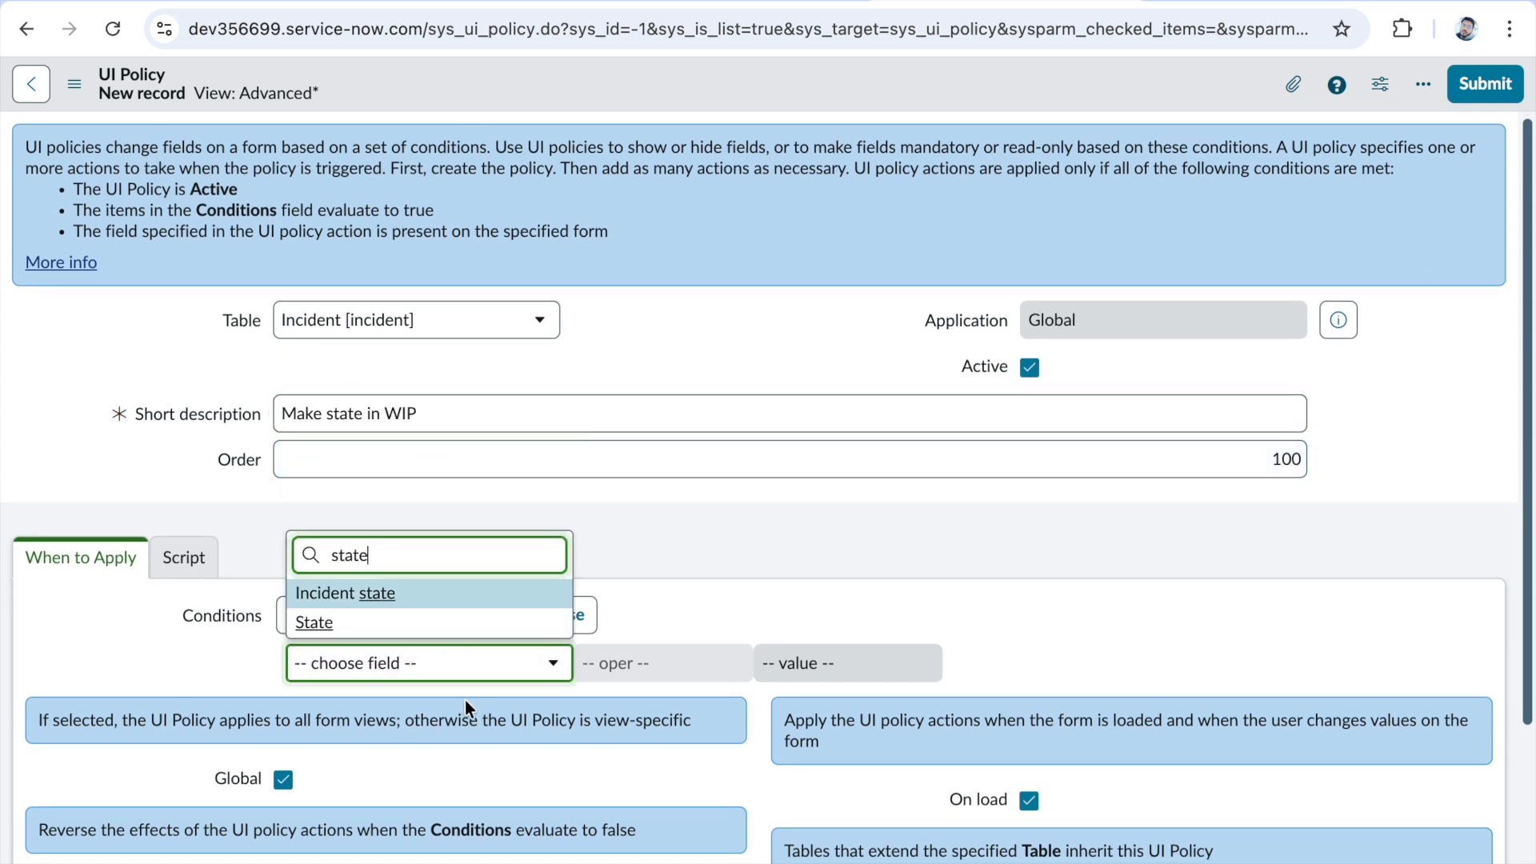
key("Return")
left_click(800, 671)
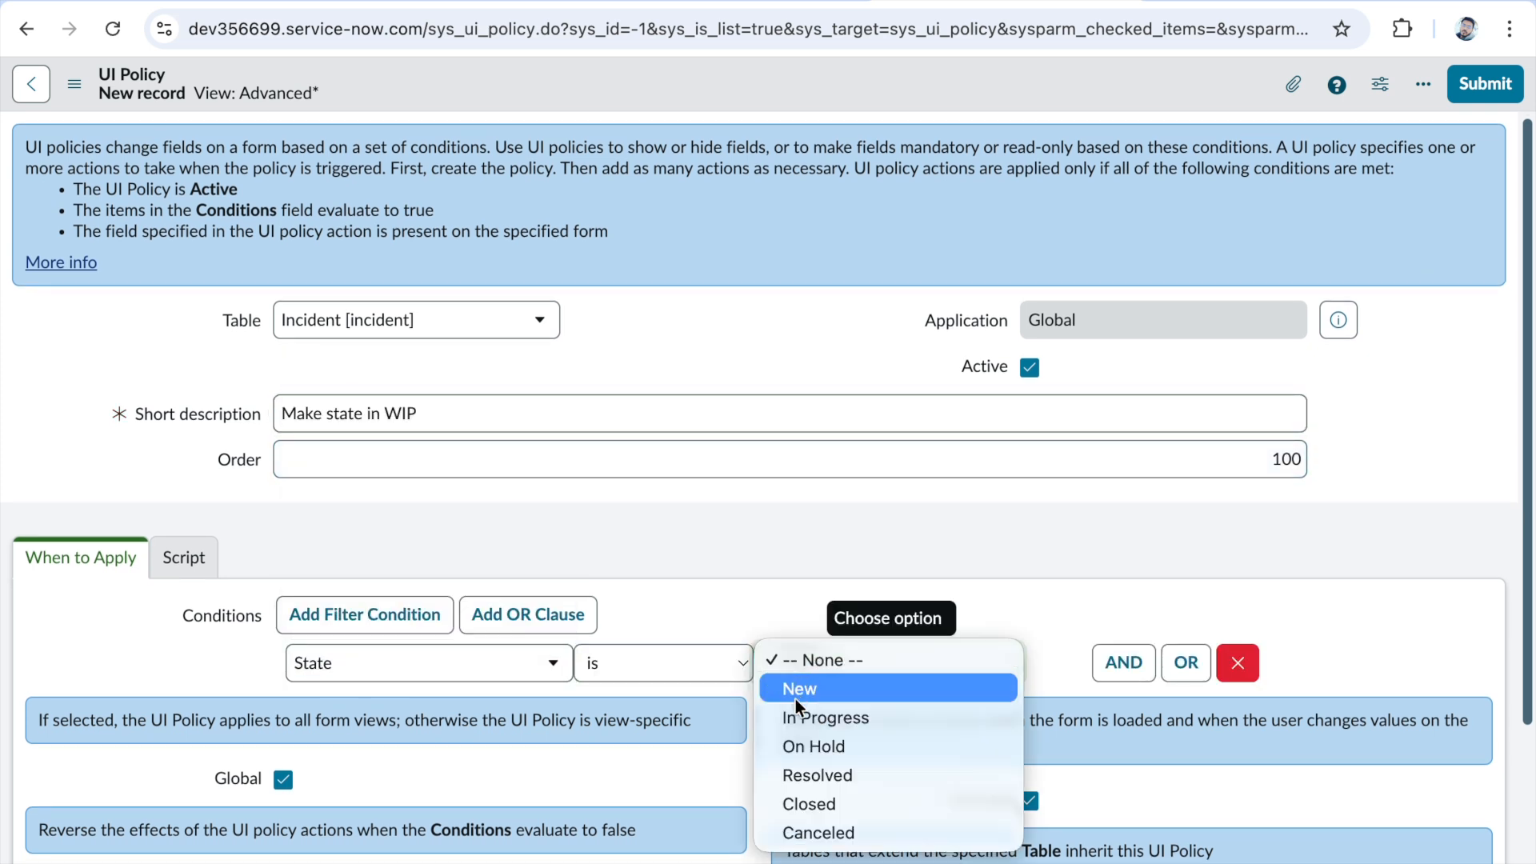
left_click(847, 717)
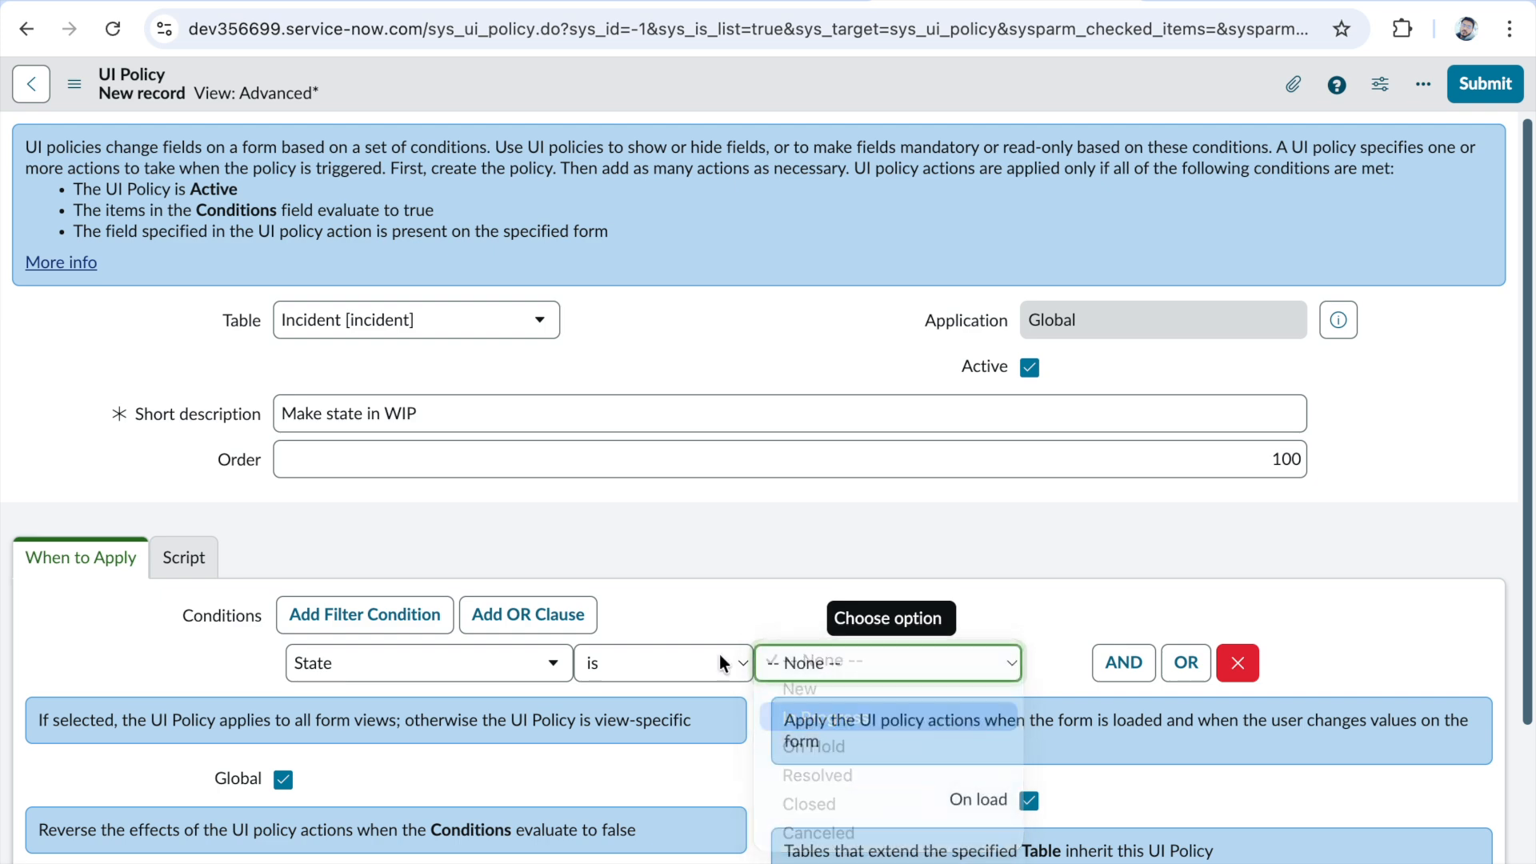
right_click(617, 95)
left_click(640, 104)
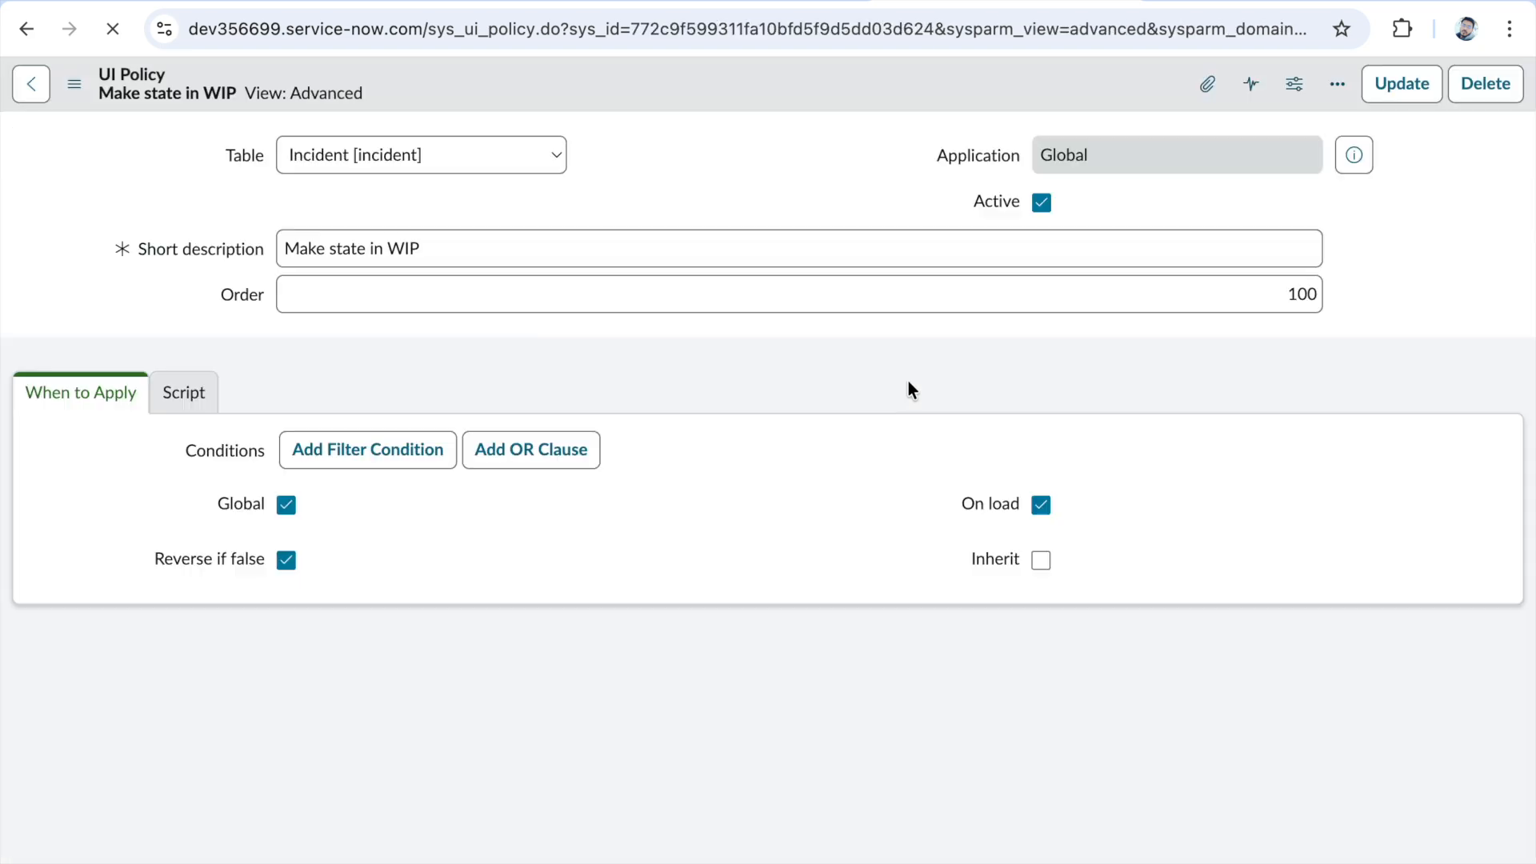
- Create and save a UI policy action that sets Mandatory to True for the Short description field
scroll(352, 576, "down", 4)
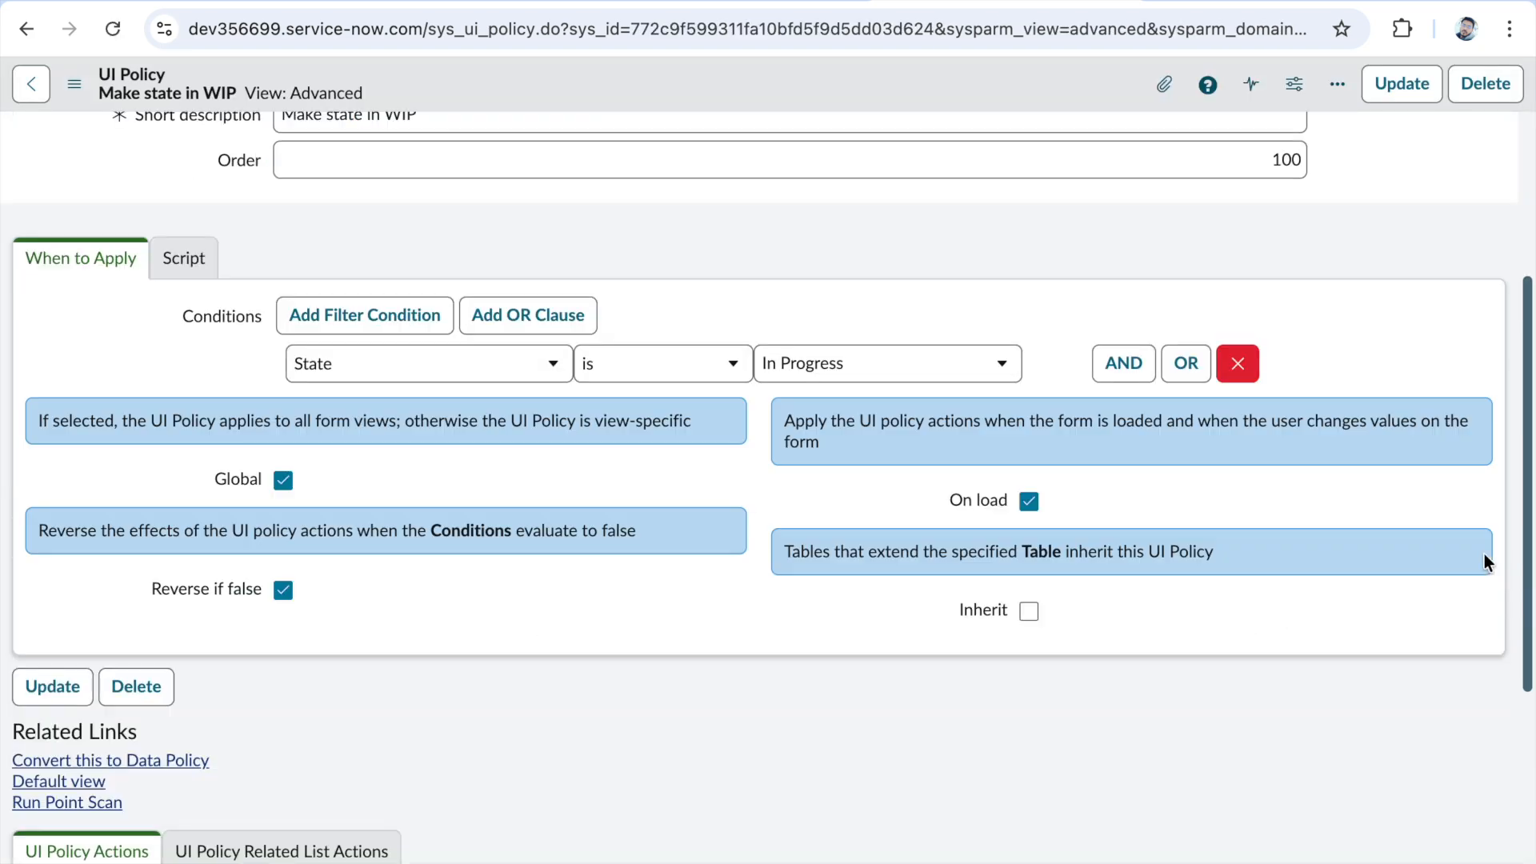
scroll(1429, 747, "down", 6)
left_click(1463, 445)
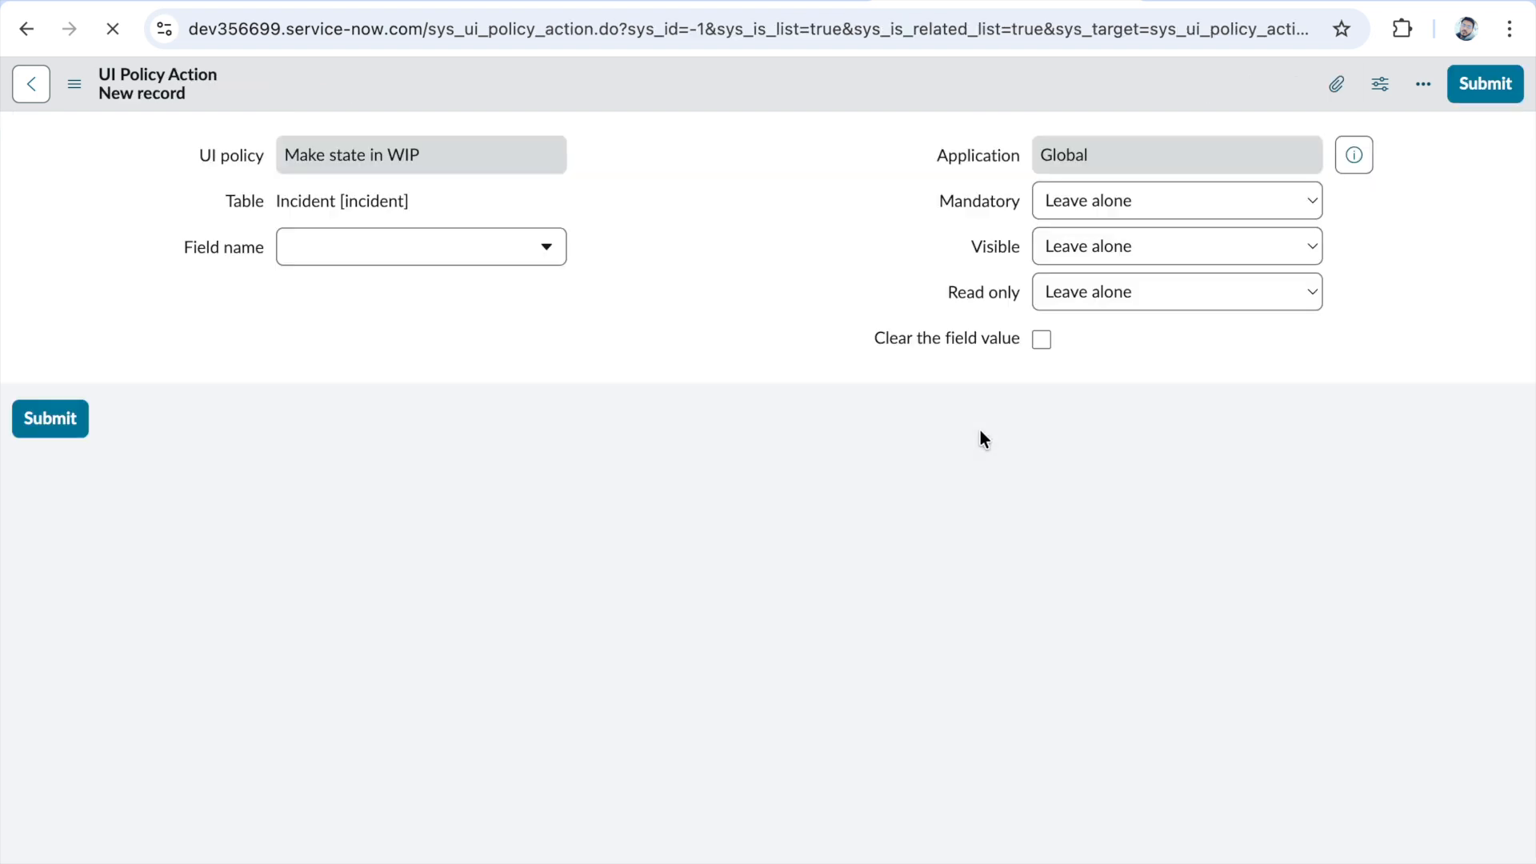
left_click(428, 320)
scroll(686, 445, "down", 20)
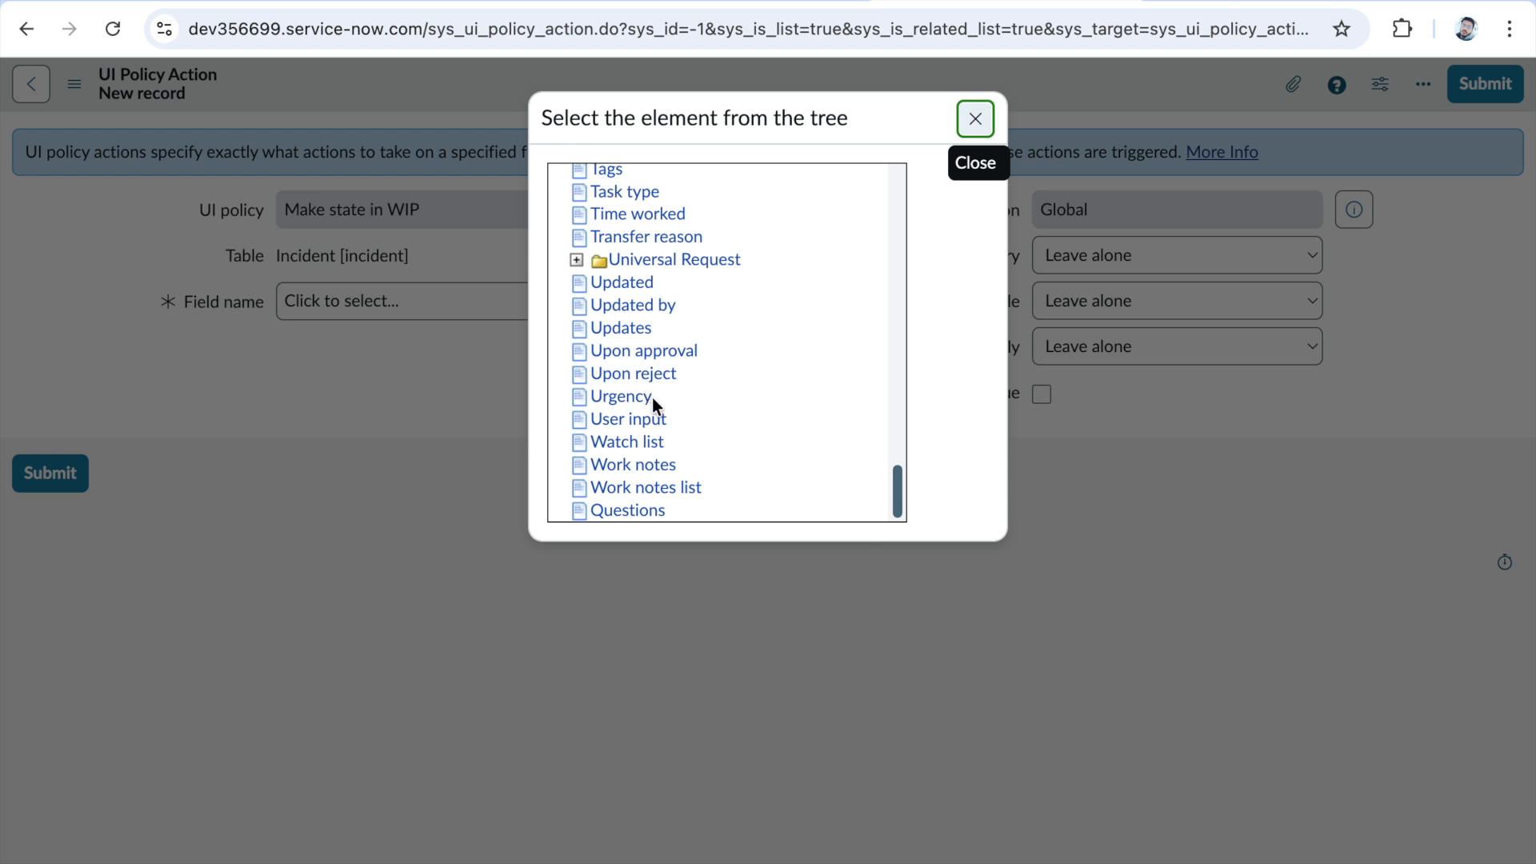
scroll(680, 356, "up", 3)
left_click(652, 288)
left_click(1096, 256)
left_click(1100, 284)
right_click(479, 89)
left_click(496, 107)
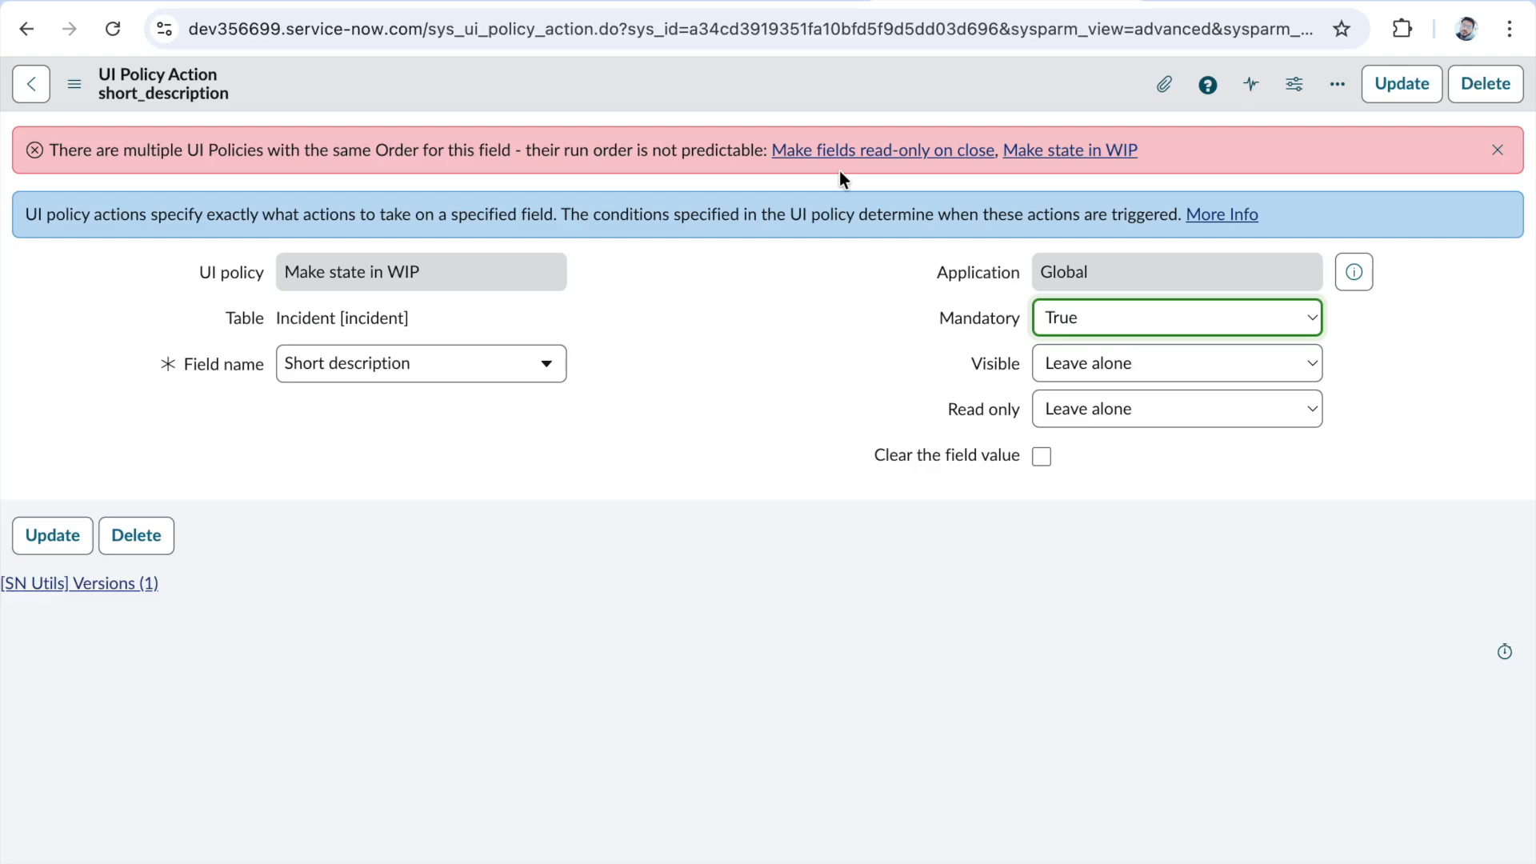
- Search the main ServiceNow navigator for "debug ui poli" and enable Debug UI Policies for the session
left_click(536, 2)
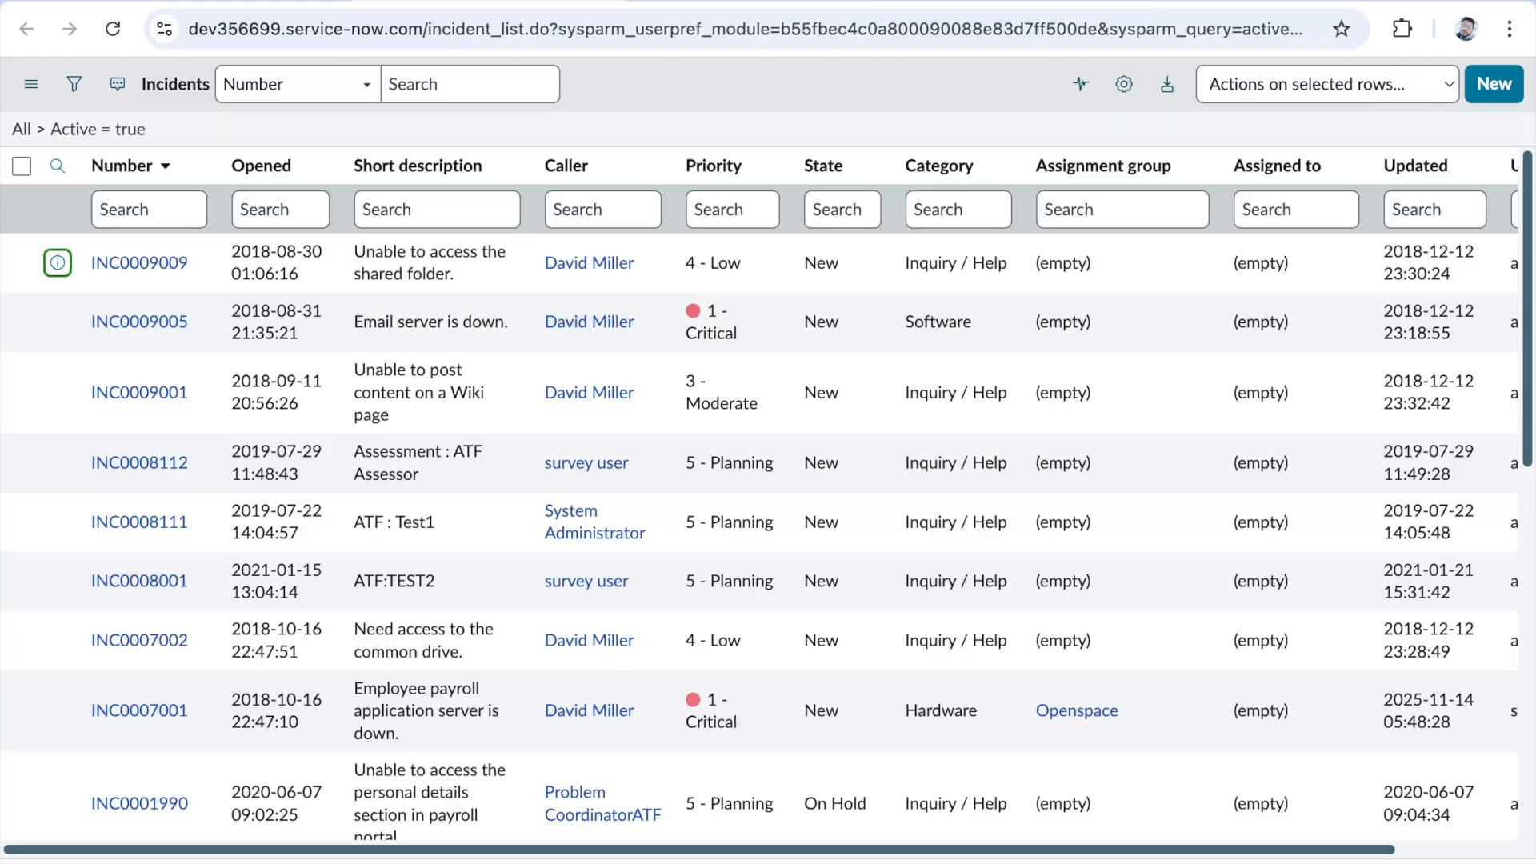
left_click(203, 2)
left_click(257, 90)
type("debugh")
key("BackSpace")
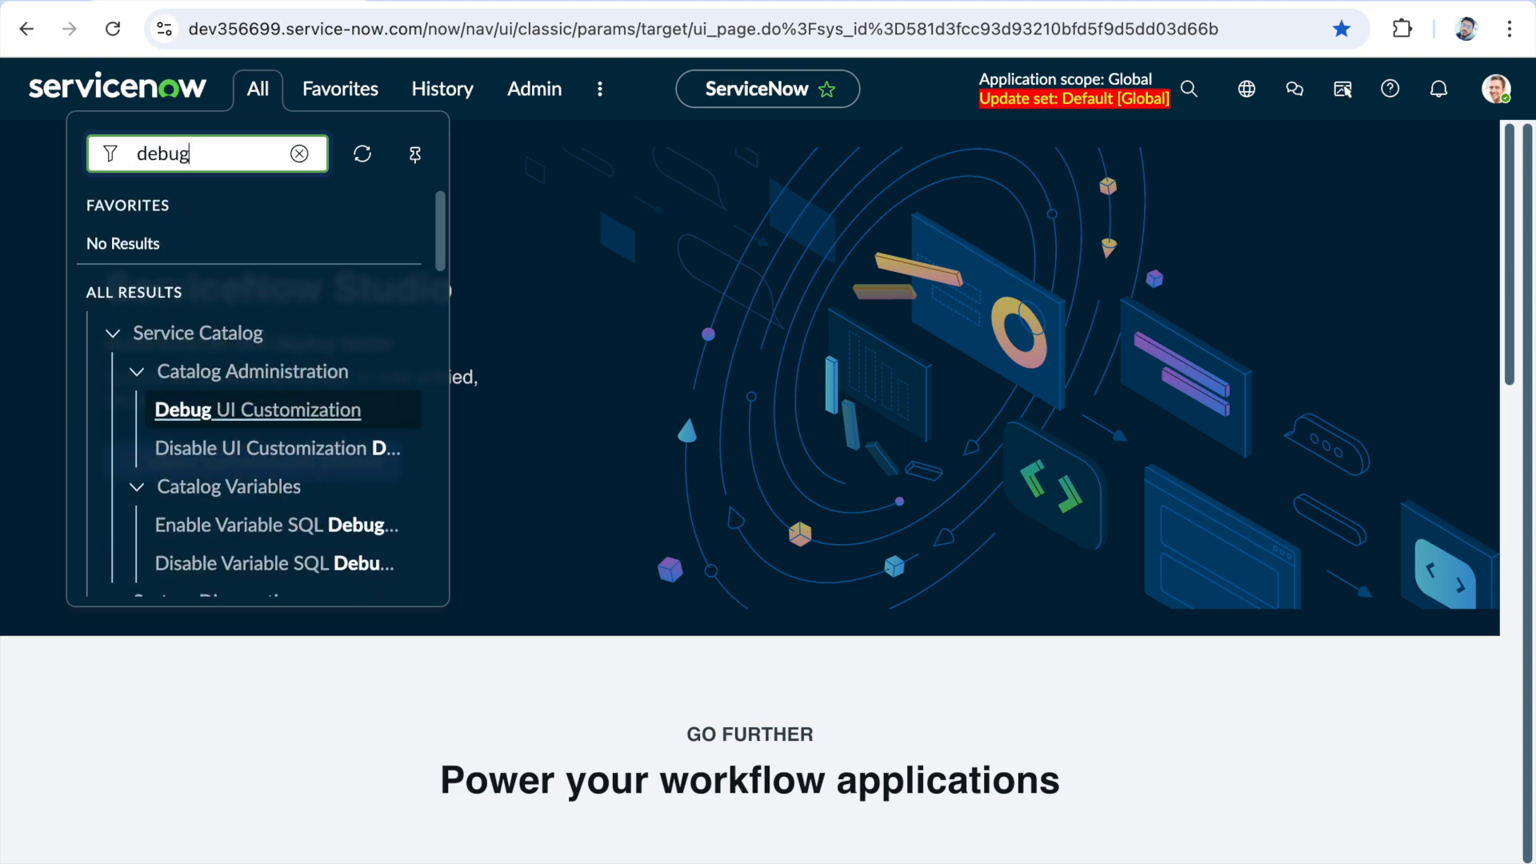
type("ui")
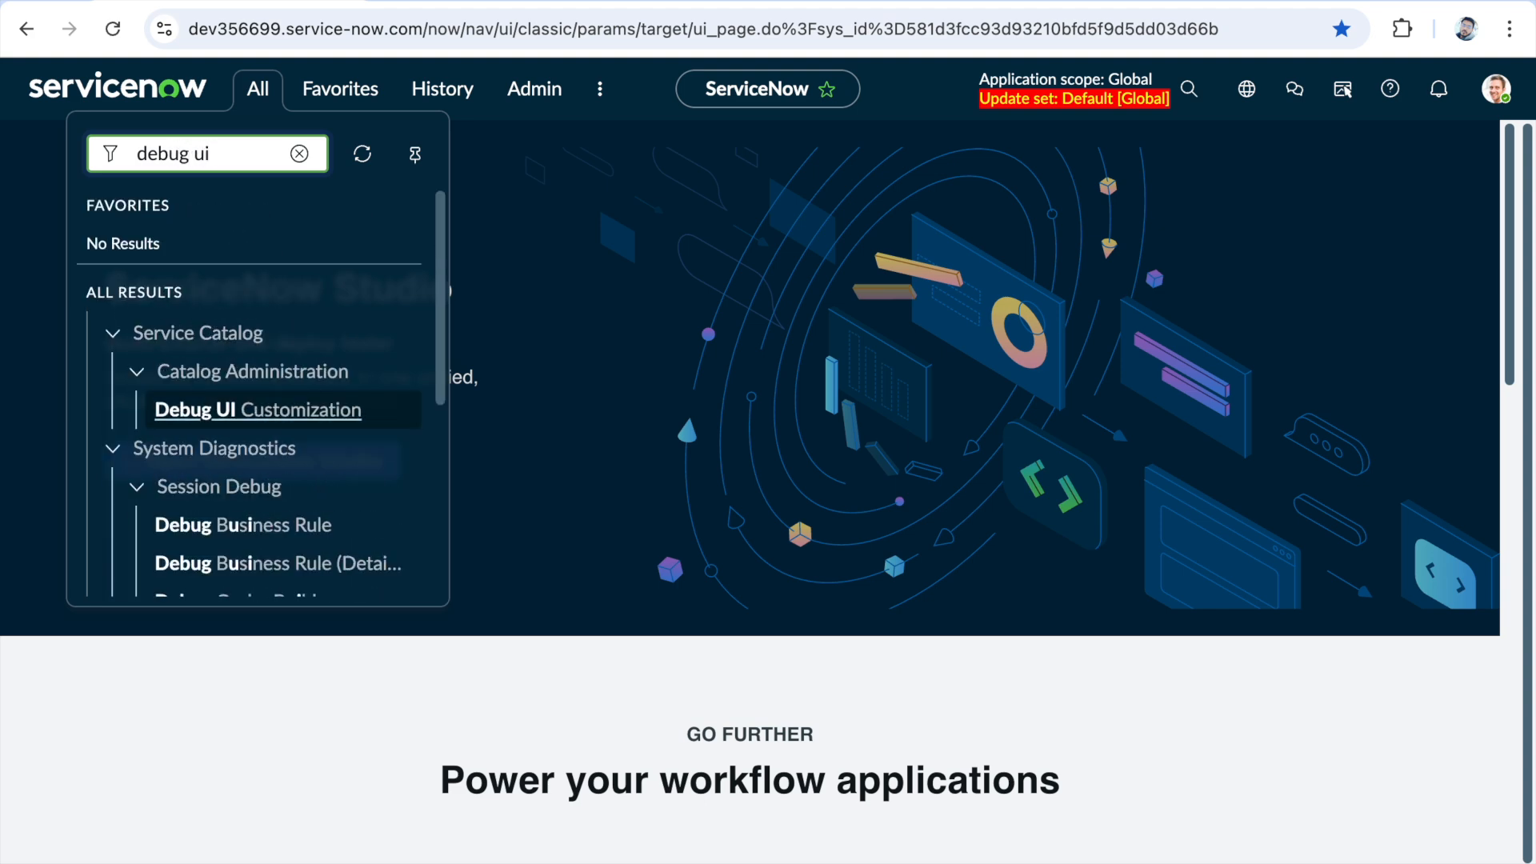
type(" poli")
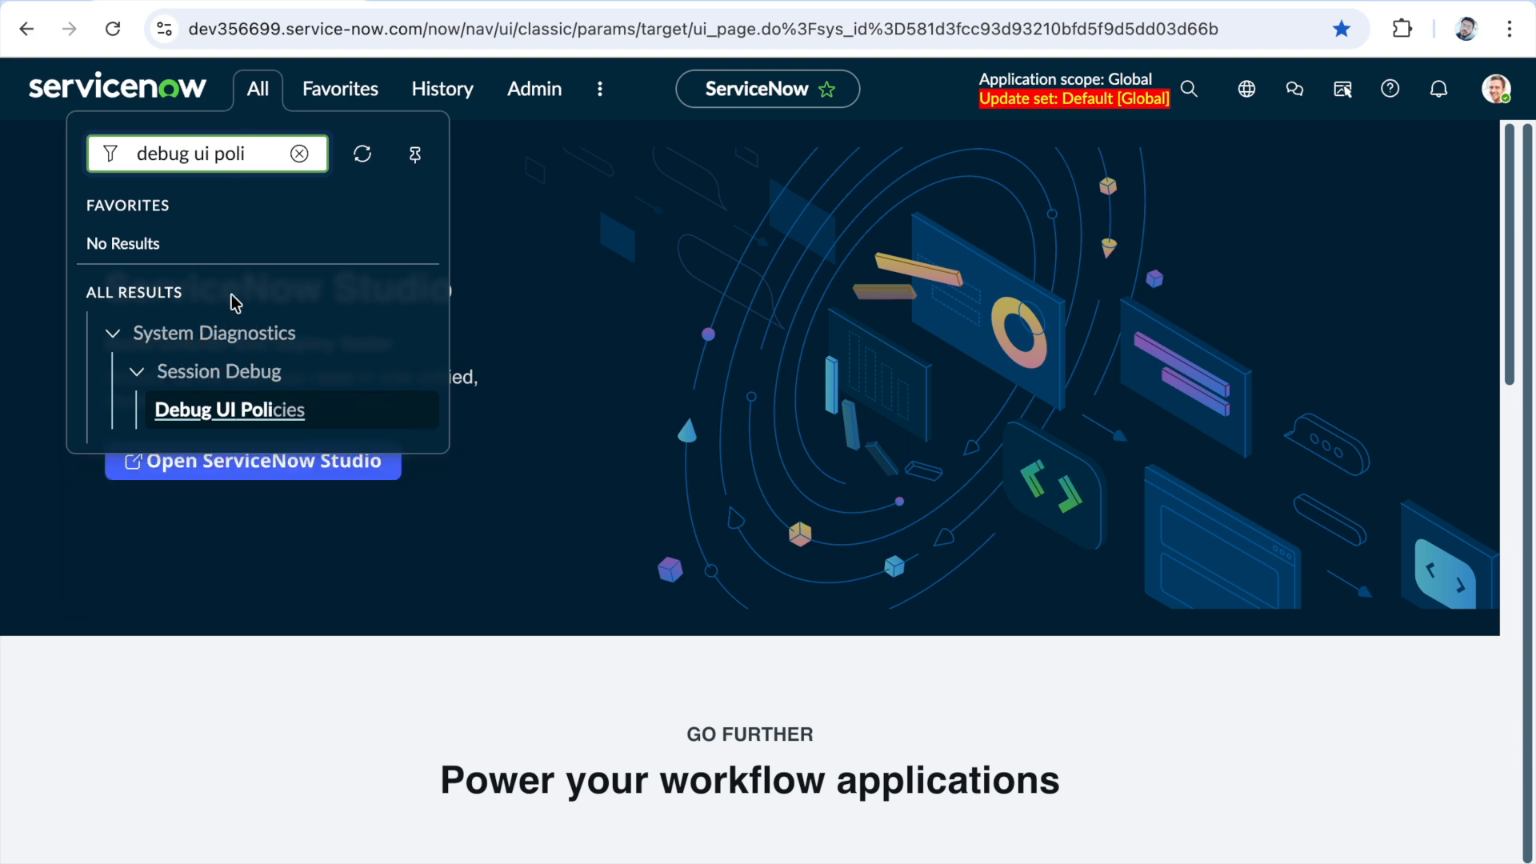
left_click(256, 423)
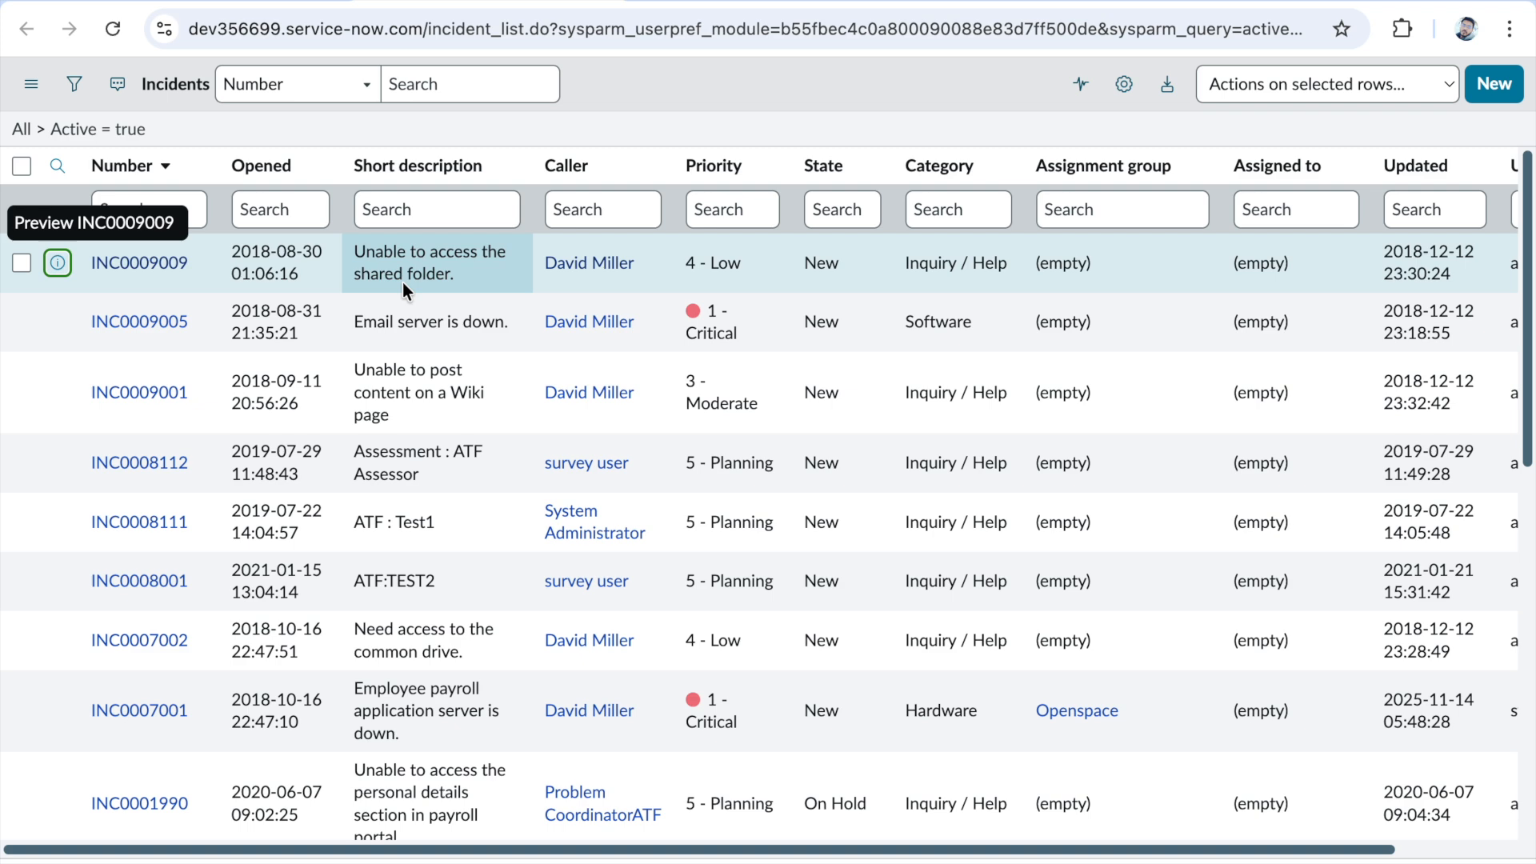
- Open the browser developer console on the incident "Unable to access the shared folder." and clear its existing log
right_click(723, 88)
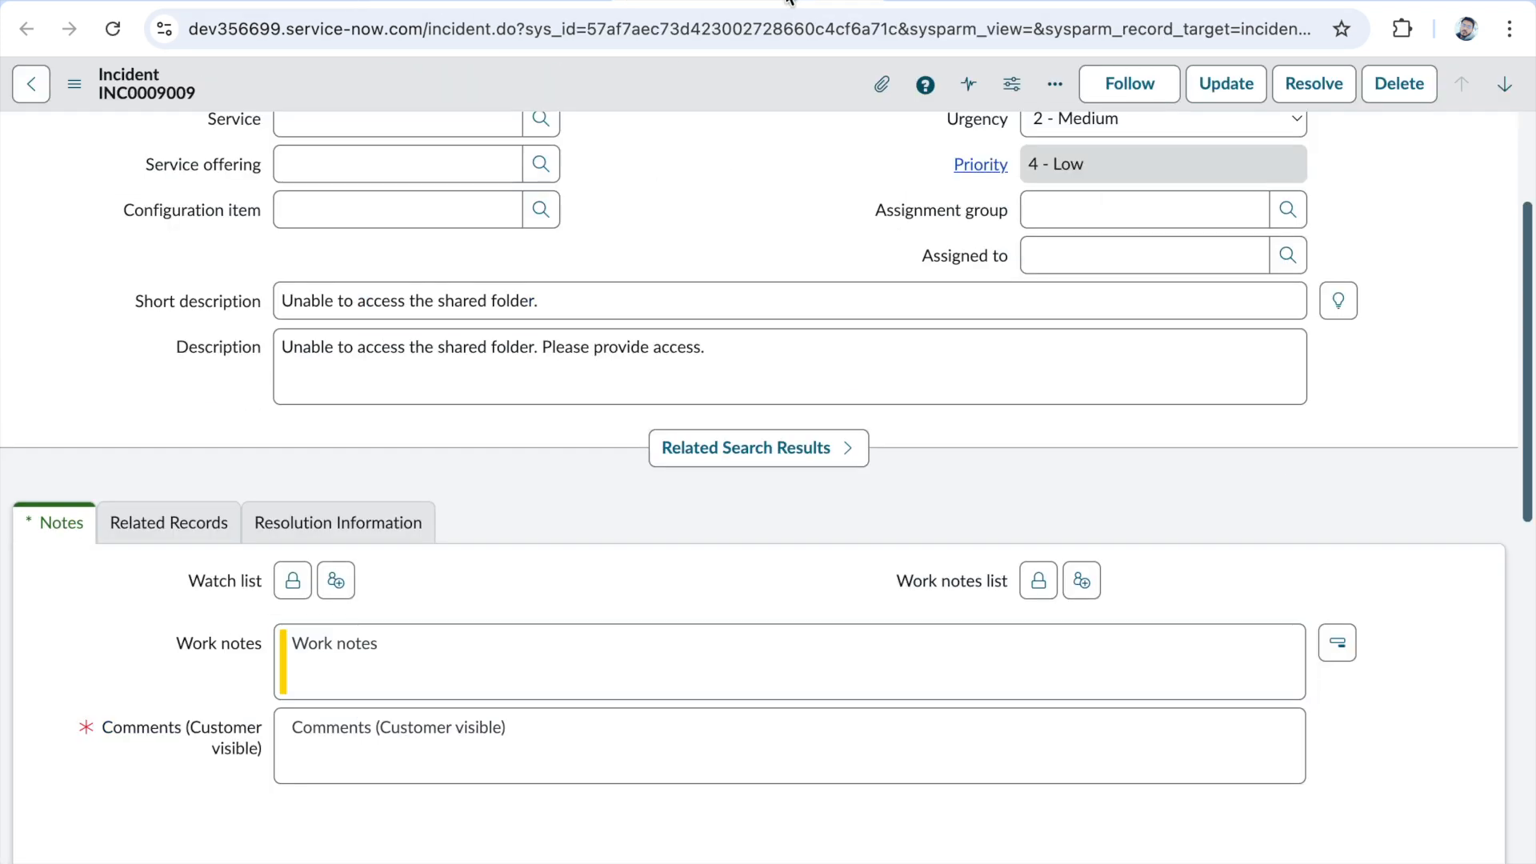
right_click(644, 88)
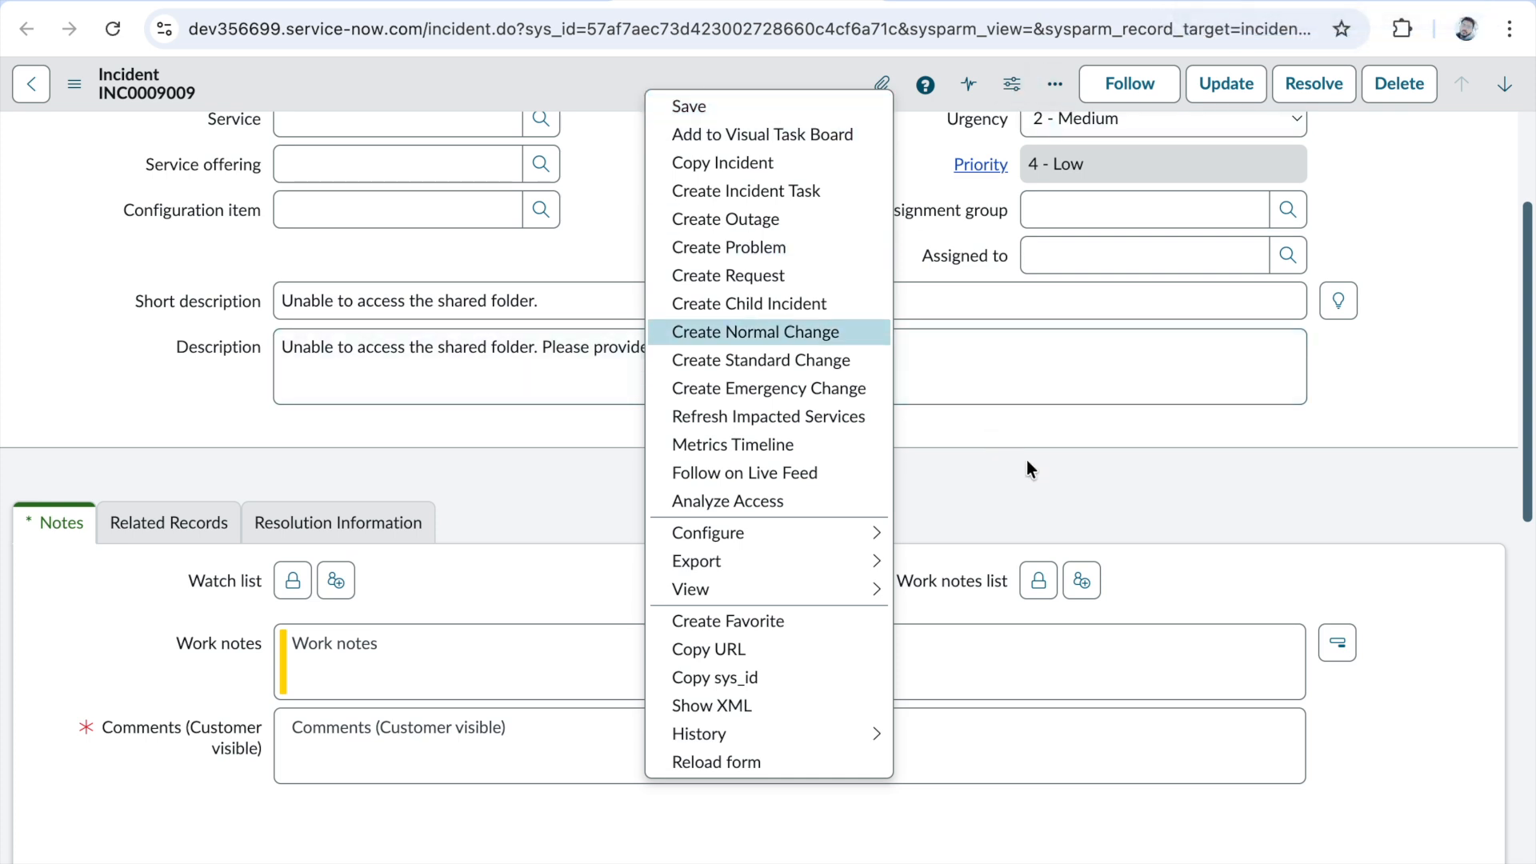
right_click(1030, 435)
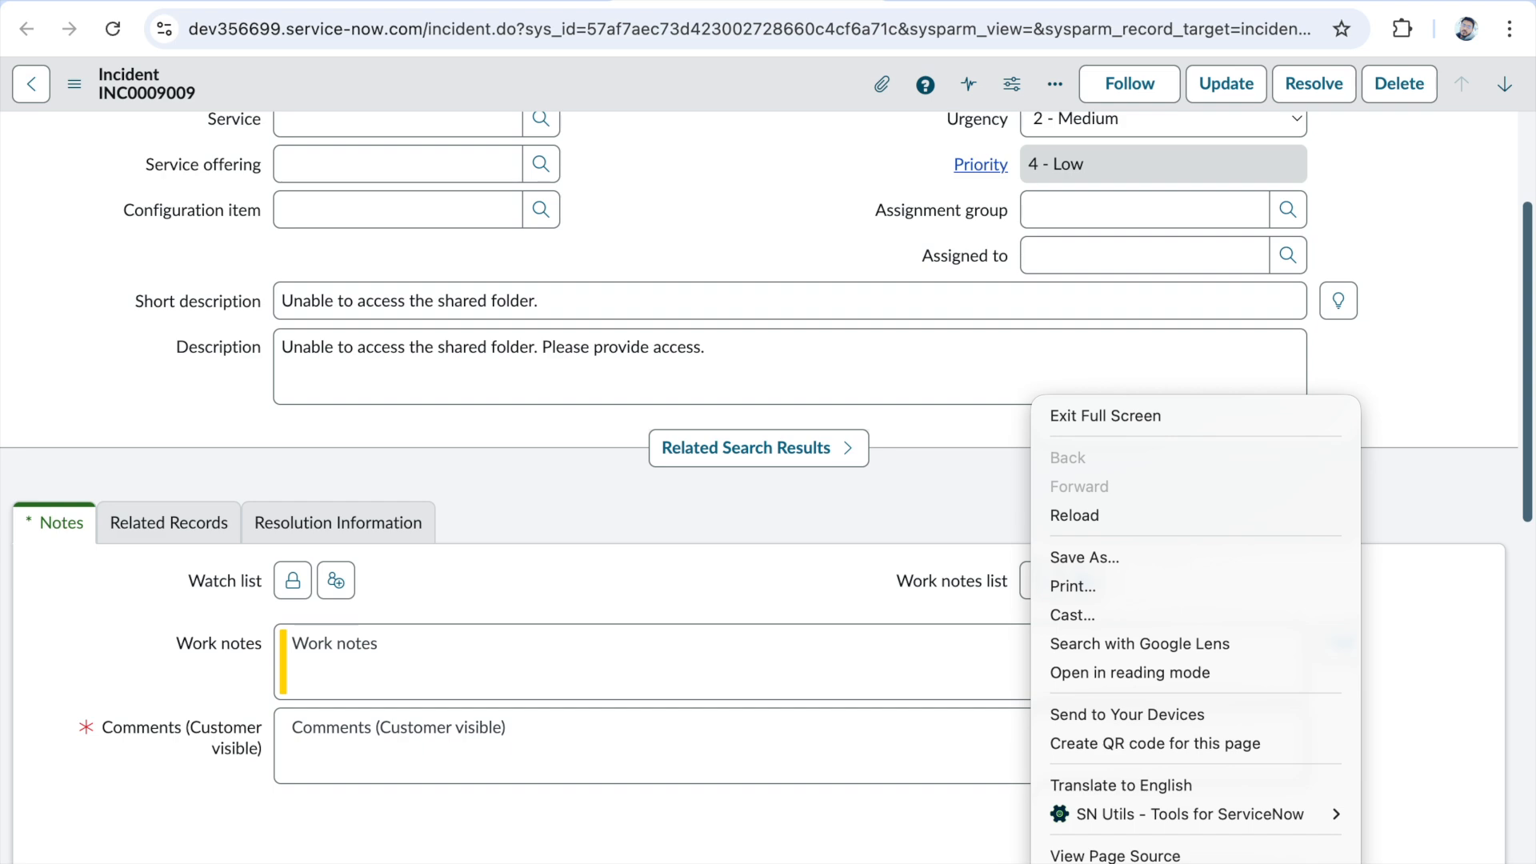
left_click(1112, 862)
left_click(1072, 76)
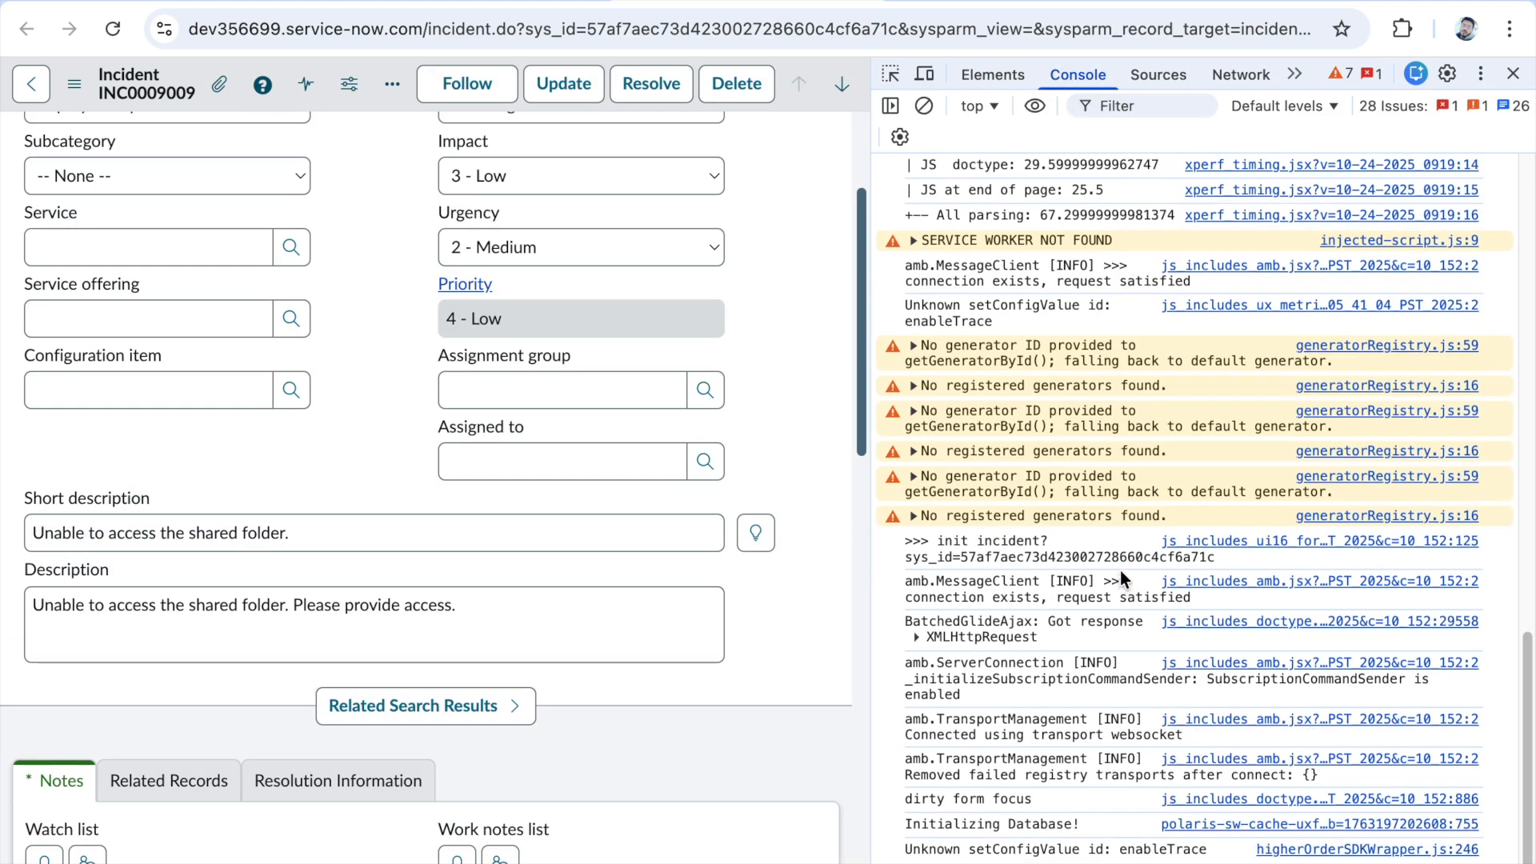
scroll(1120, 569, "up", 1)
scroll(1120, 570, "down", 1)
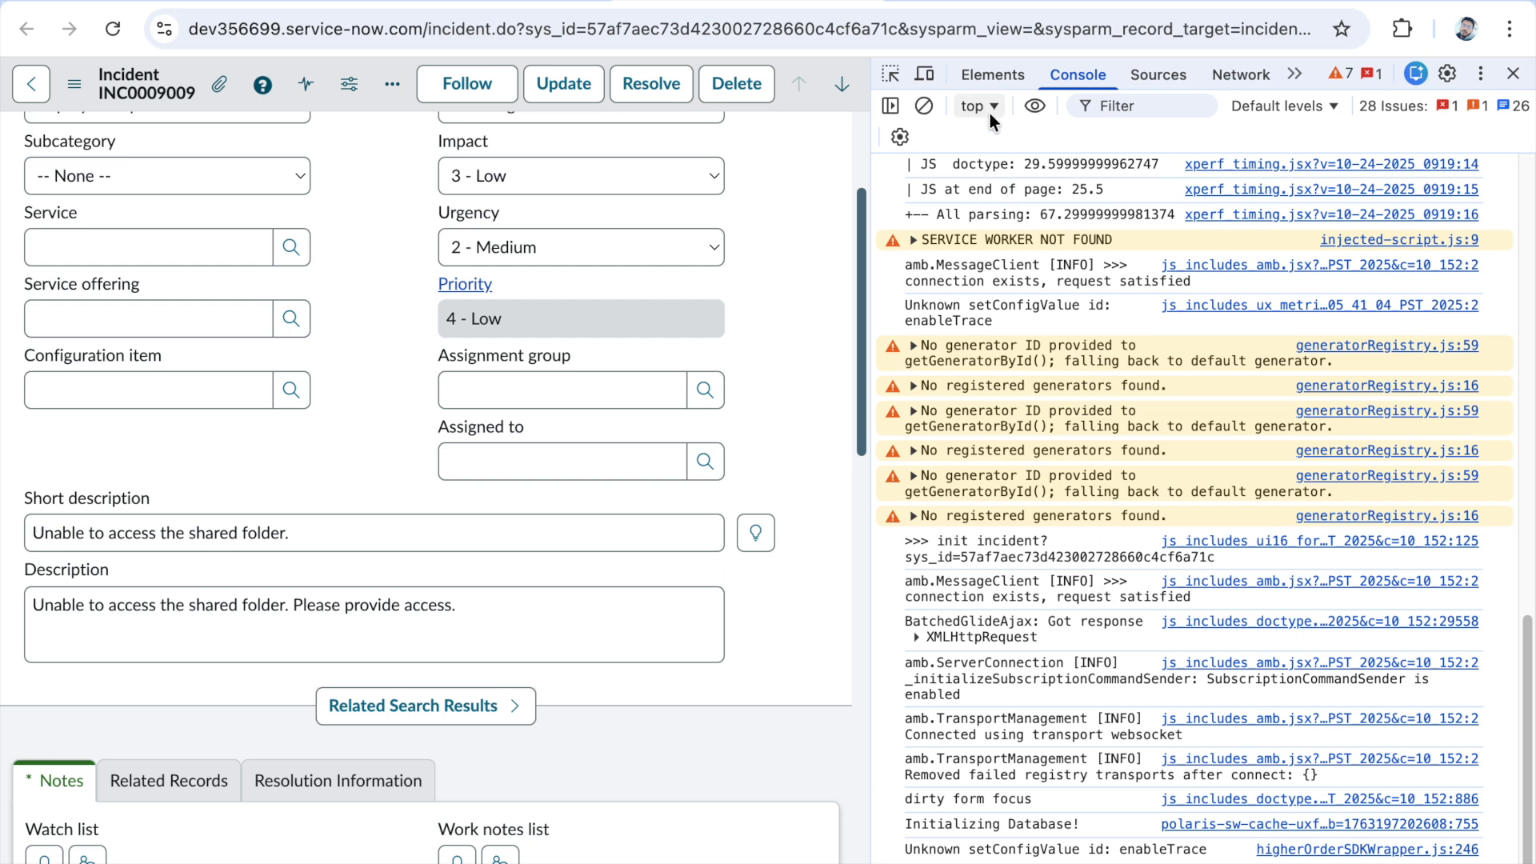
left_click(923, 107)
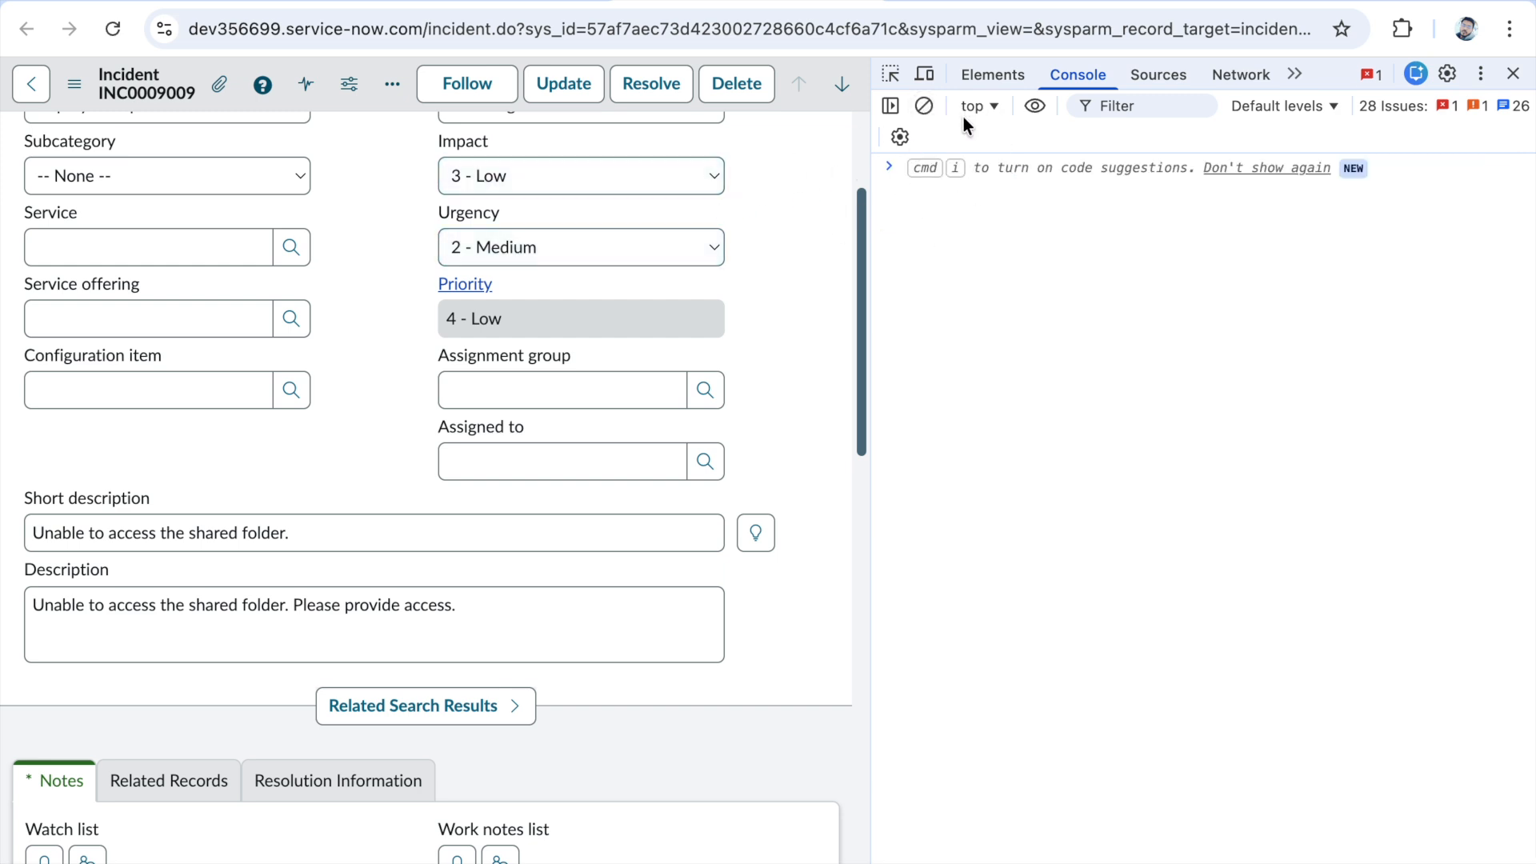
- Set the incident's State to In Progress and save the record without leaving the form
scroll(534, 323, "up", 3)
left_click(517, 257)
left_click(524, 212)
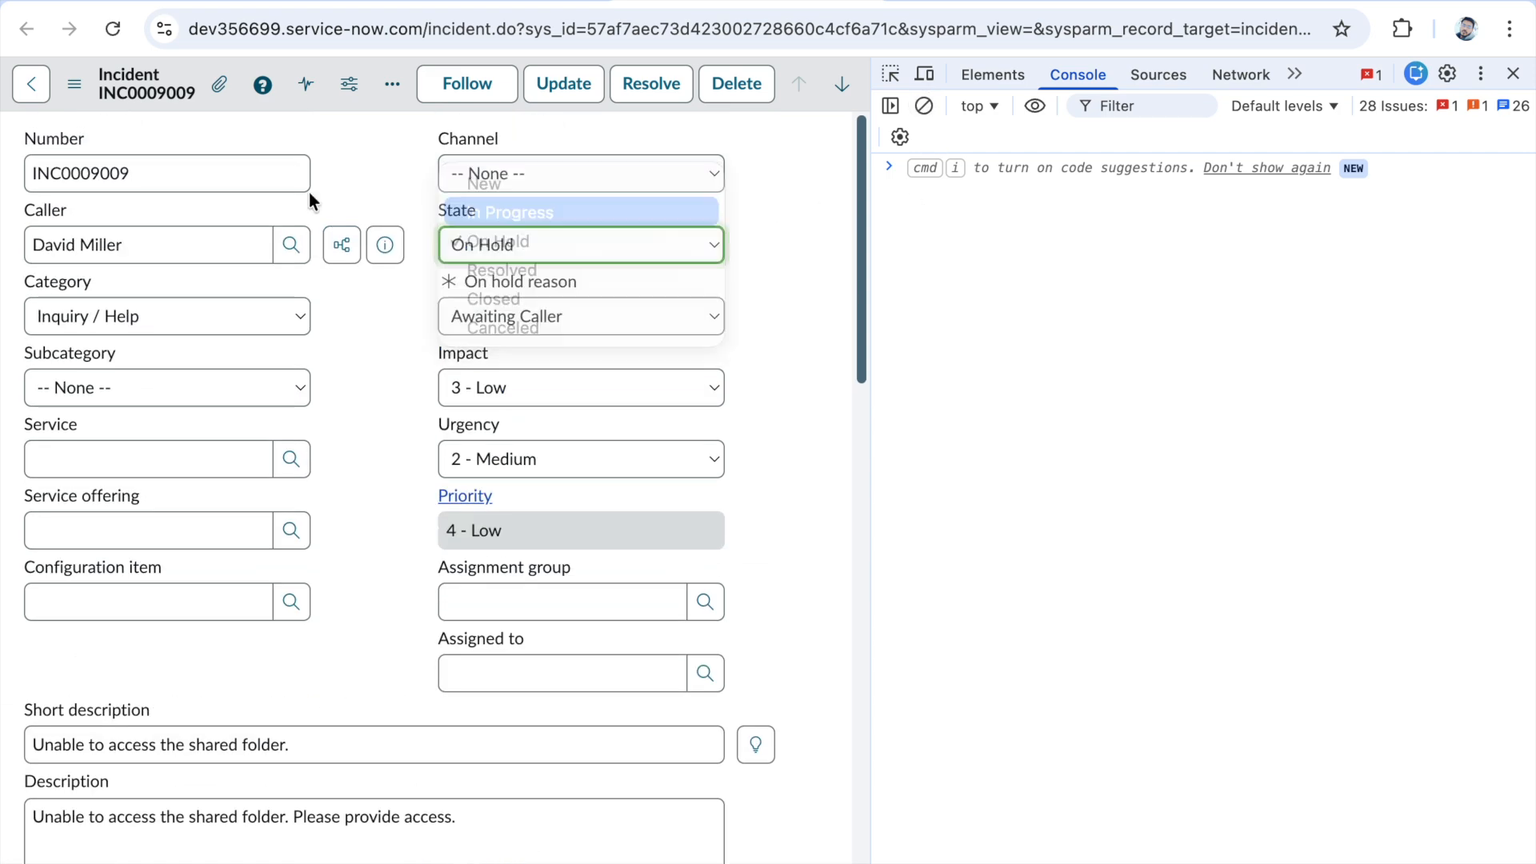
right_click(245, 107)
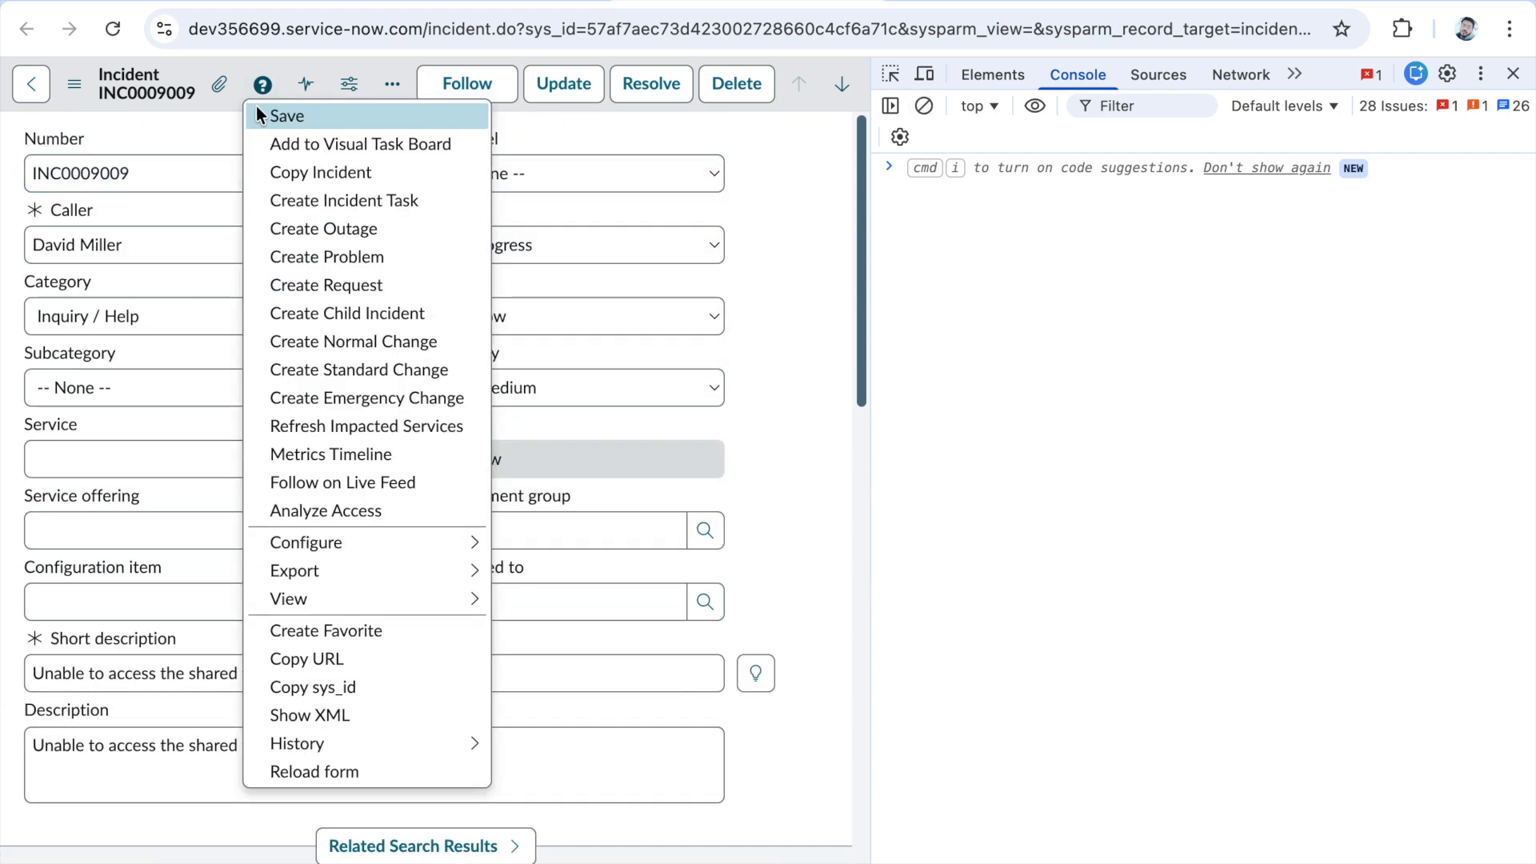
left_click(257, 113)
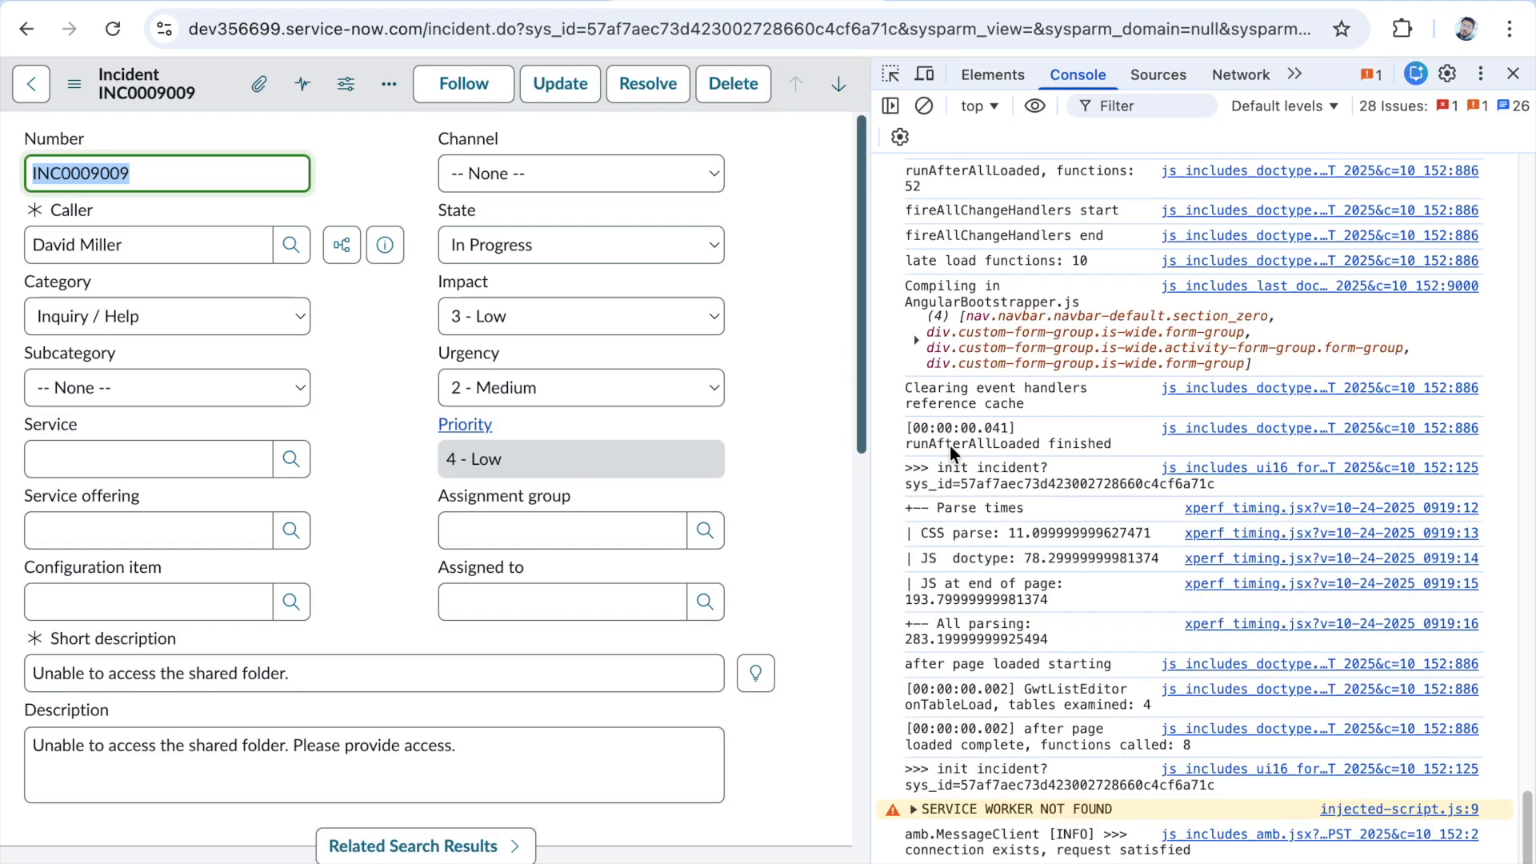
- Examine the GlideFieldPolicy console messages for each UI policy's condition evaluation and the field settings it applies
scroll(982, 393, "up", 9)
scroll(990, 365, "up", 3)
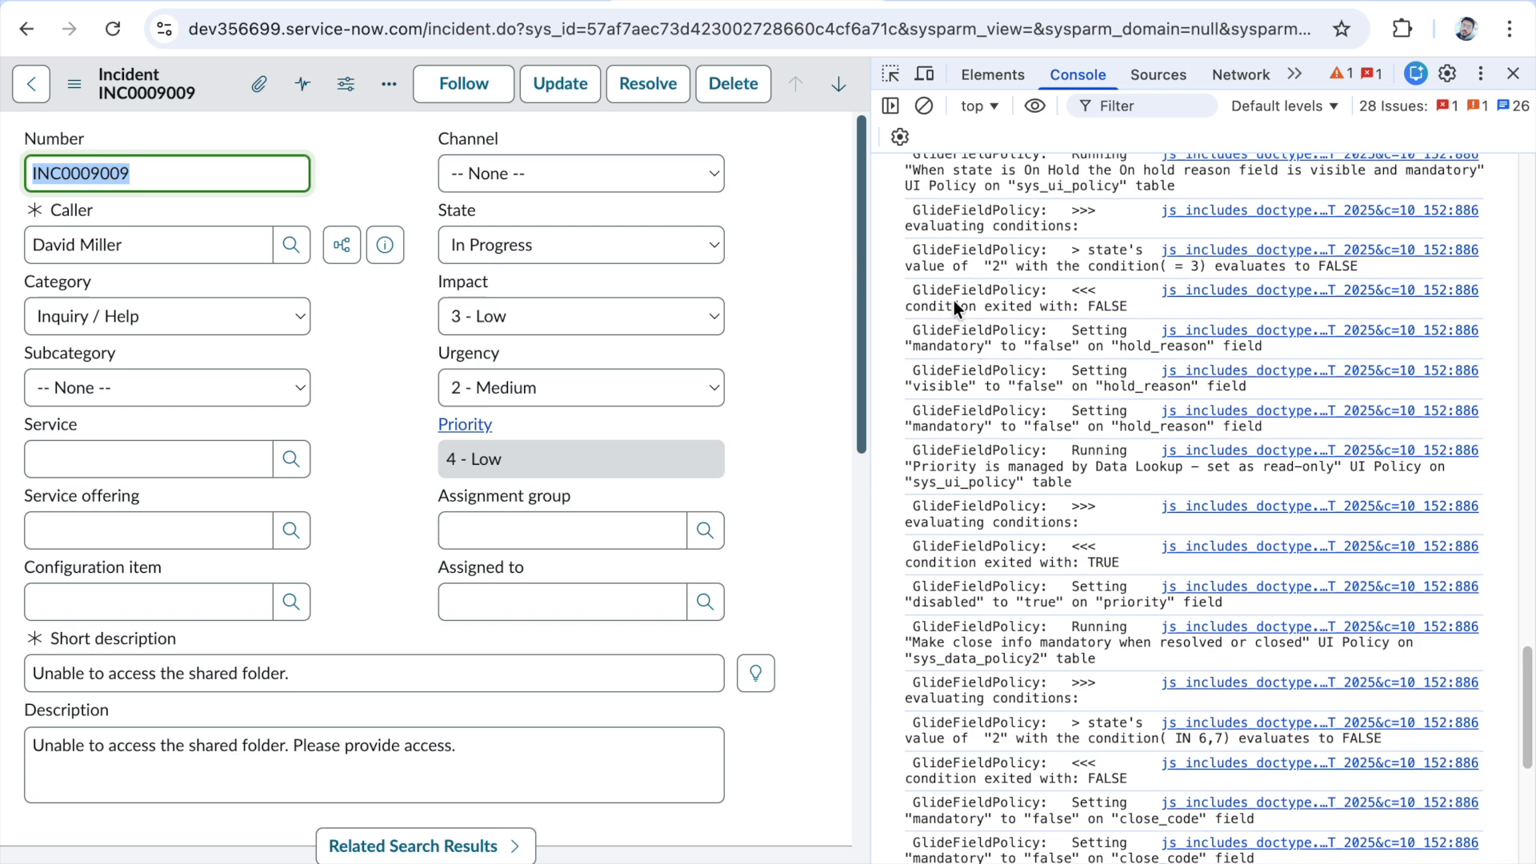
scroll(981, 325, "up", 3)
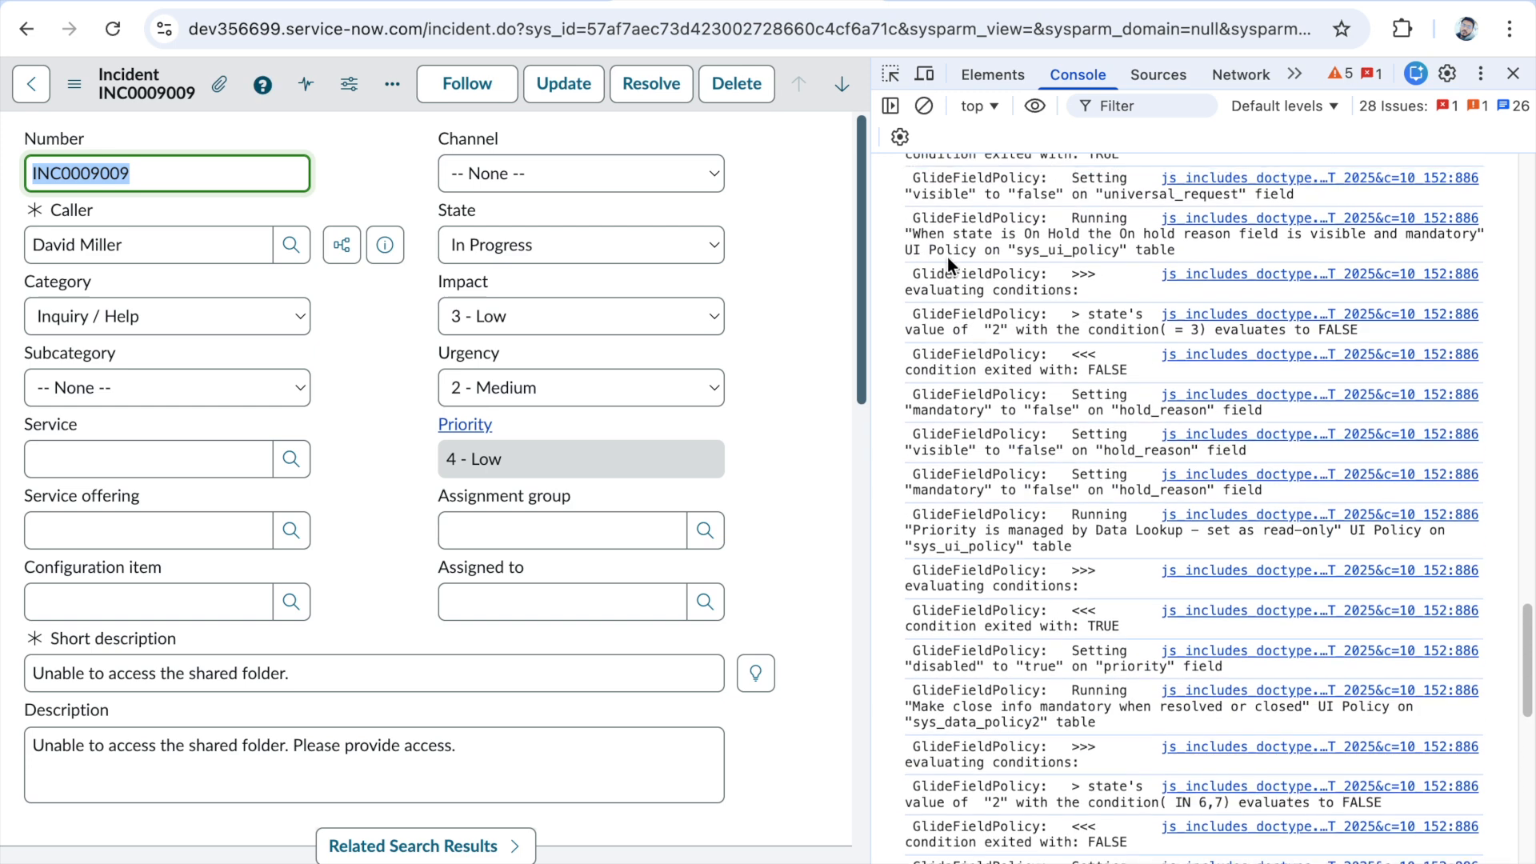
left_click_drag(914, 220, 949, 272)
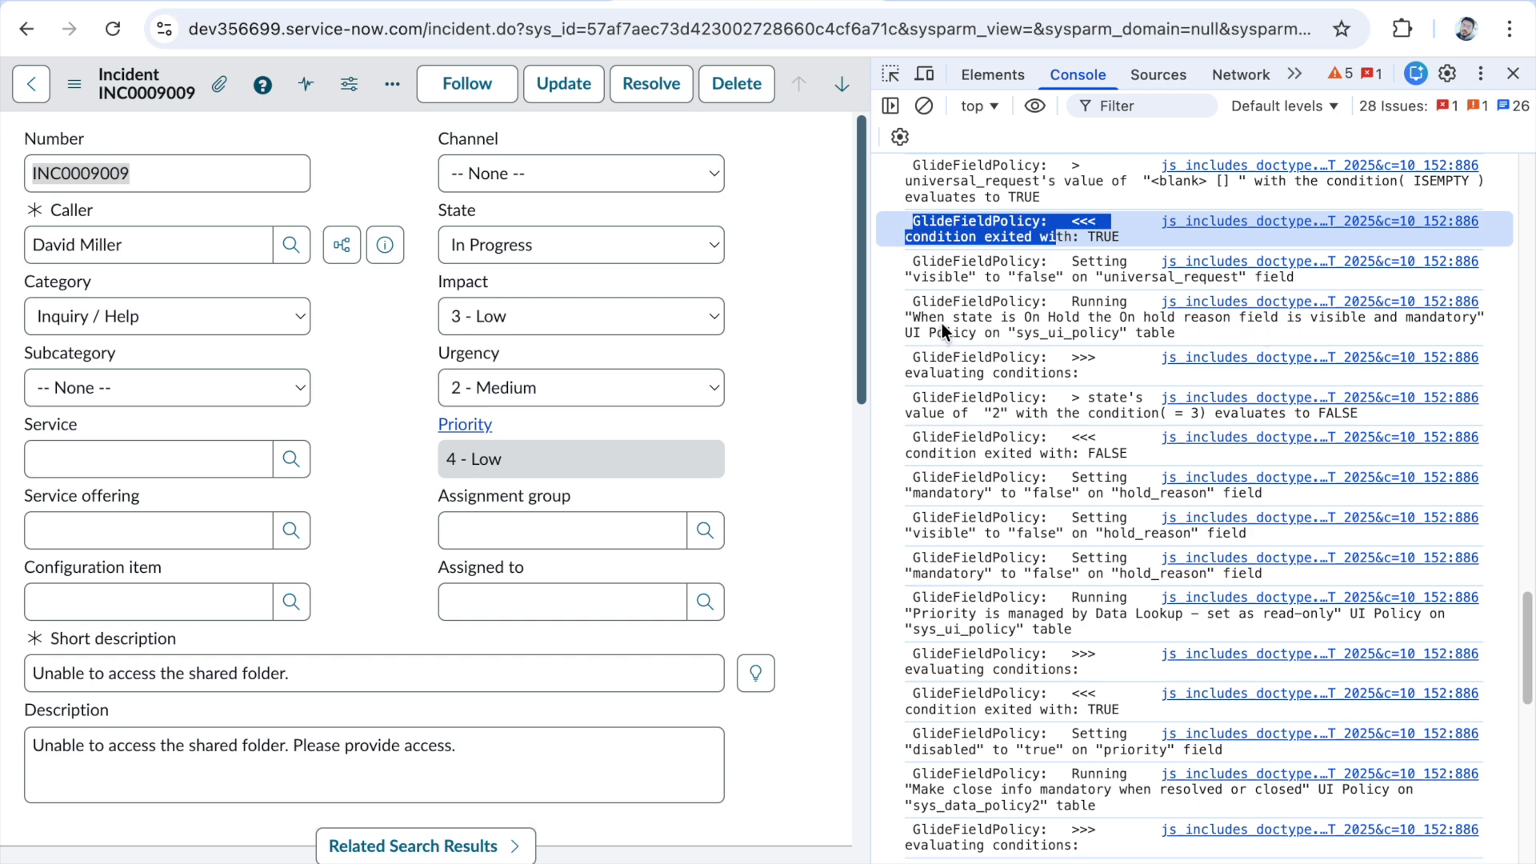
left_click_drag(951, 319, 1150, 320)
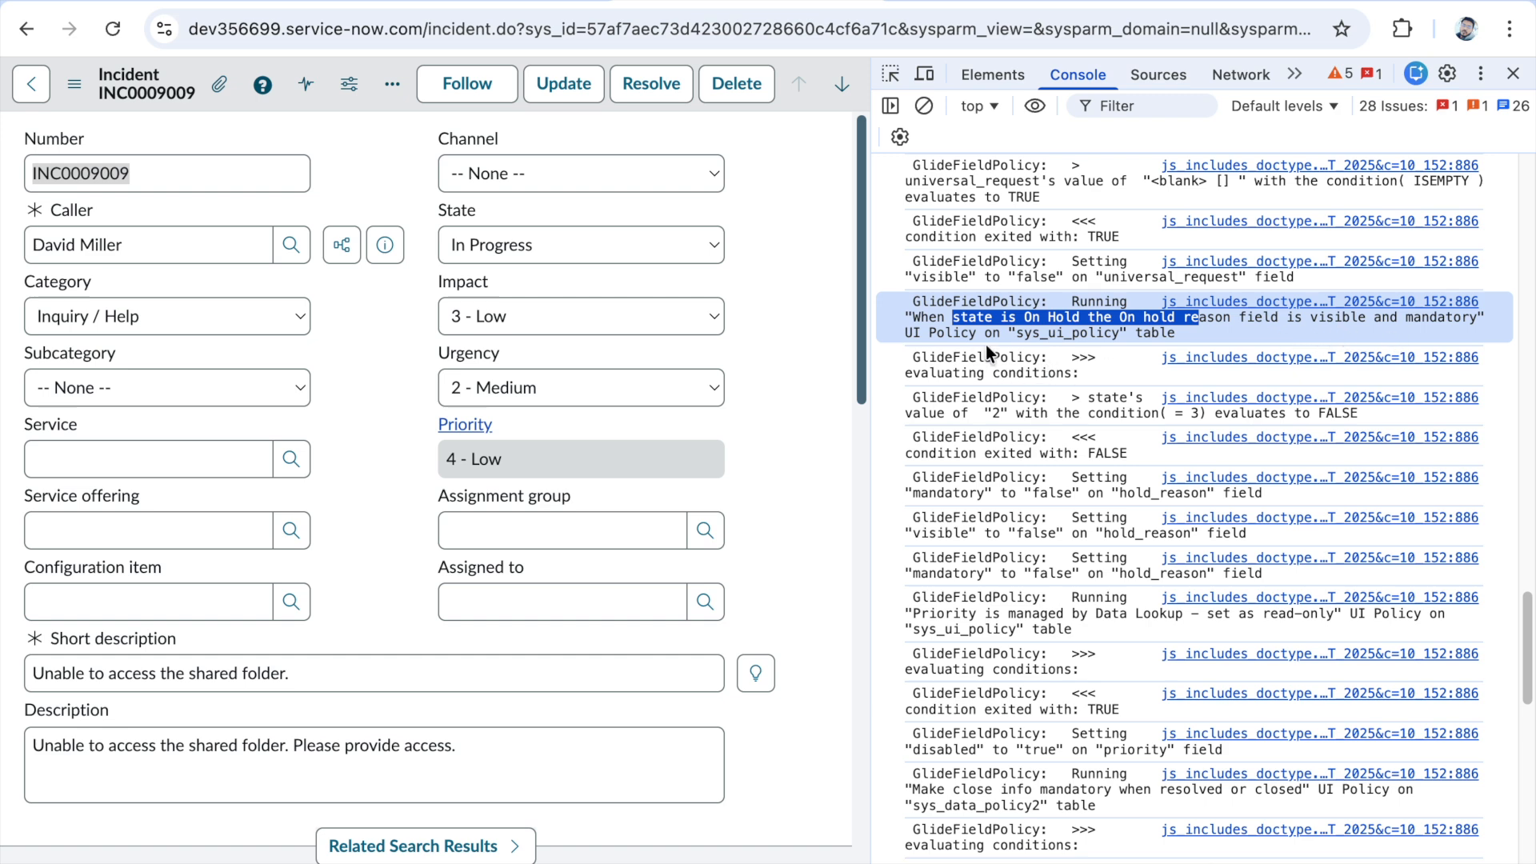
scroll(1026, 443, "down", 1)
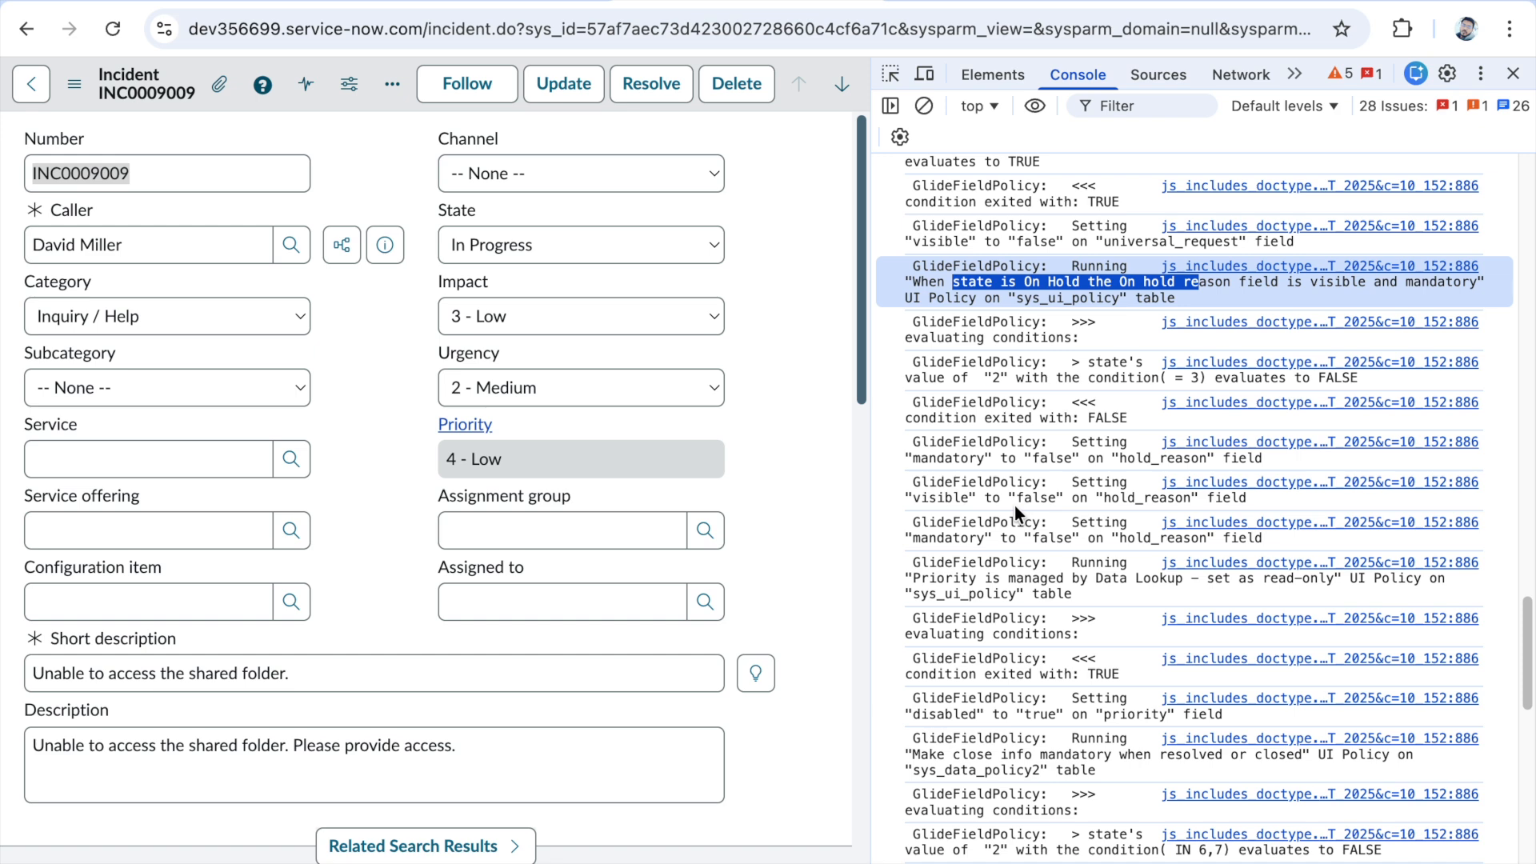
scroll(1015, 503, "up", 7)
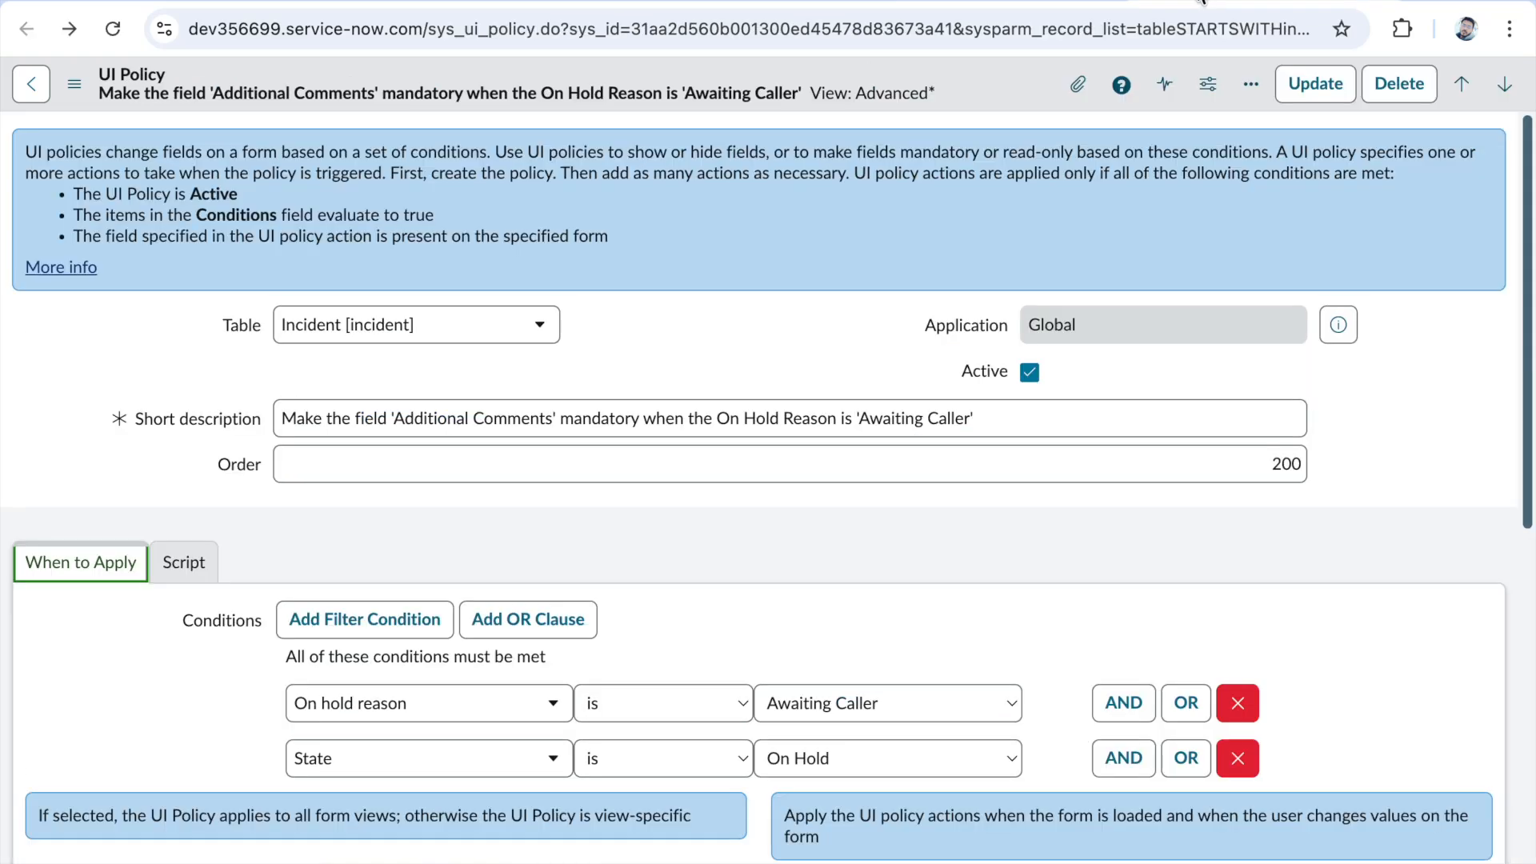
- Change the On hold reason condition of the Additional Comments UI policy to Due date before Today and remove the State condition
left_click(484, 700)
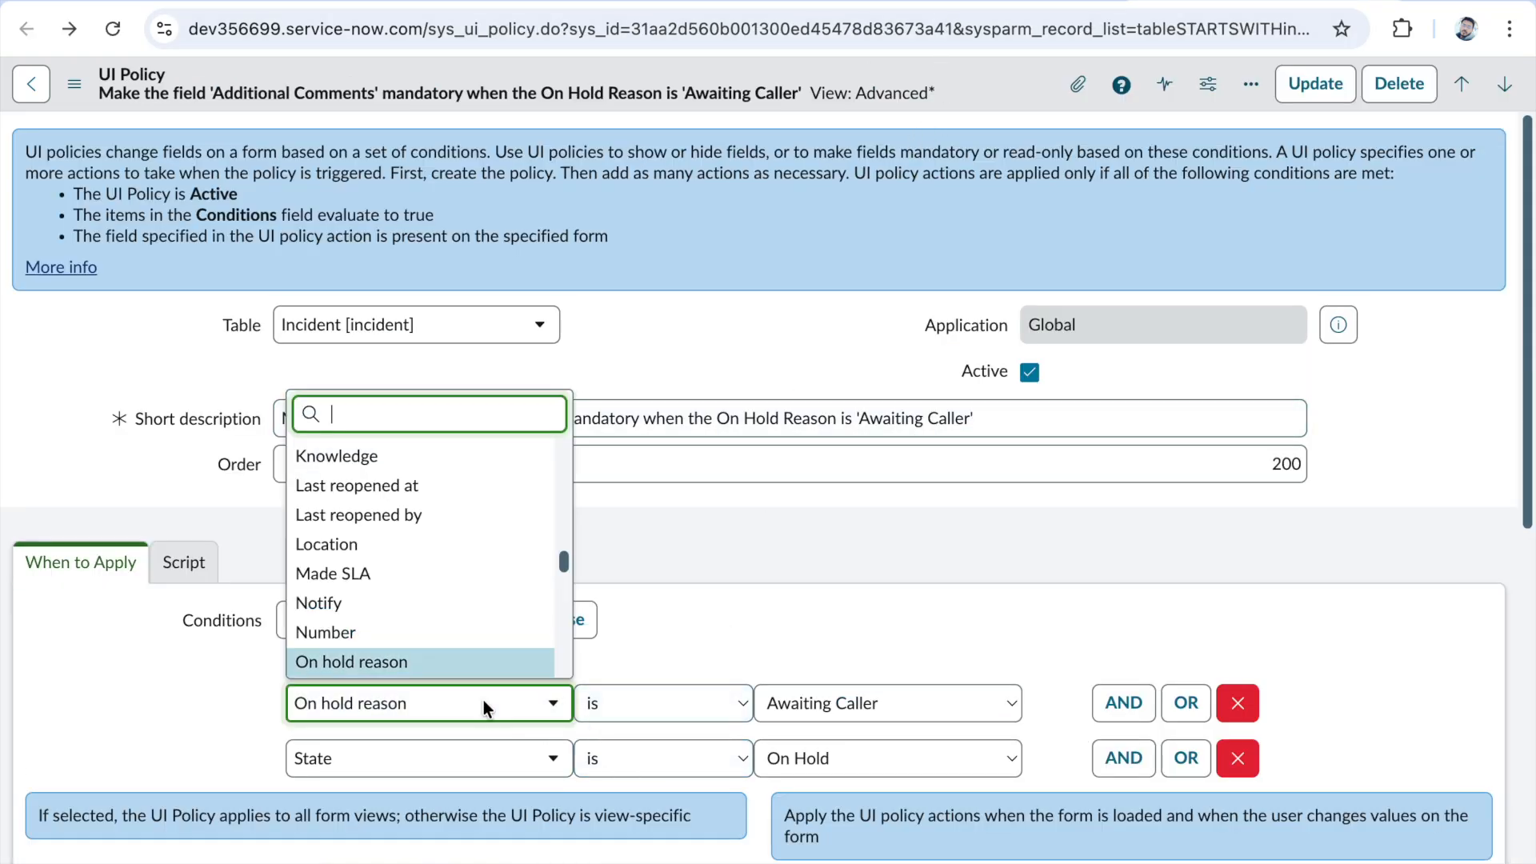
scroll(456, 619, "up", 5)
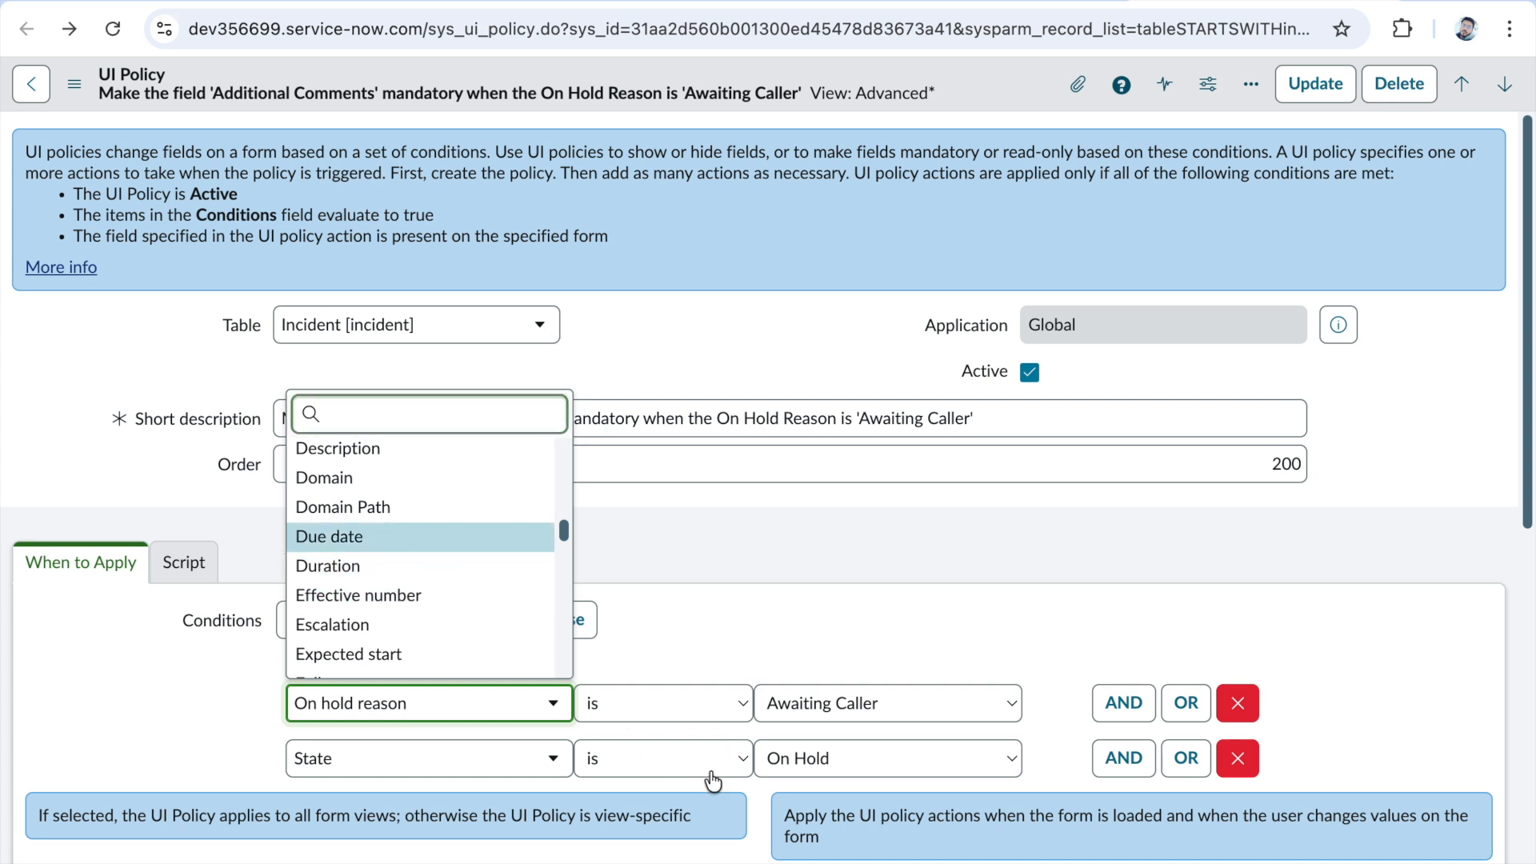
left_click(696, 667)
left_click(630, 696)
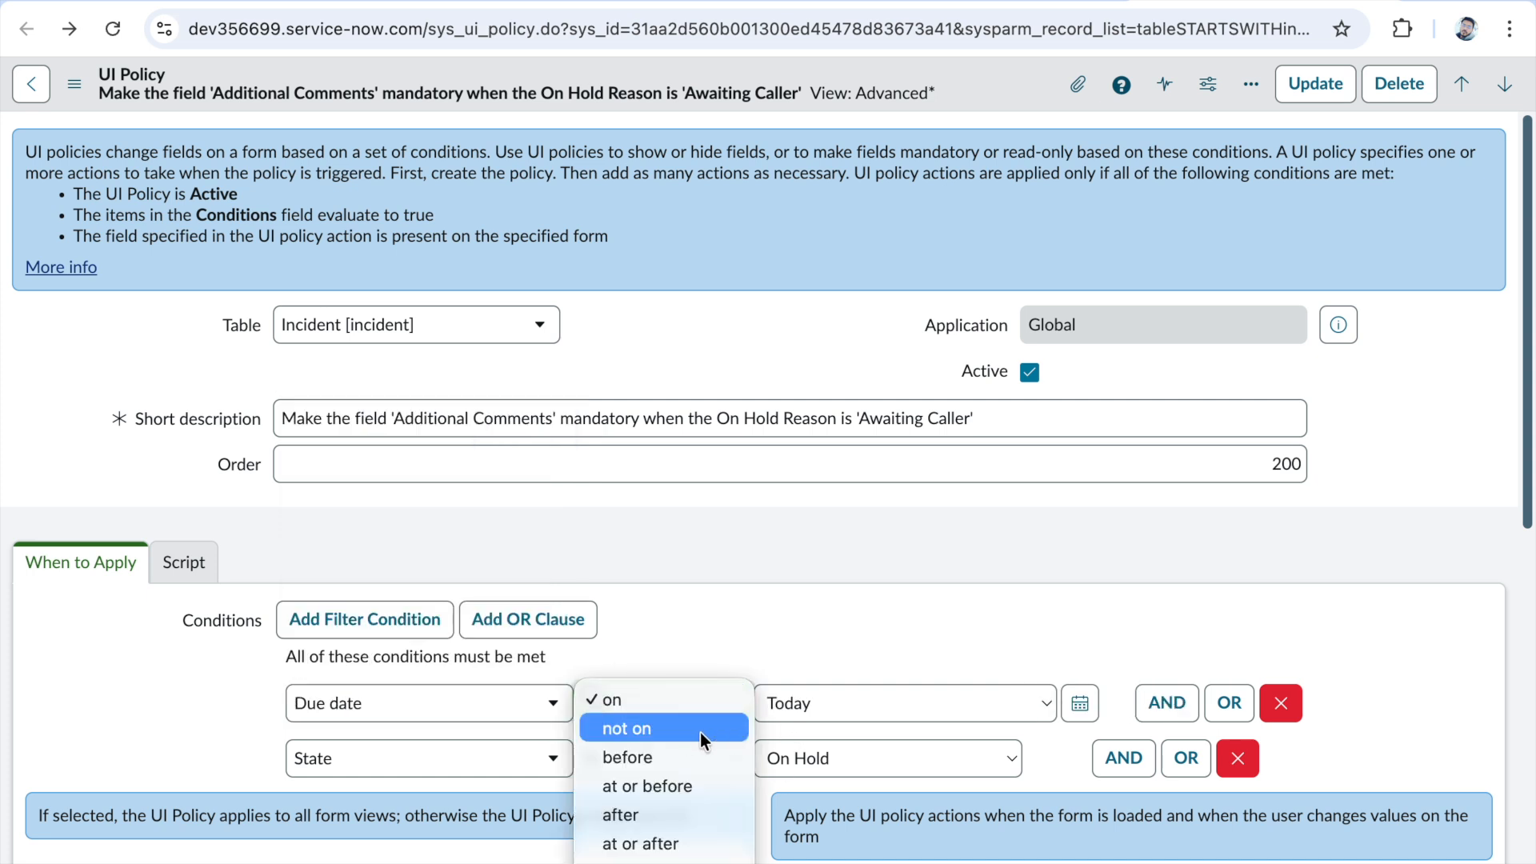
left_click(663, 758)
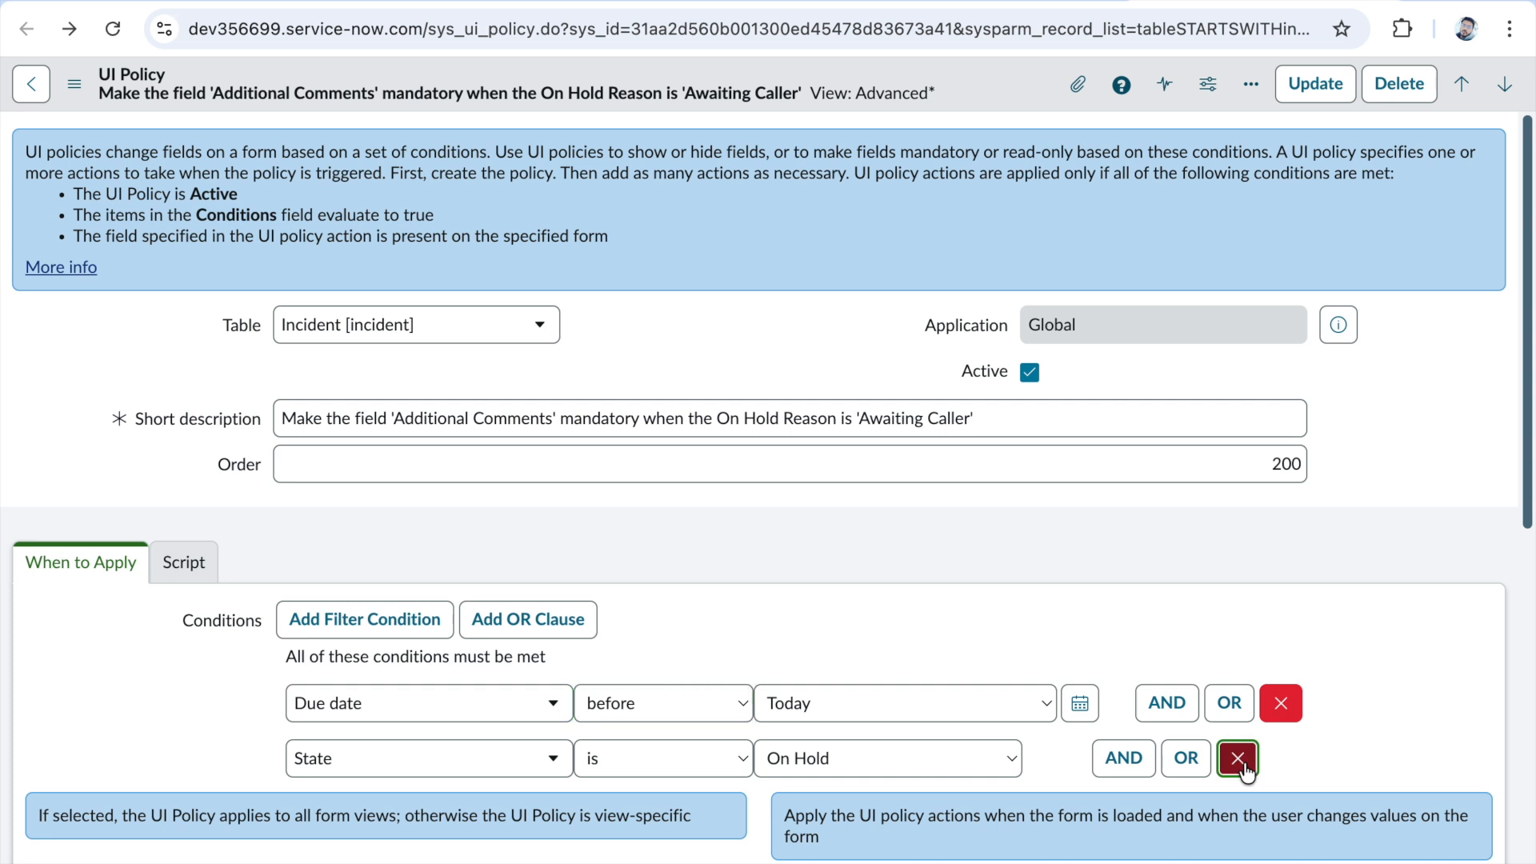
left_click(1237, 758)
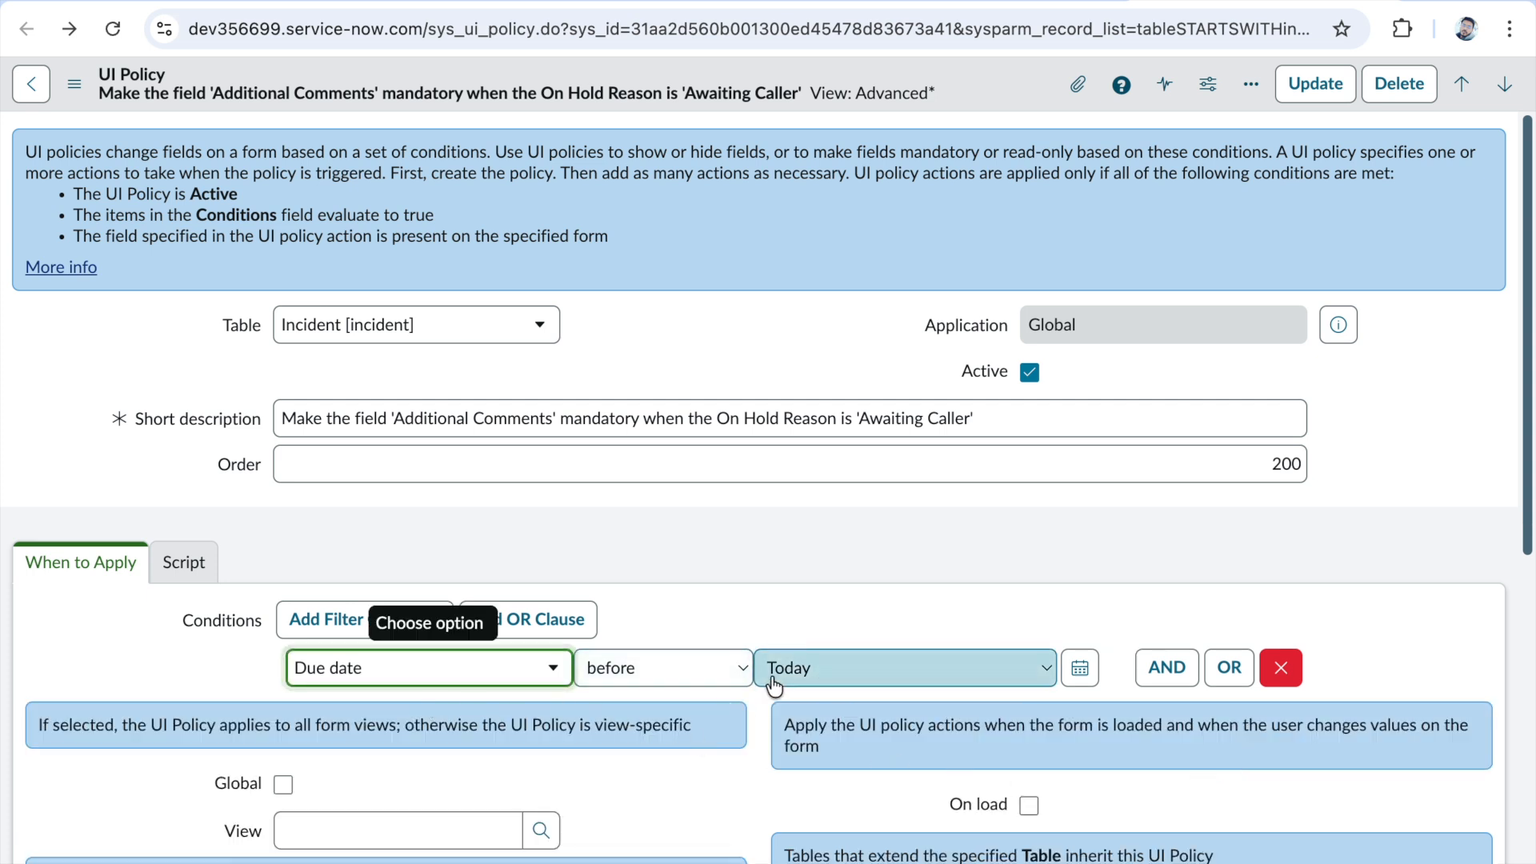
- Set the Due date condition's operator to after and its value to This week
left_click(712, 674)
left_click(667, 720)
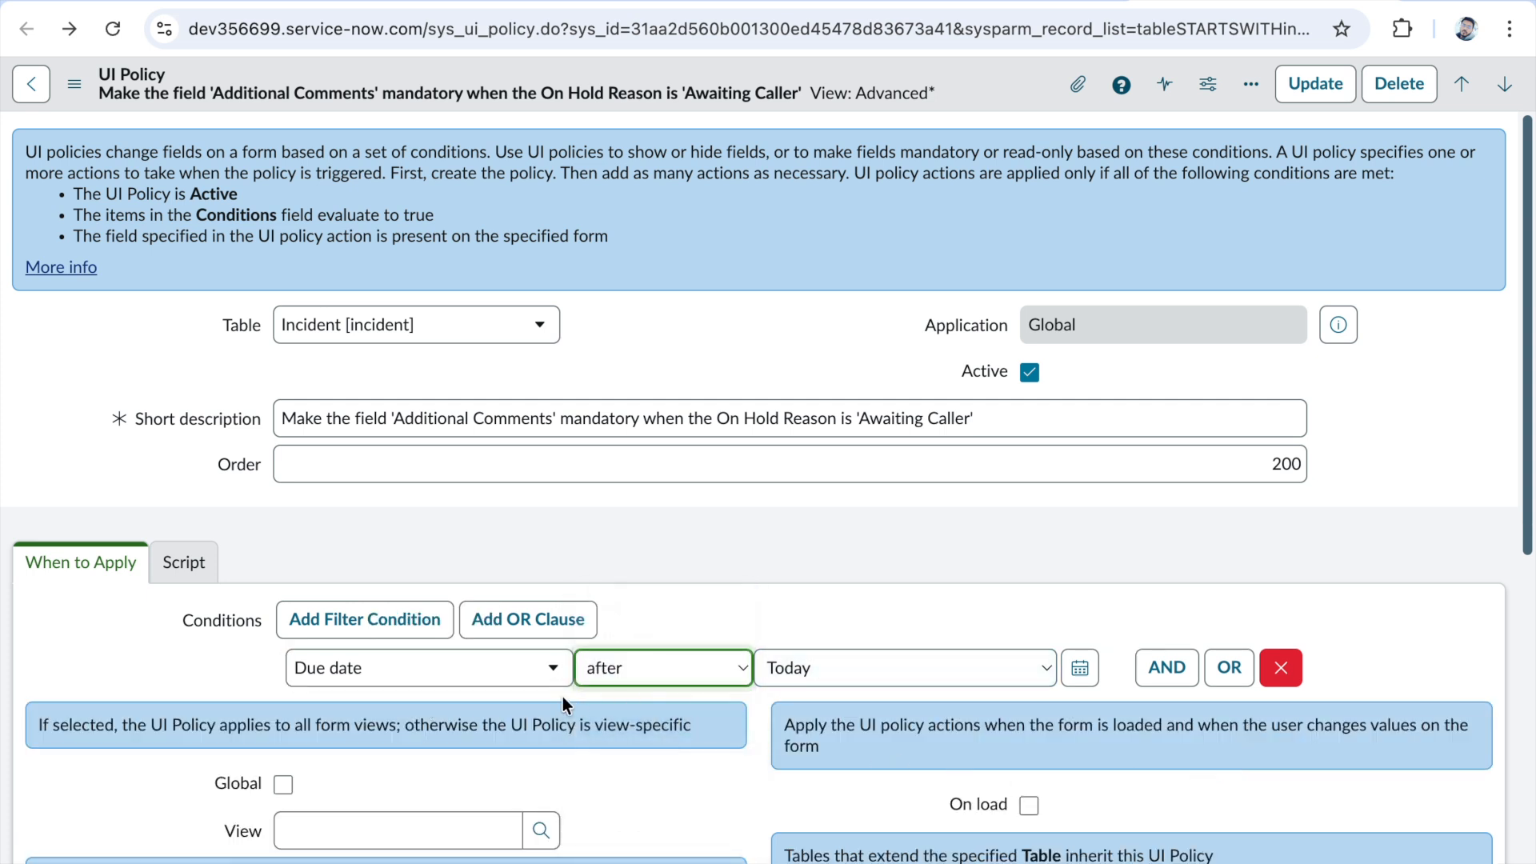
left_click(916, 672)
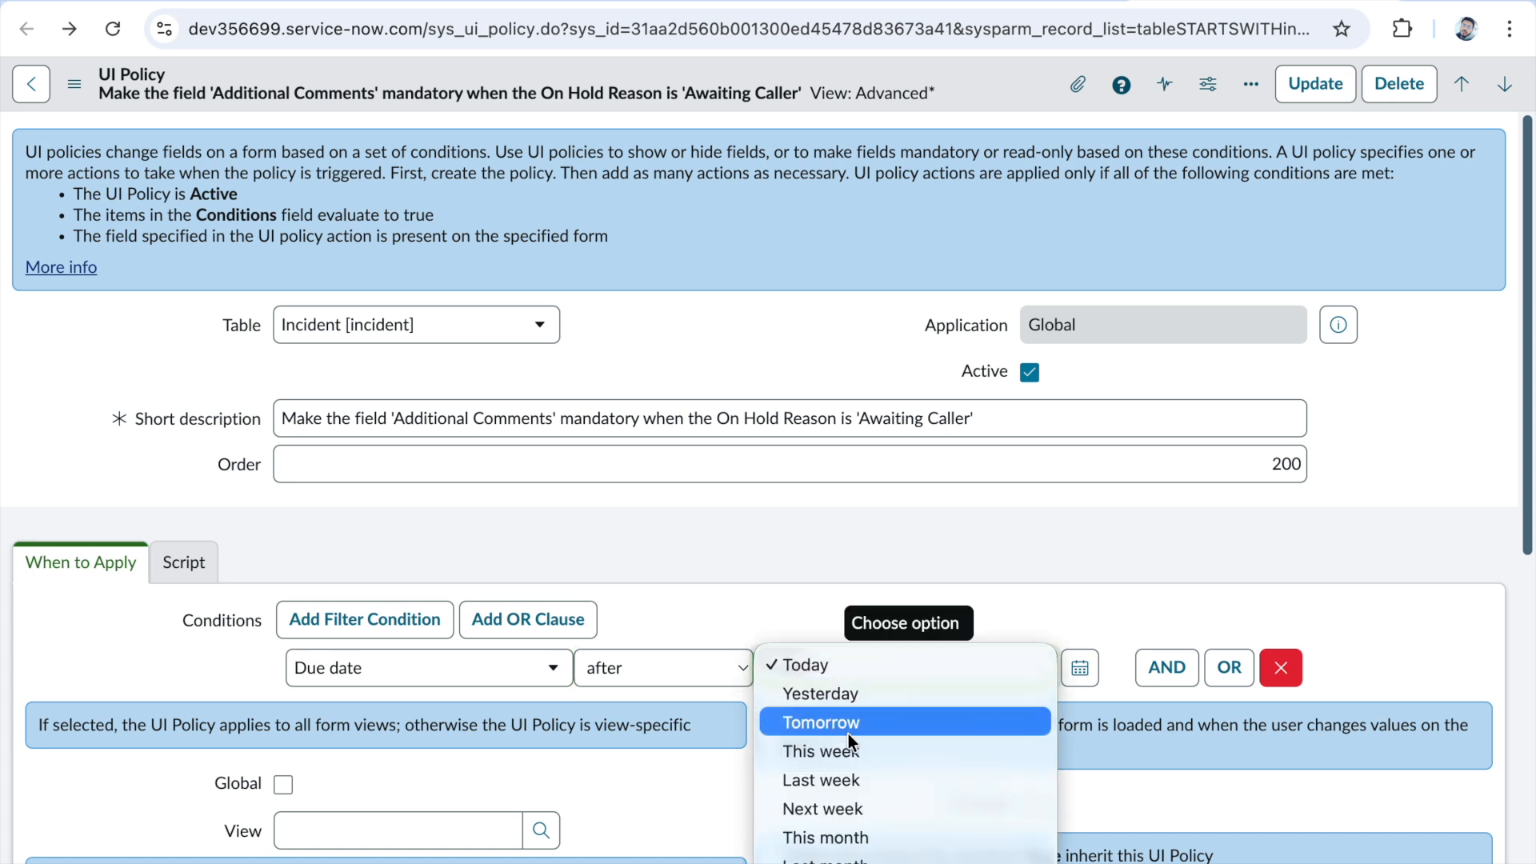
left_click(1053, 719)
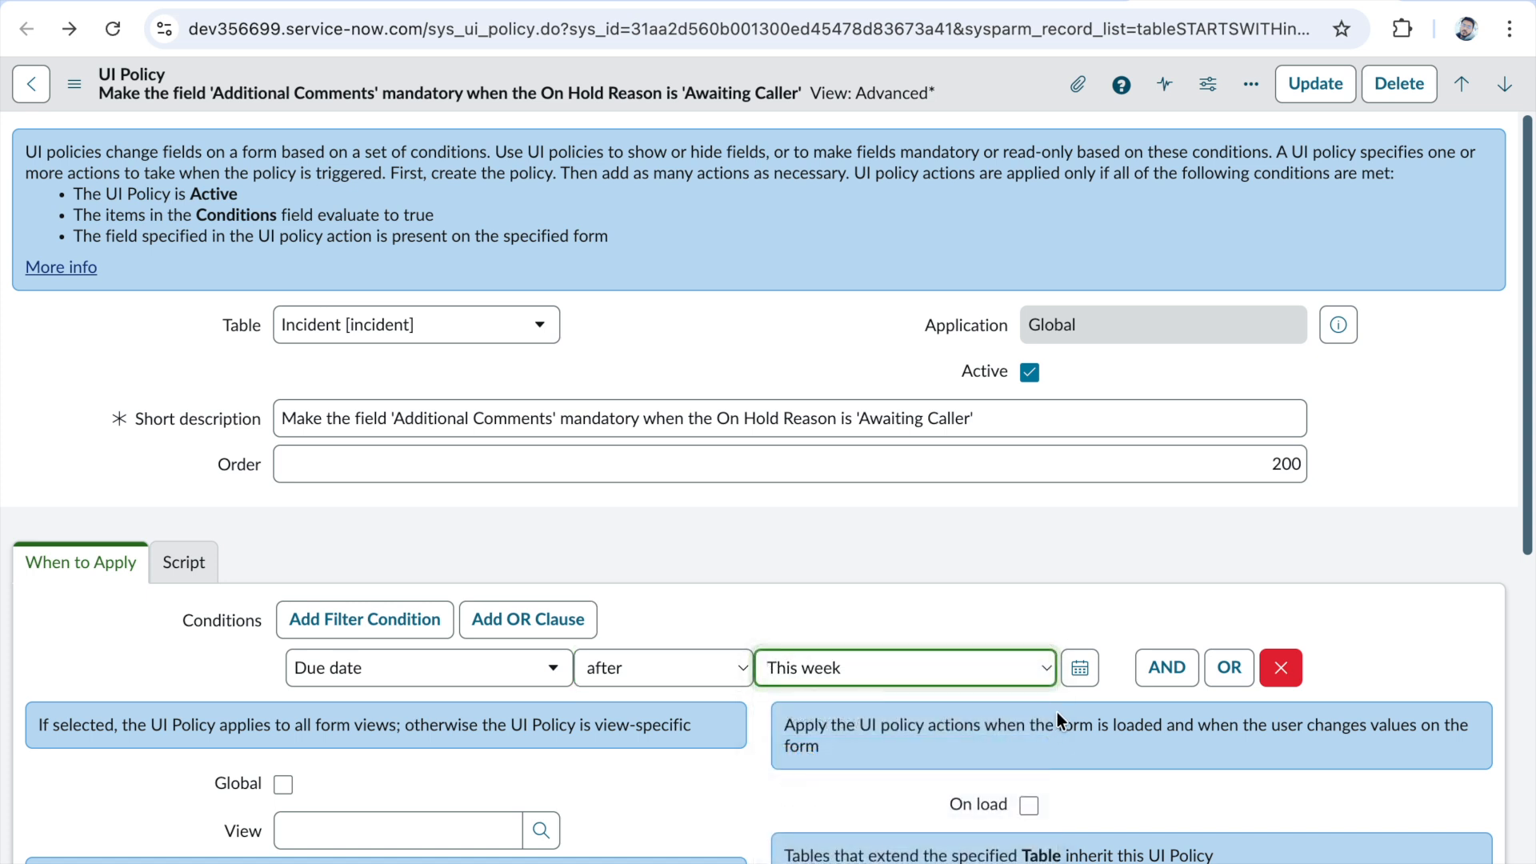